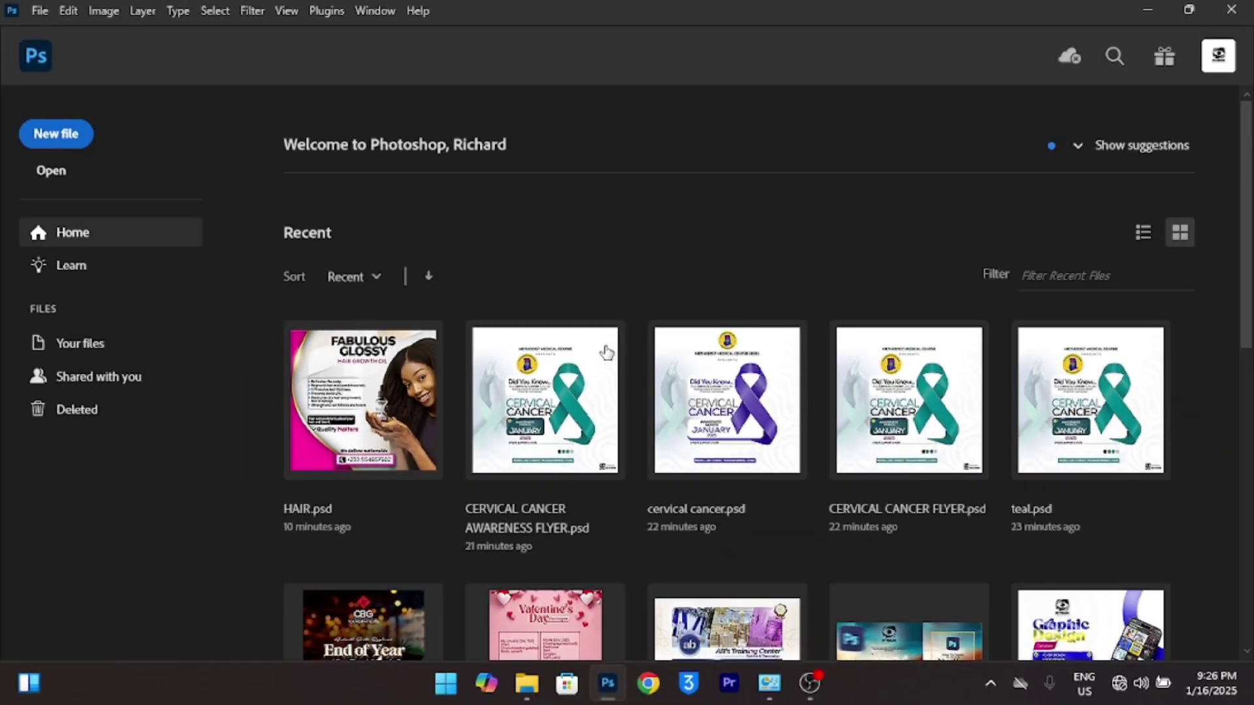
Create a new 5 x 5 inch document at 300 pixels per inch in RGB with a white background.
key(ctrl+n)
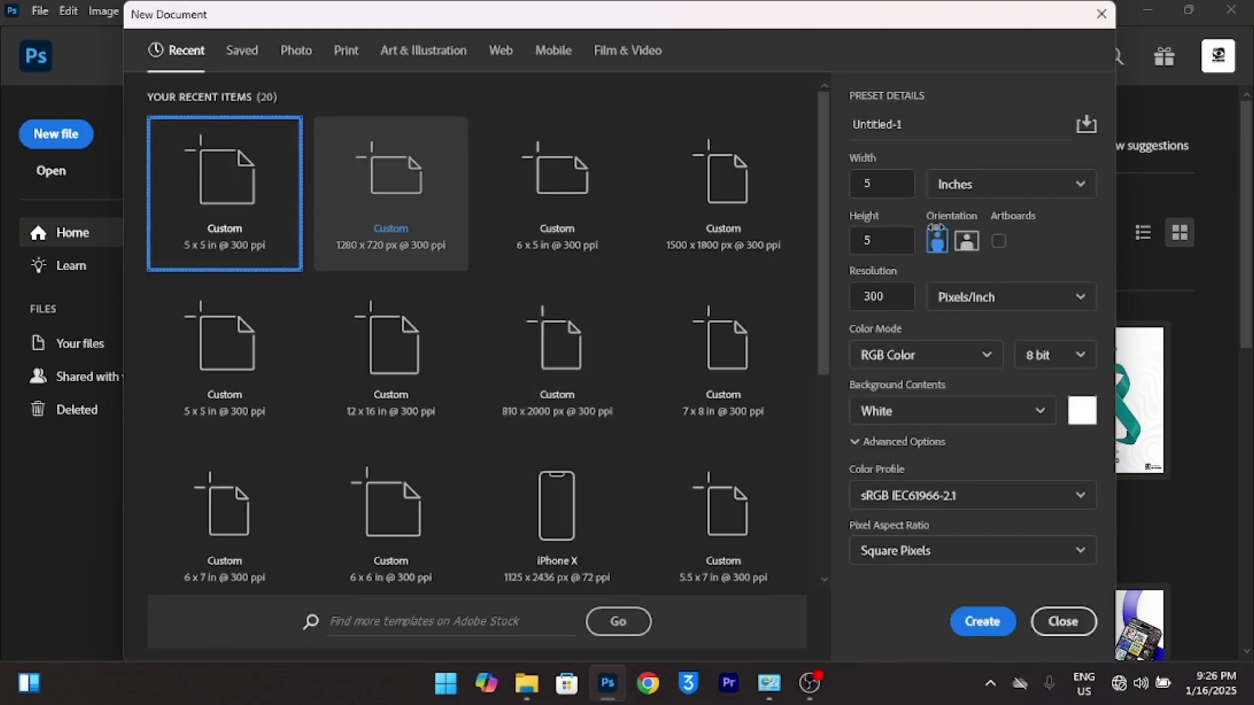
click(977, 626)
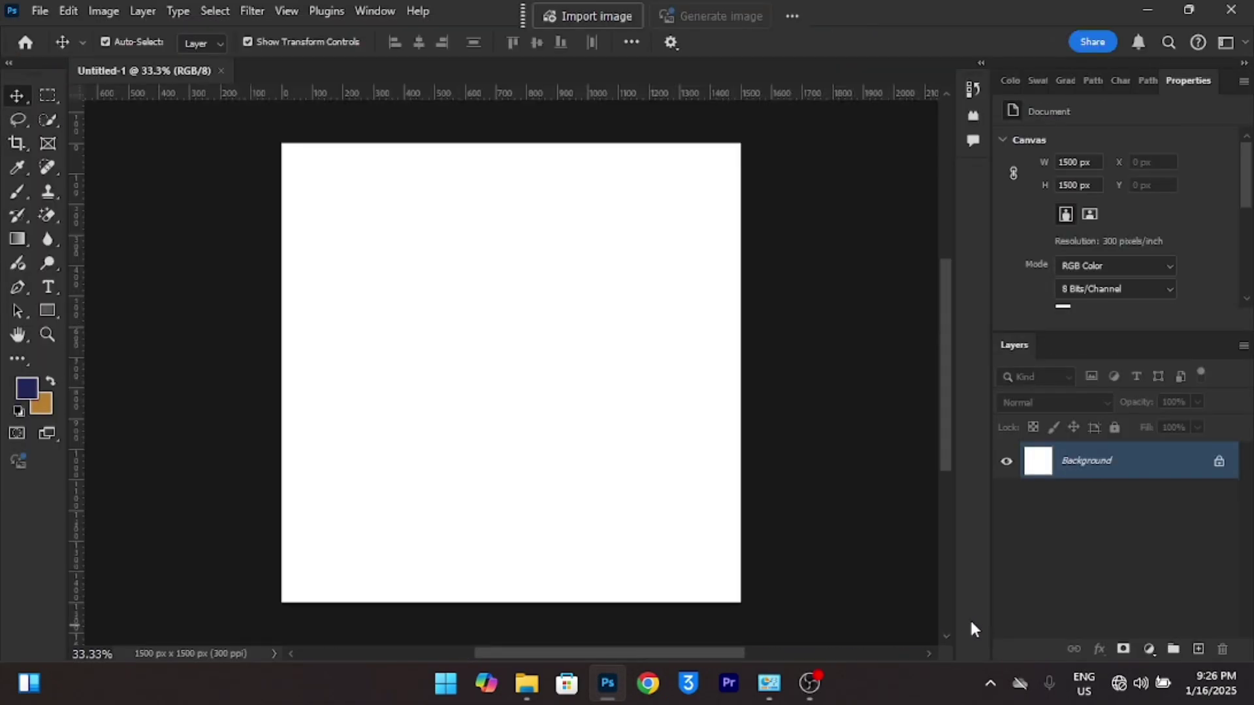
Place the pink-and-gold curve image from the FABOLOUS GLOSSY folder at full canvas height, flush with the canvas's left edge.
click(526, 684)
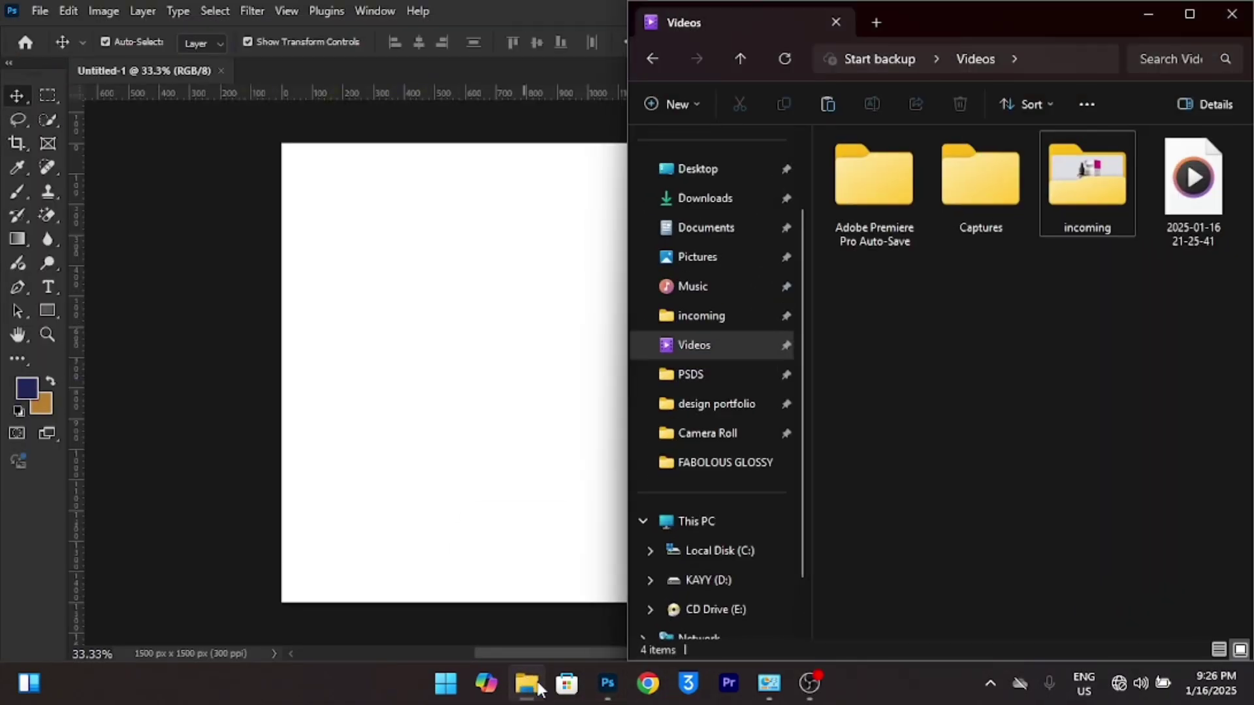
click(742, 464)
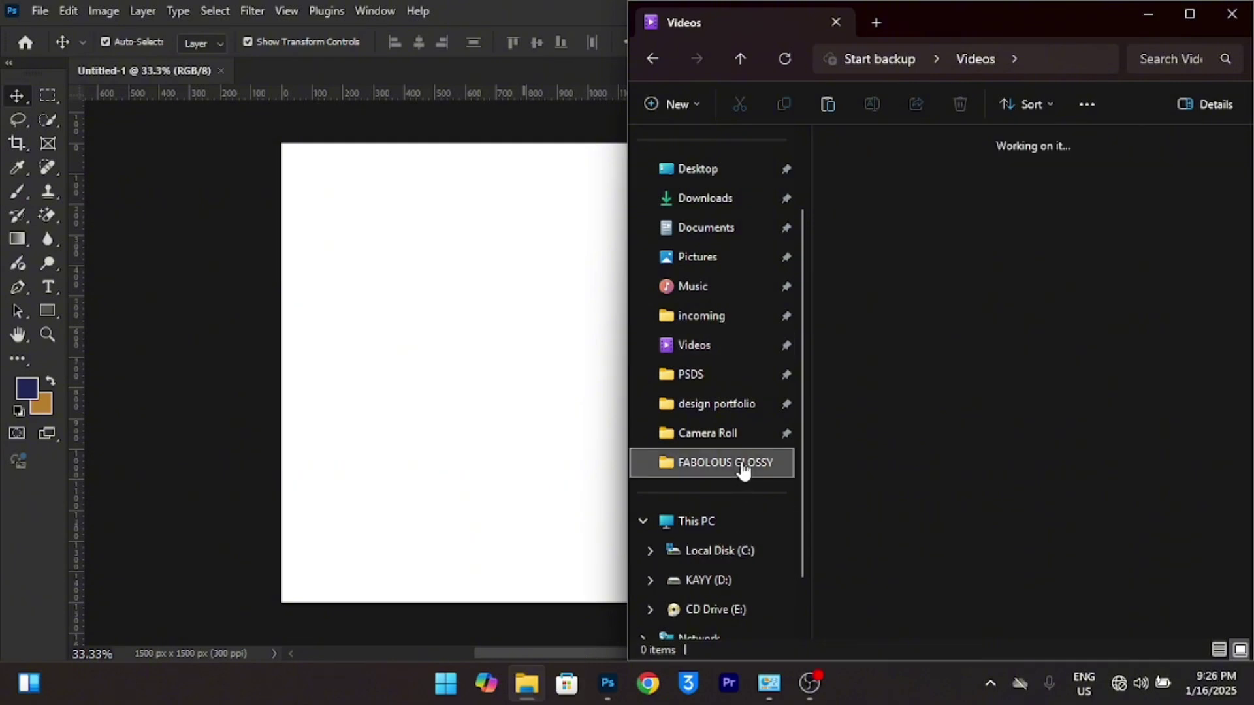
drag(892, 193, 624, 547)
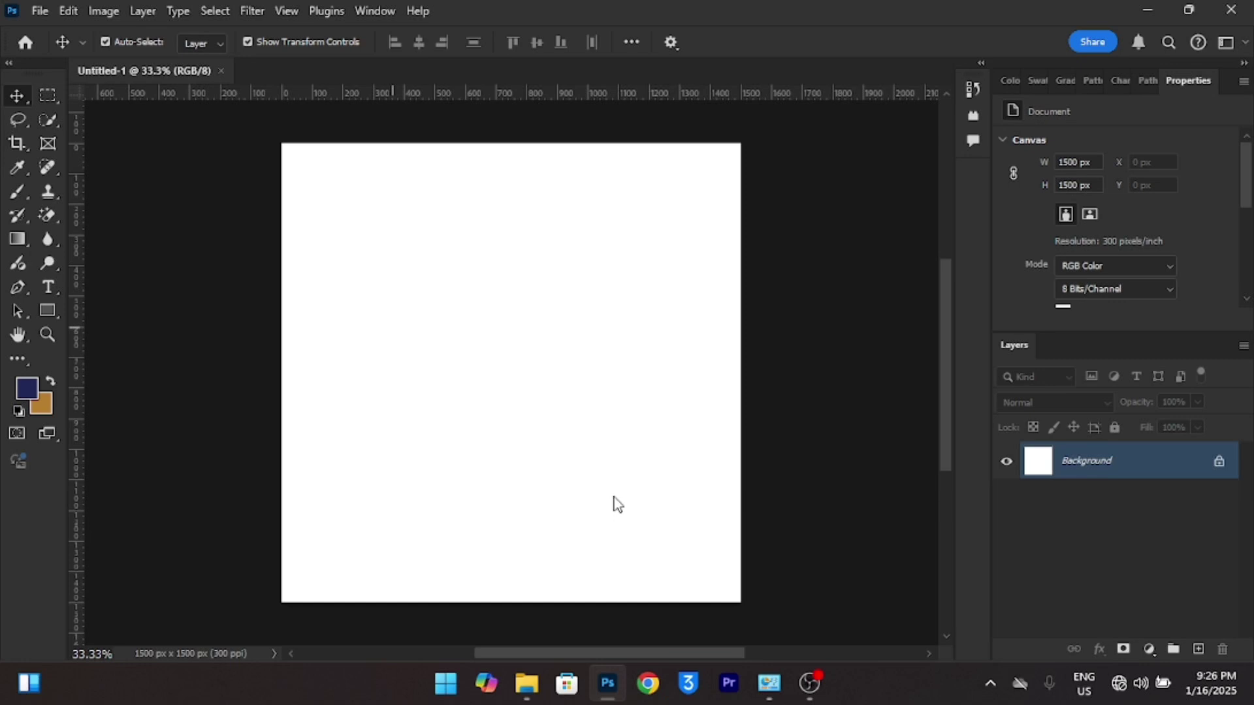
drag(506, 370, 410, 387)
click(909, 42)
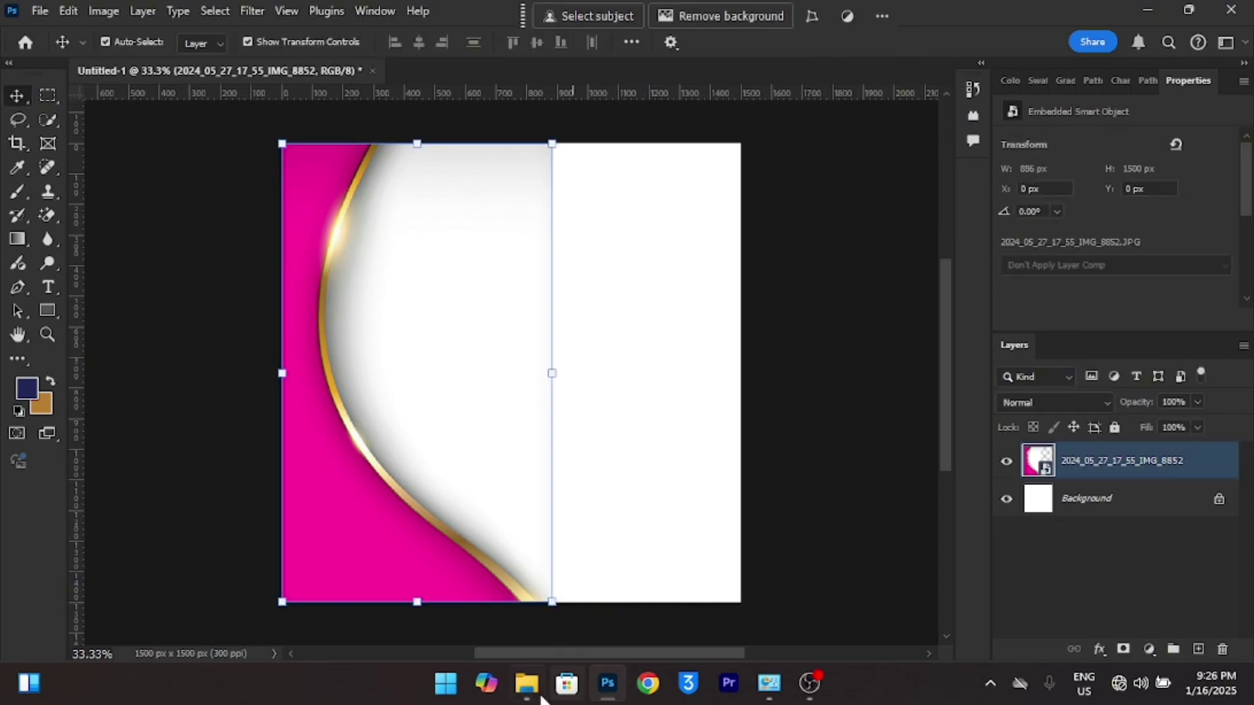
Place the v748-toon-73 geometric background image over the full canvas and move its layer beneath the pink curve image.
click(527, 683)
drag(1095, 181, 639, 428)
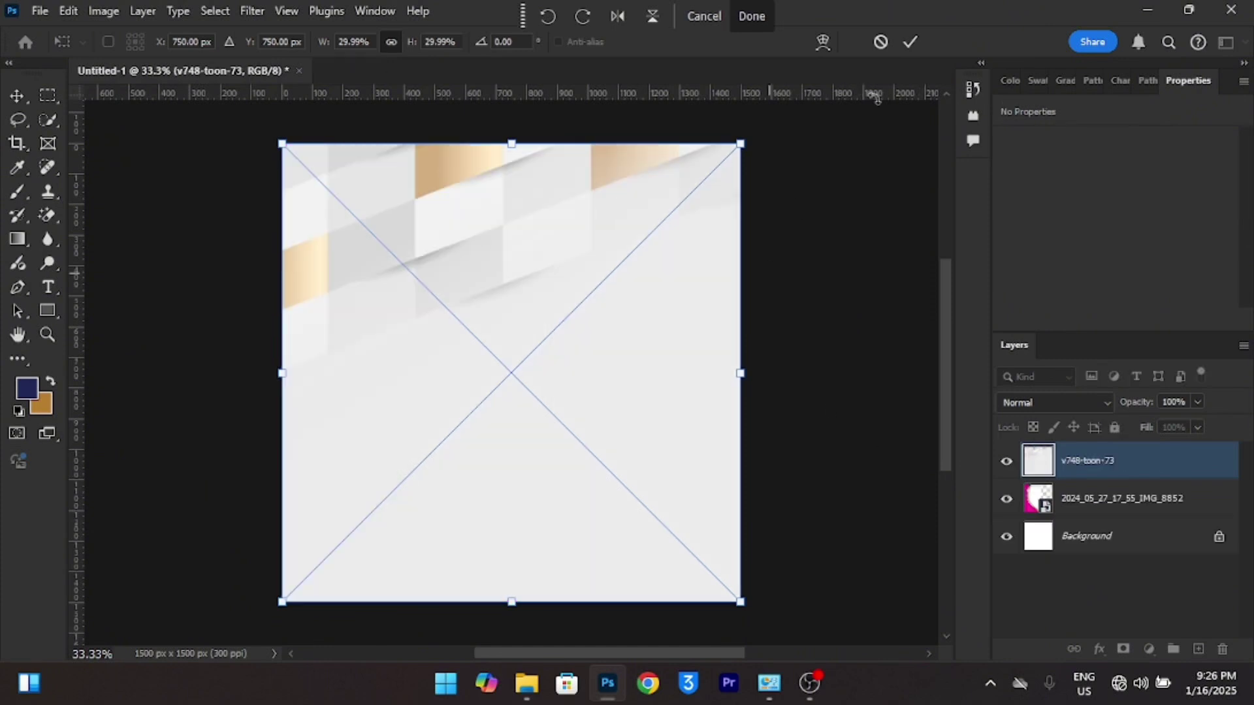
click(910, 41)
drag(1084, 465, 1092, 508)
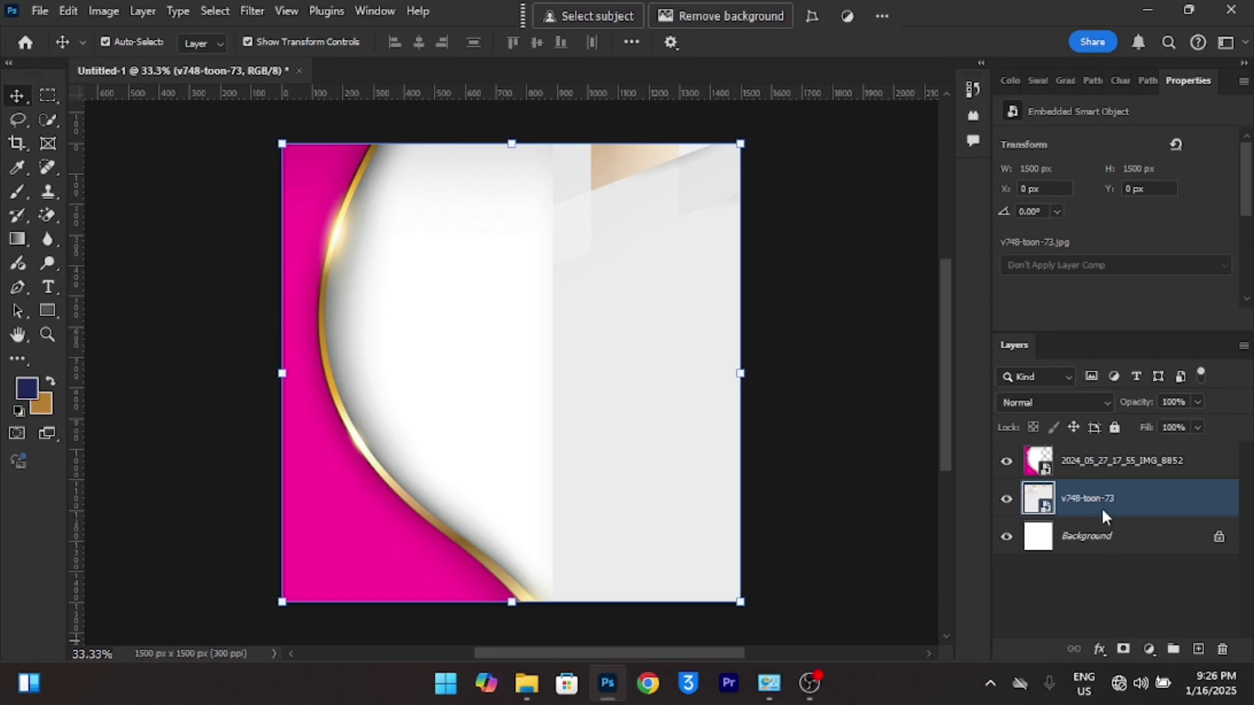
Add a layer mask to the pink curve image and paint out its white area with a large soft black brush, keeping the curve.
click(1111, 462)
click(1124, 649)
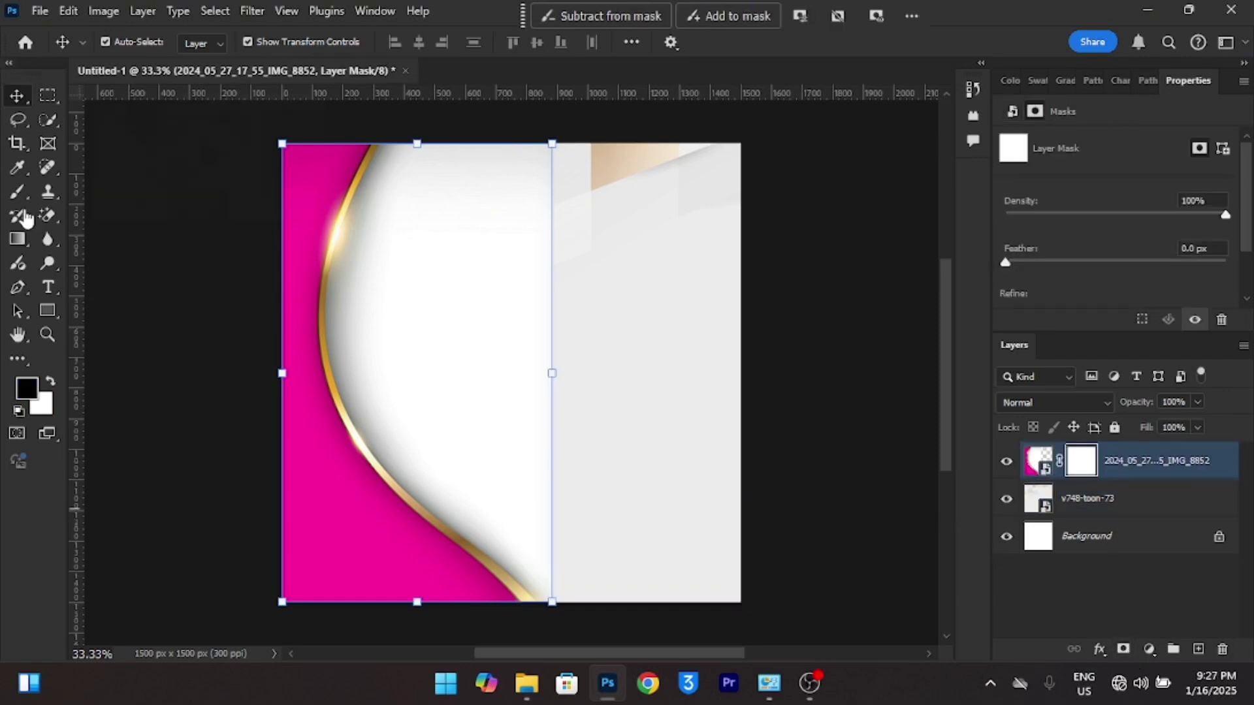
click(19, 192)
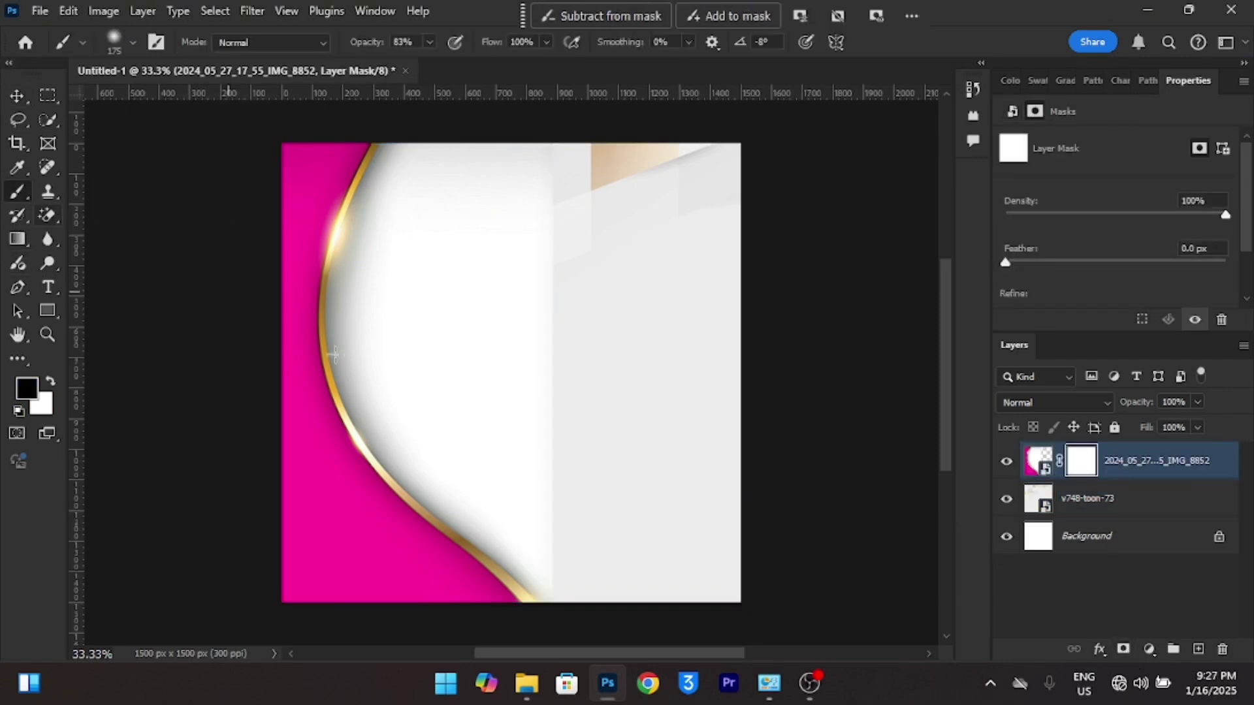
key(bracketright)
key(bracketright)
key(bracketright)
key(bracketright)
key(bracketright)
key(bracketright)
key(bracketright)
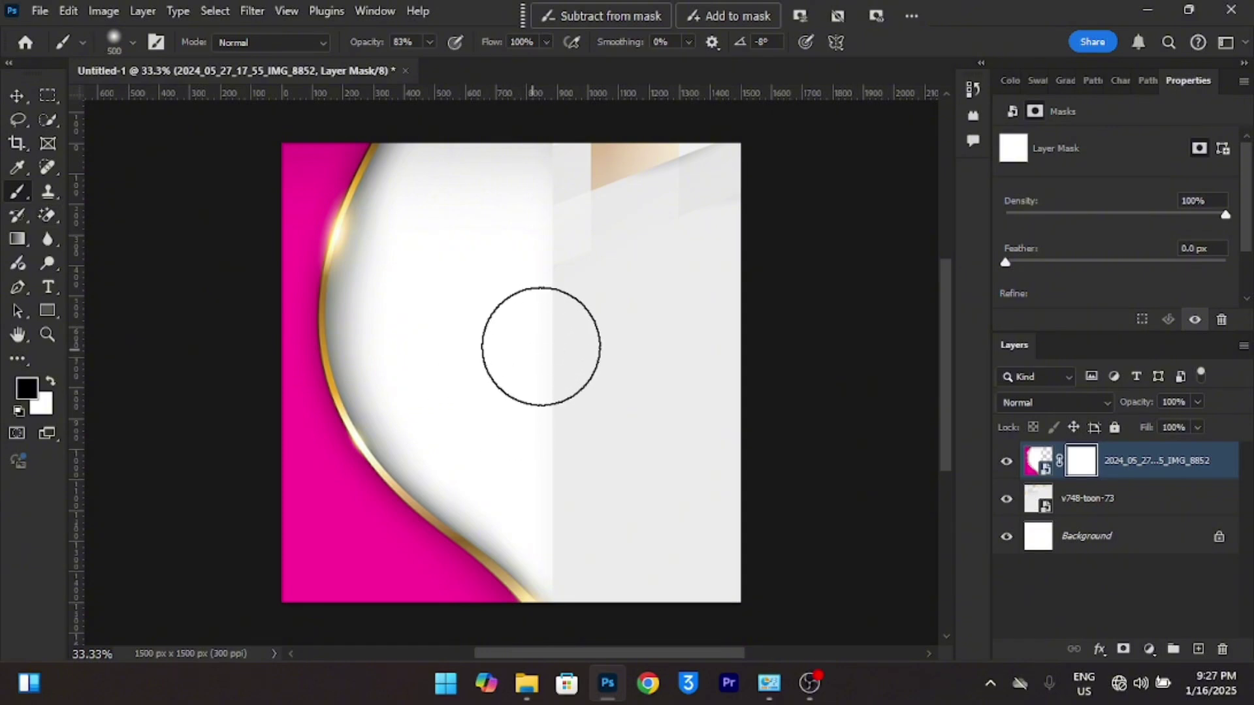
mouse_move(540, 242)
mouse_down()
mouse_move(463, 240)
mouse_move(436, 227)
mouse_move(479, 302)
mouse_move(433, 318)
mouse_move(463, 367)
mouse_move(449, 379)
mouse_move(510, 445)
mouse_move(697, 577)
mouse_move(609, 516)
mouse_move(599, 537)
mouse_move(592, 507)
mouse_move(515, 448)
mouse_move(416, 330)
mouse_move(428, 289)
mouse_move(491, 246)
mouse_move(566, 233)
mouse_move(524, 425)
mouse_move(508, 438)
mouse_move(475, 411)
mouse_move(639, 563)
mouse_up()
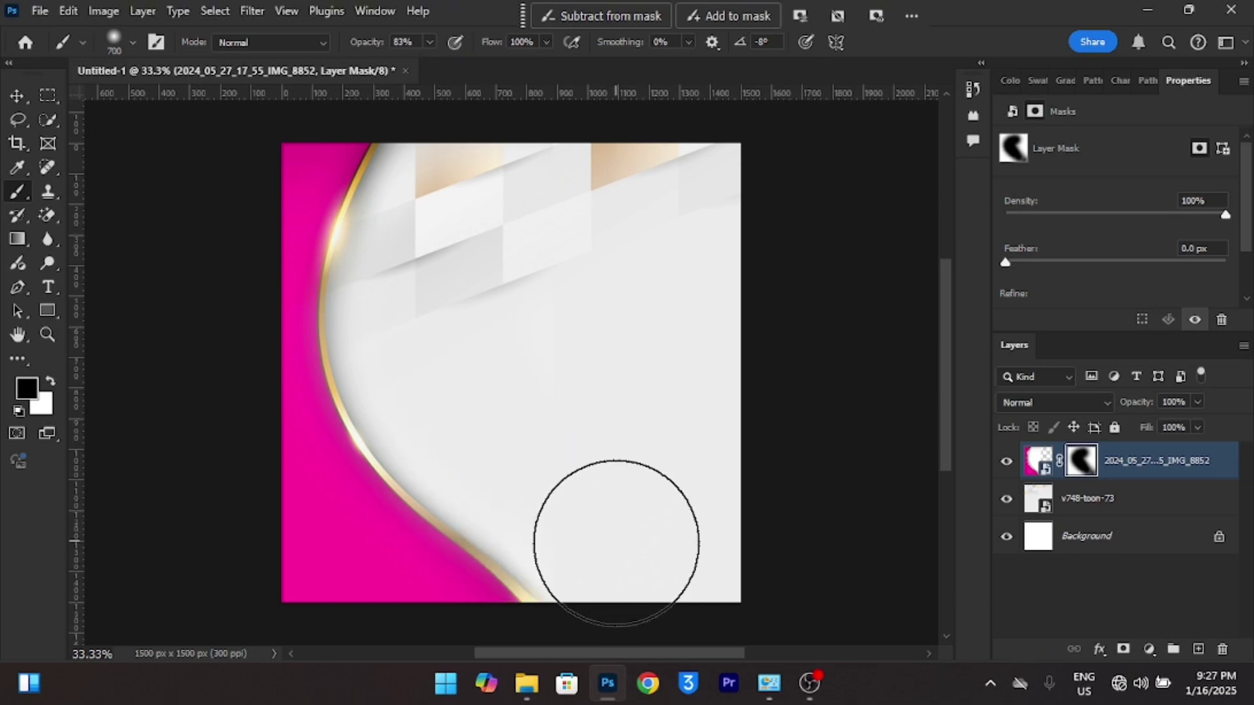
click(17, 95)
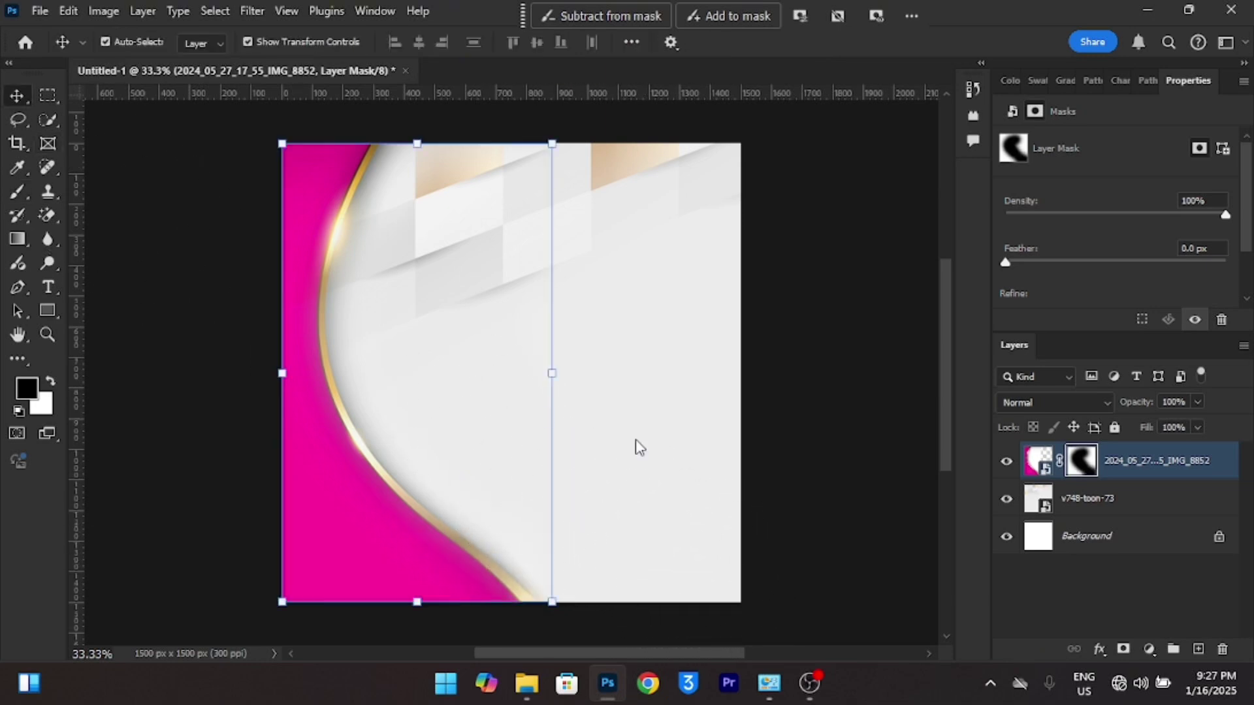
click(803, 402)
Group the pink curve layer and the v748-toon-73 layer and name the group BG.
click(1125, 473)
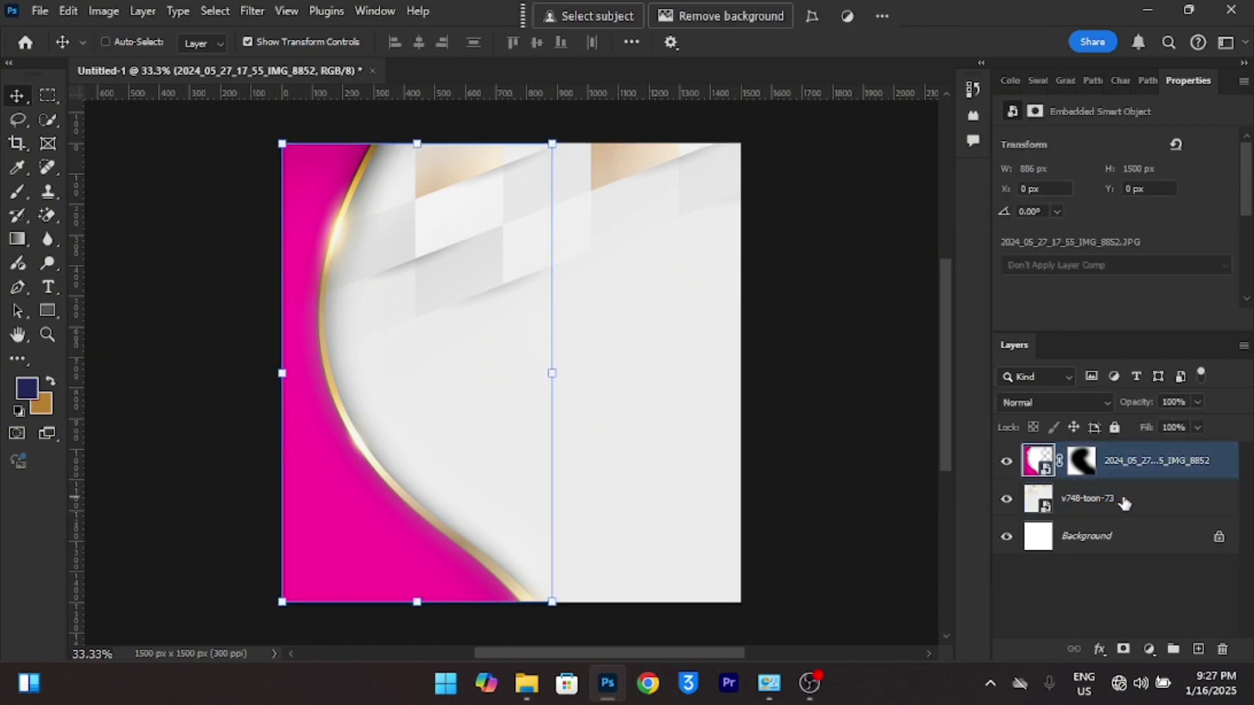
ctrl+click(1125, 502)
key(ctrl+g)
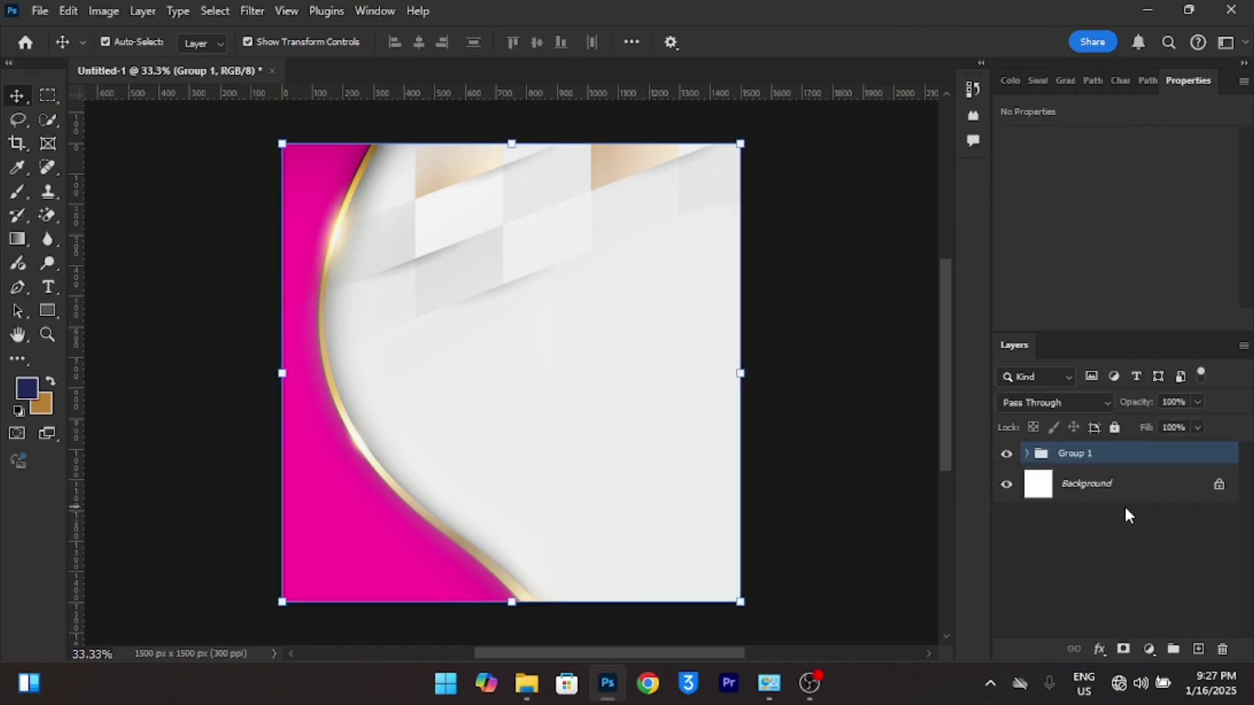
double_click(1079, 457)
key(Return)
Place the MODEL image with its white background masked out and shift it toward the canvas's right edge.
click(526, 683)
drag(957, 205, 629, 430)
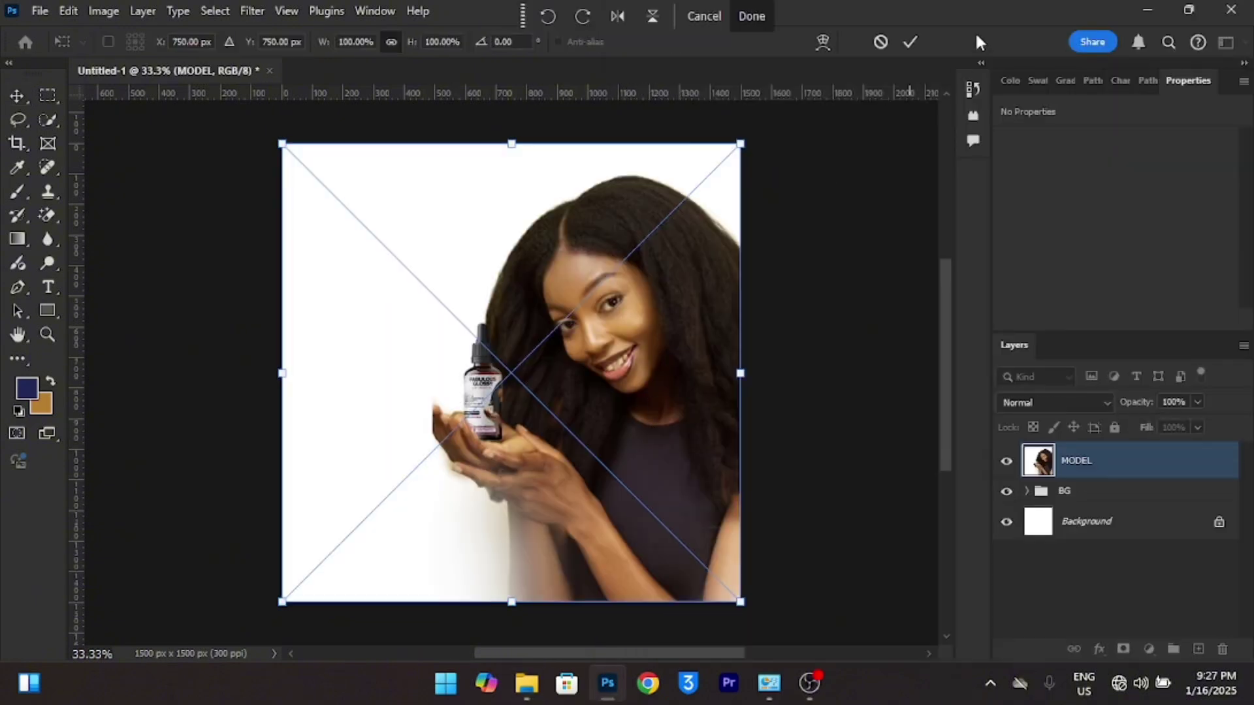
click(909, 41)
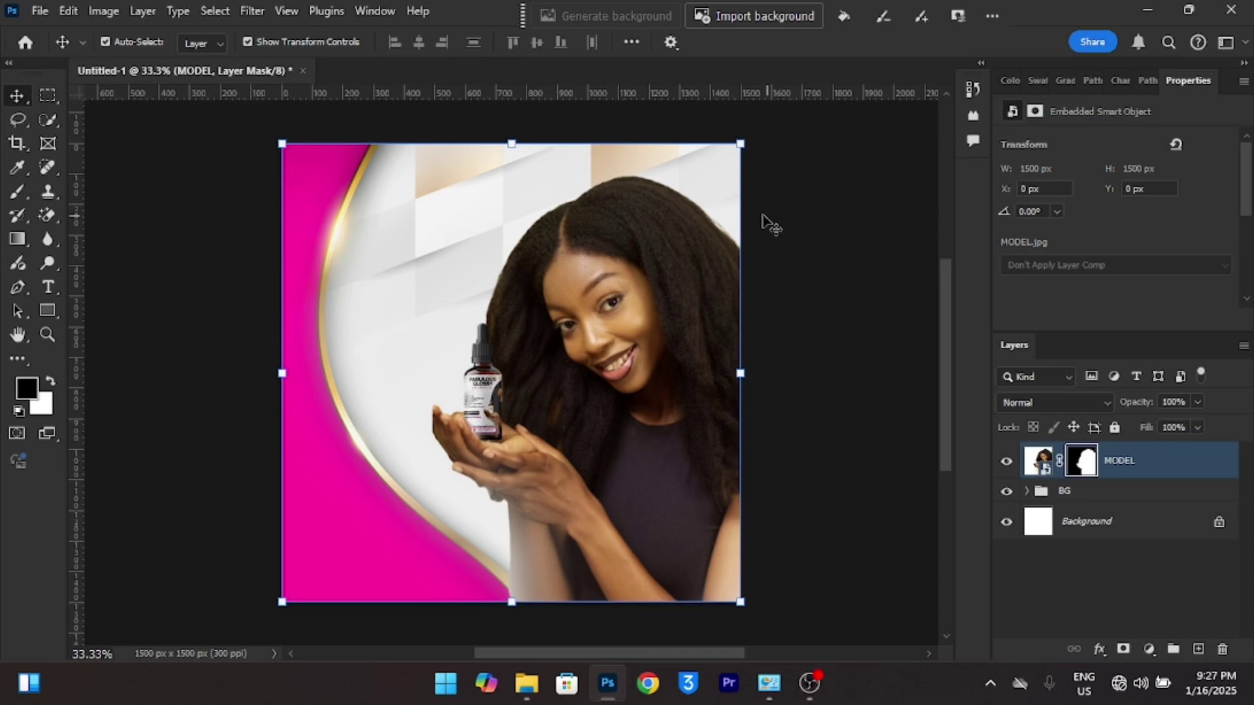
drag(611, 338, 667, 335)
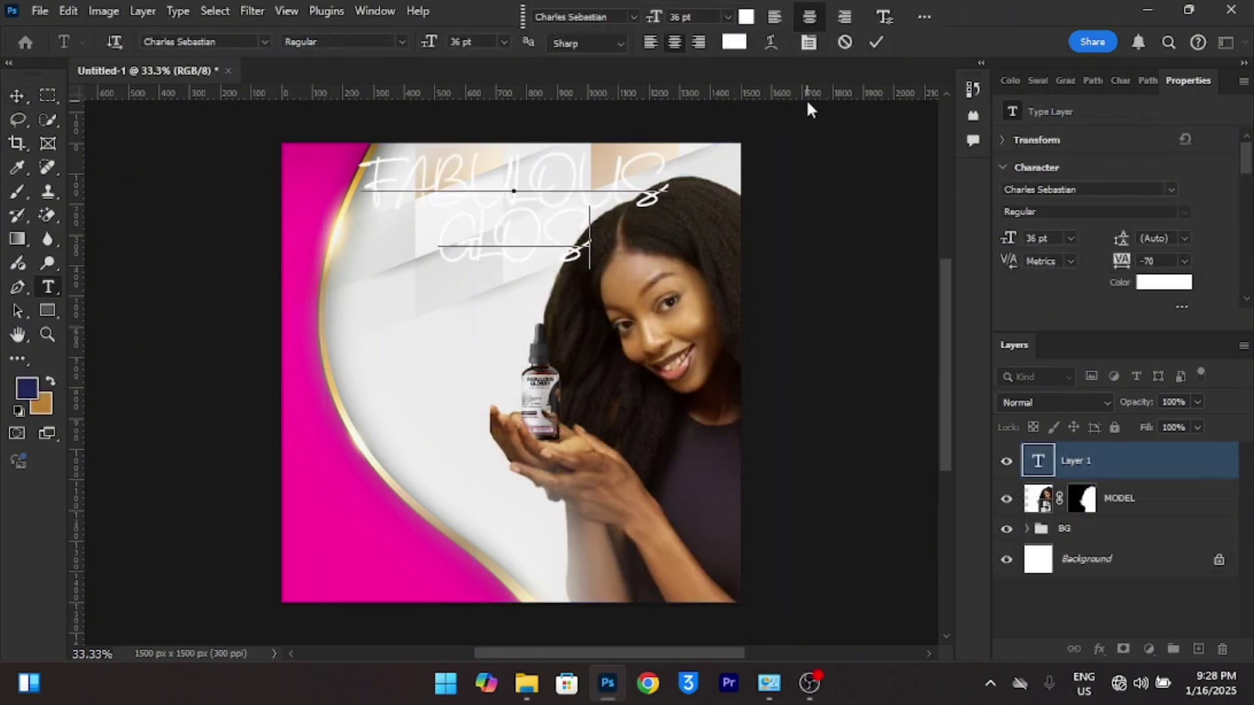
Complete the two-line headline FABULOUS GLOSSY near the top of the canvas and colour it black (000000).
text(SY)
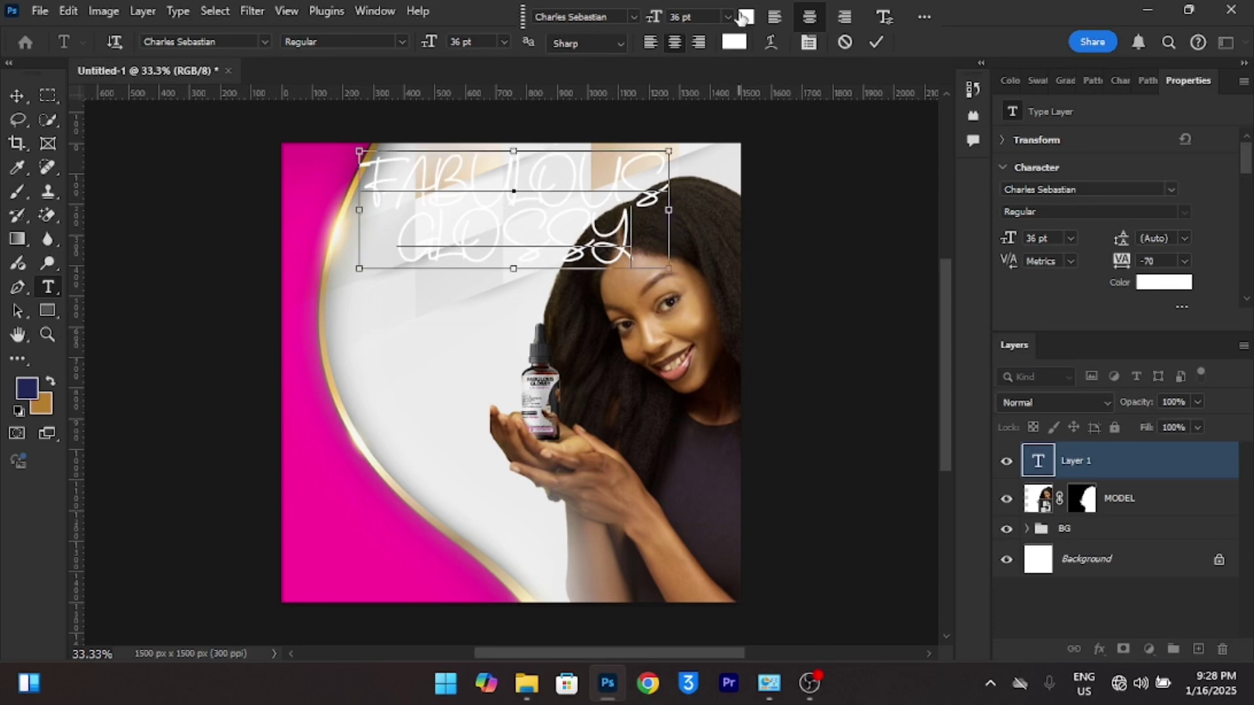
key(ctrl+a)
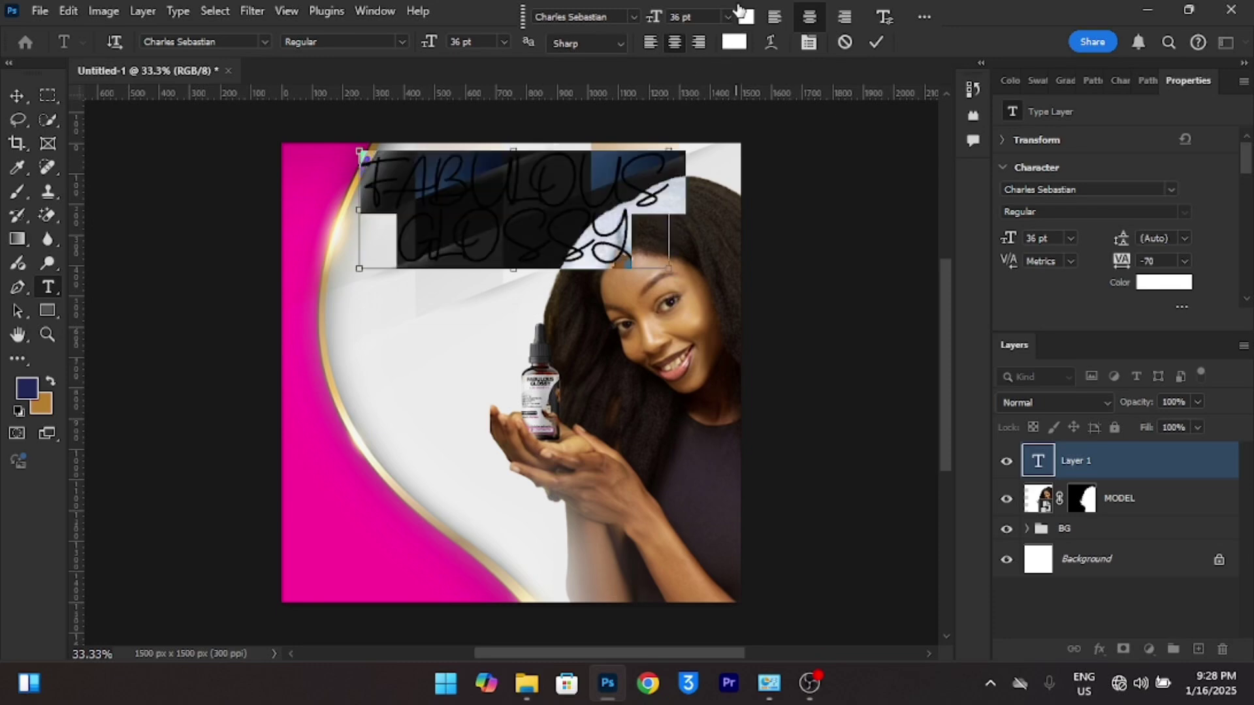
click(734, 42)
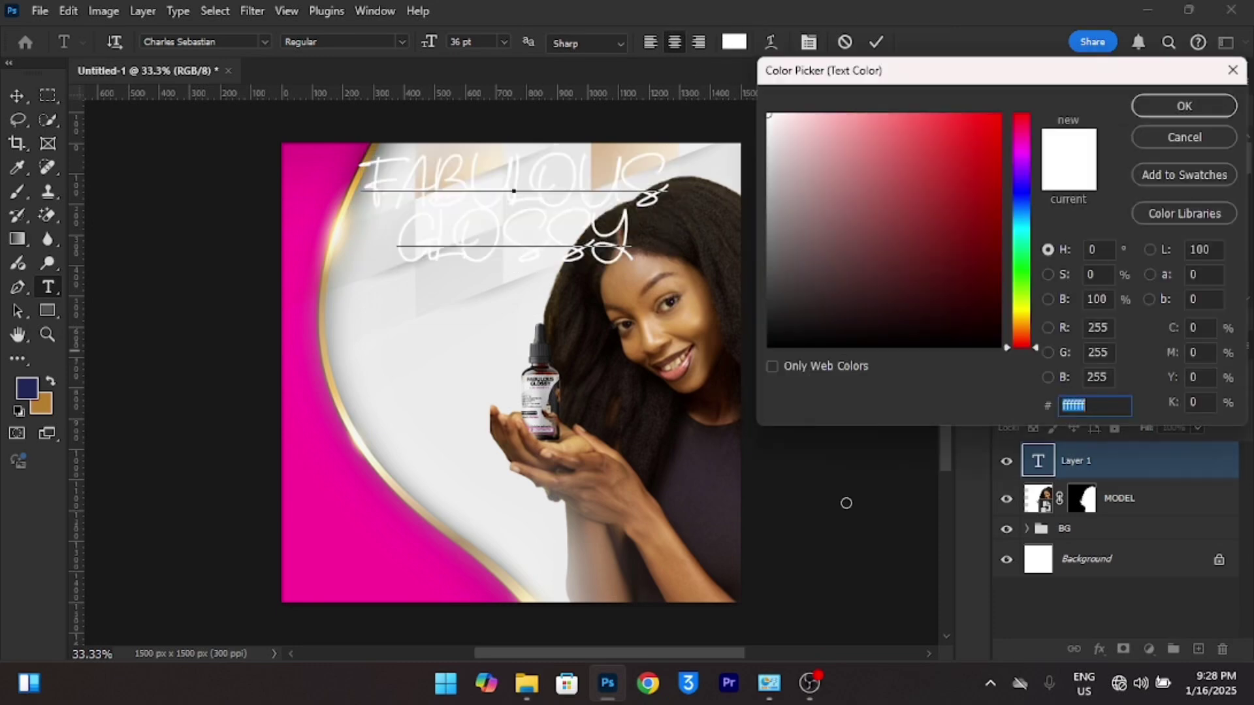
text(000000)
click(1176, 105)
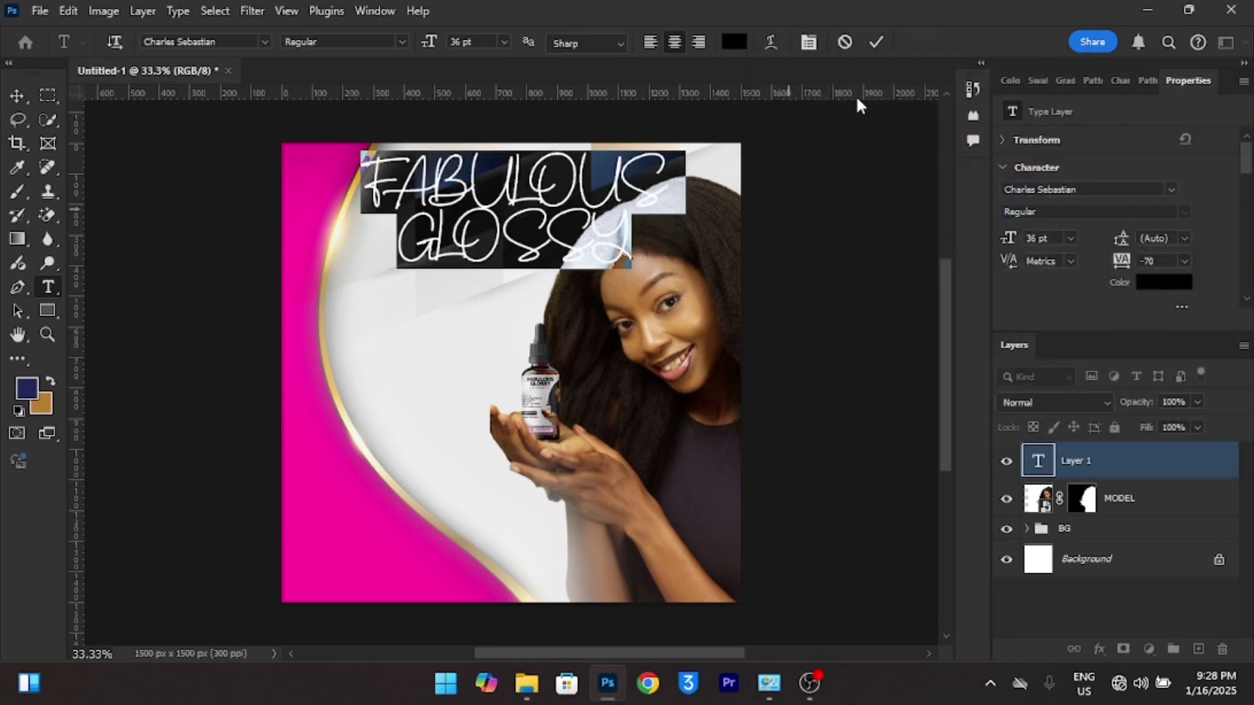
click(875, 42)
Set the FABULOUS GLOSSY headline in MTN Brighter Sans ExtraBold with 25 pt leading.
click(1170, 190)
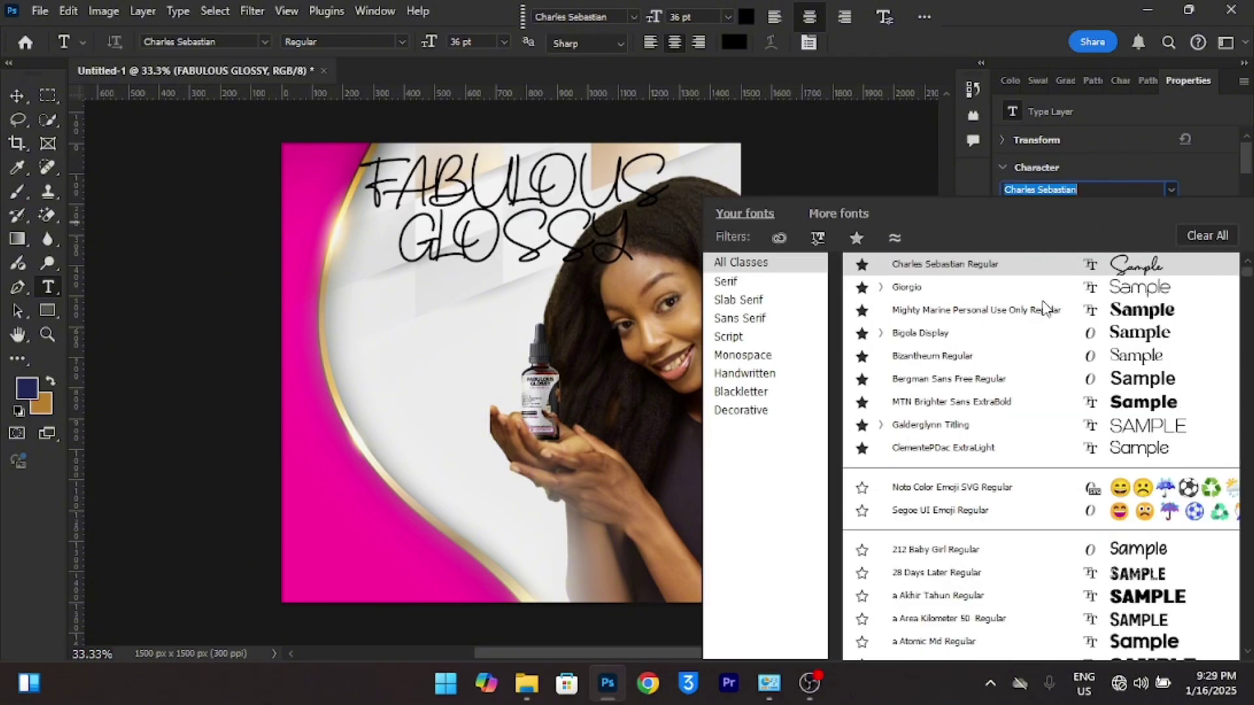
click(954, 402)
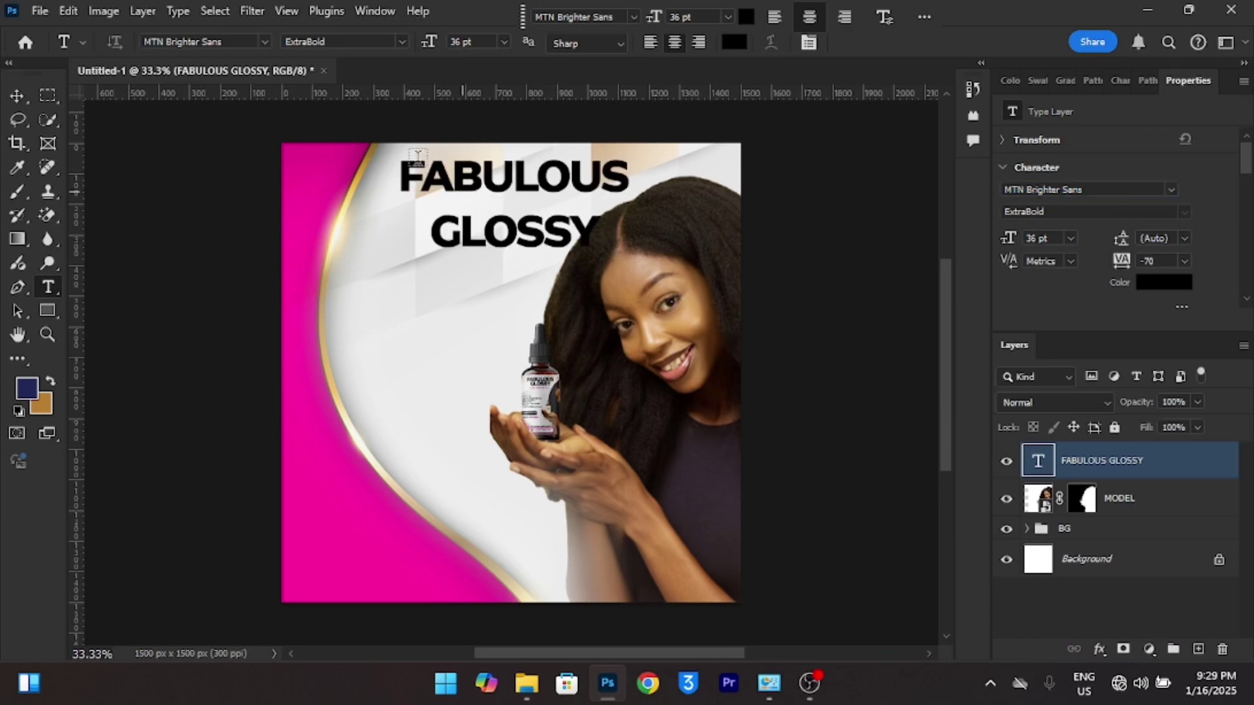
mouse_move(1117, 240)
mouse_down()
mouse_move(1107, 236)
mouse_move(1116, 237)
mouse_up()
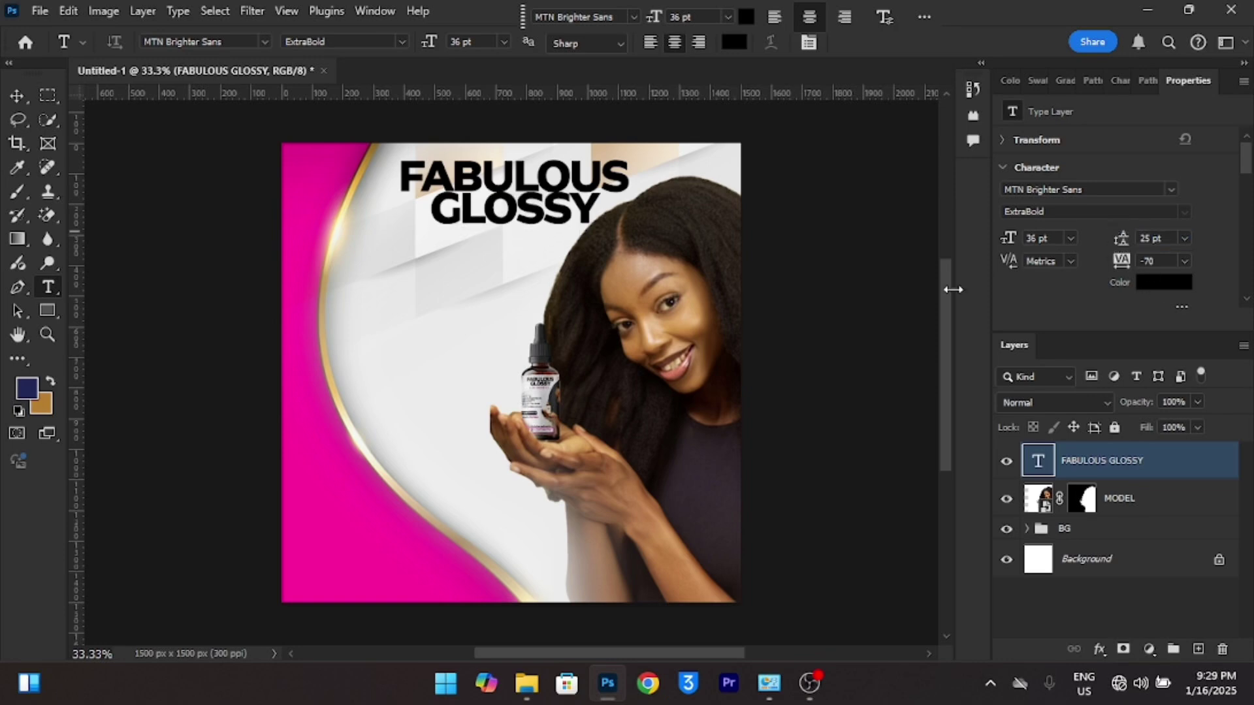
Scale the FABULOUS GLOSSY headline down to about 28 pt and centre it horizontally on the canvas.
key(v)
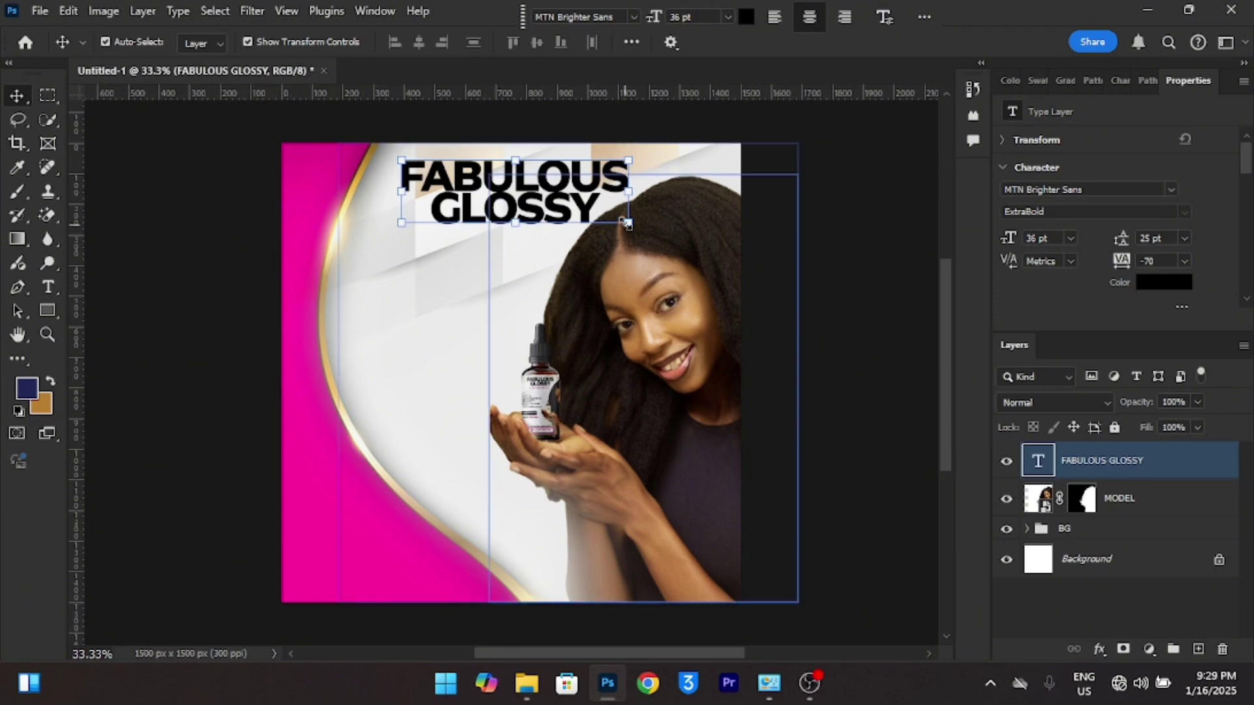
mouse_move(629, 223)
mouse_down()
mouse_move(588, 219)
mouse_move(626, 226)
mouse_up()
click(909, 42)
key(ctrl+a)
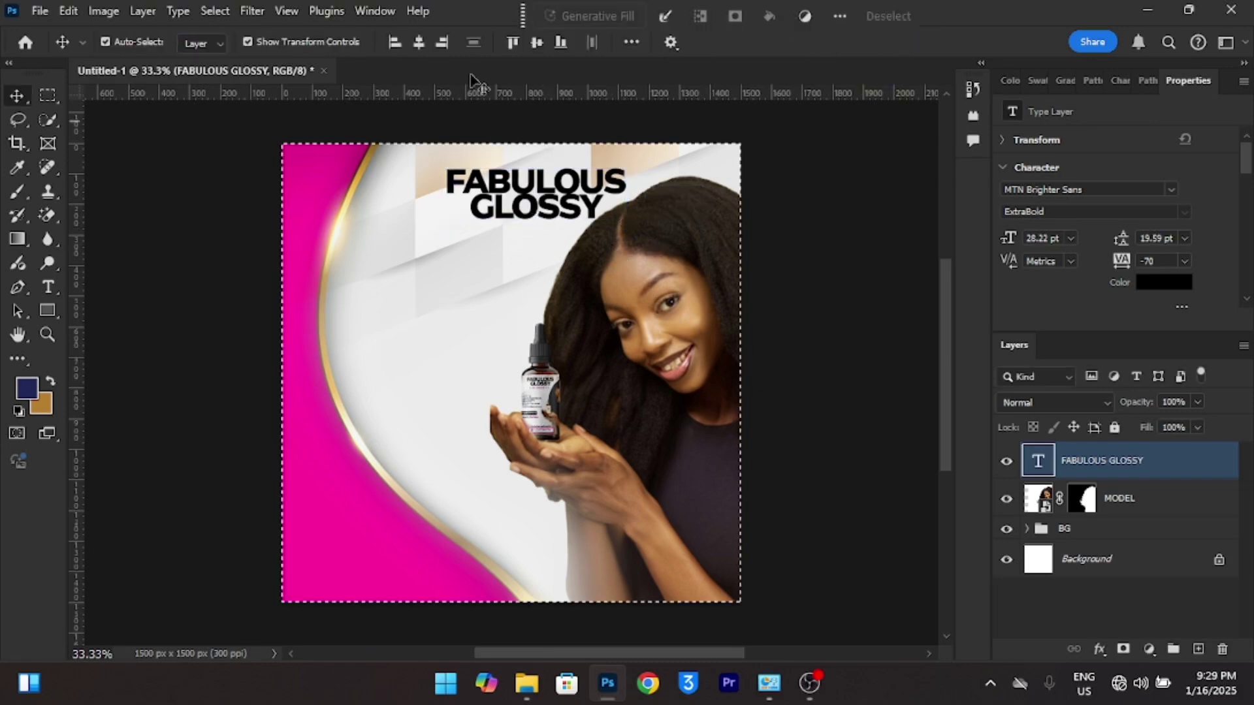
click(419, 42)
click(895, 25)
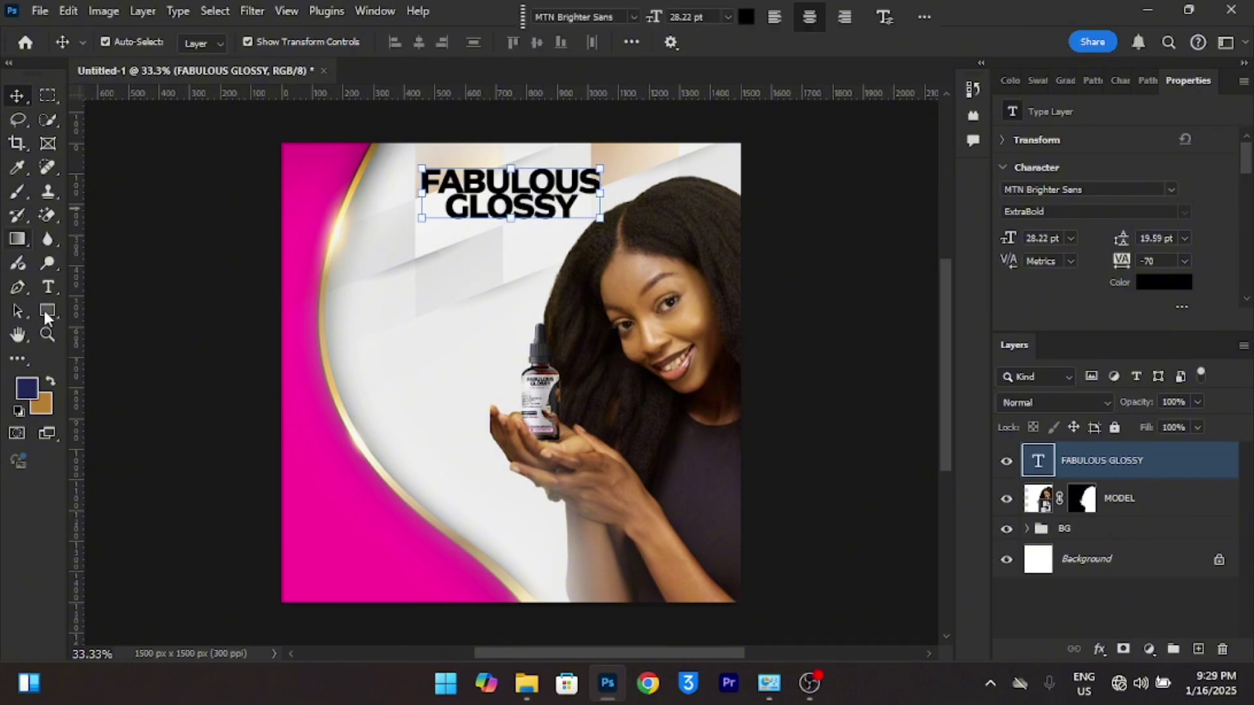
Add a text line reading HAIR GROWTH OIL just below the FABULOUS GLOSSY headline.
click(55, 294)
click(442, 253)
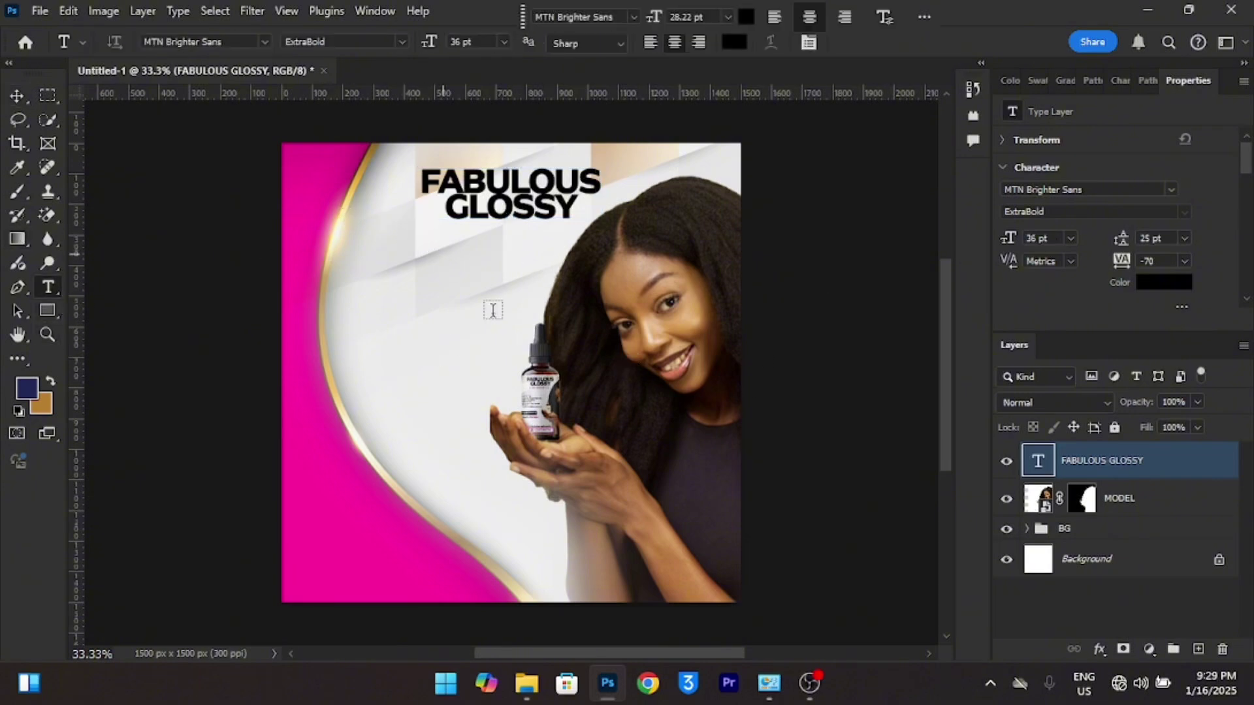
text(HAIR)
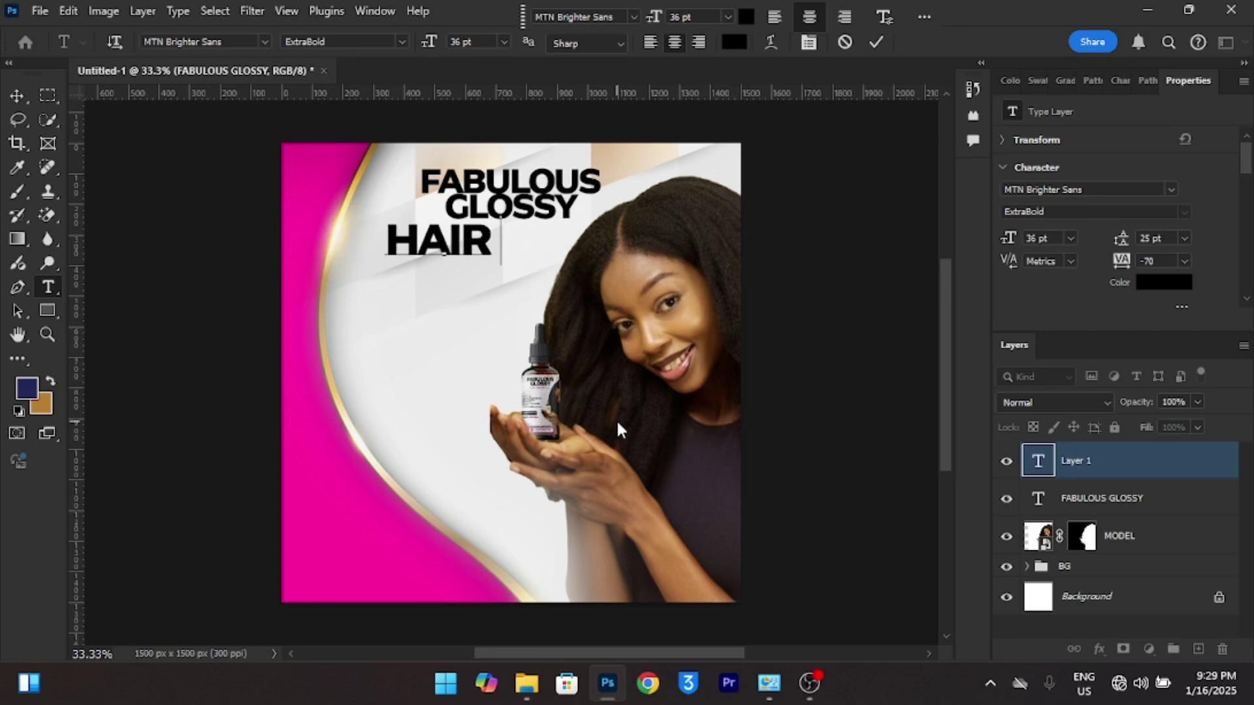
text( GROWN)
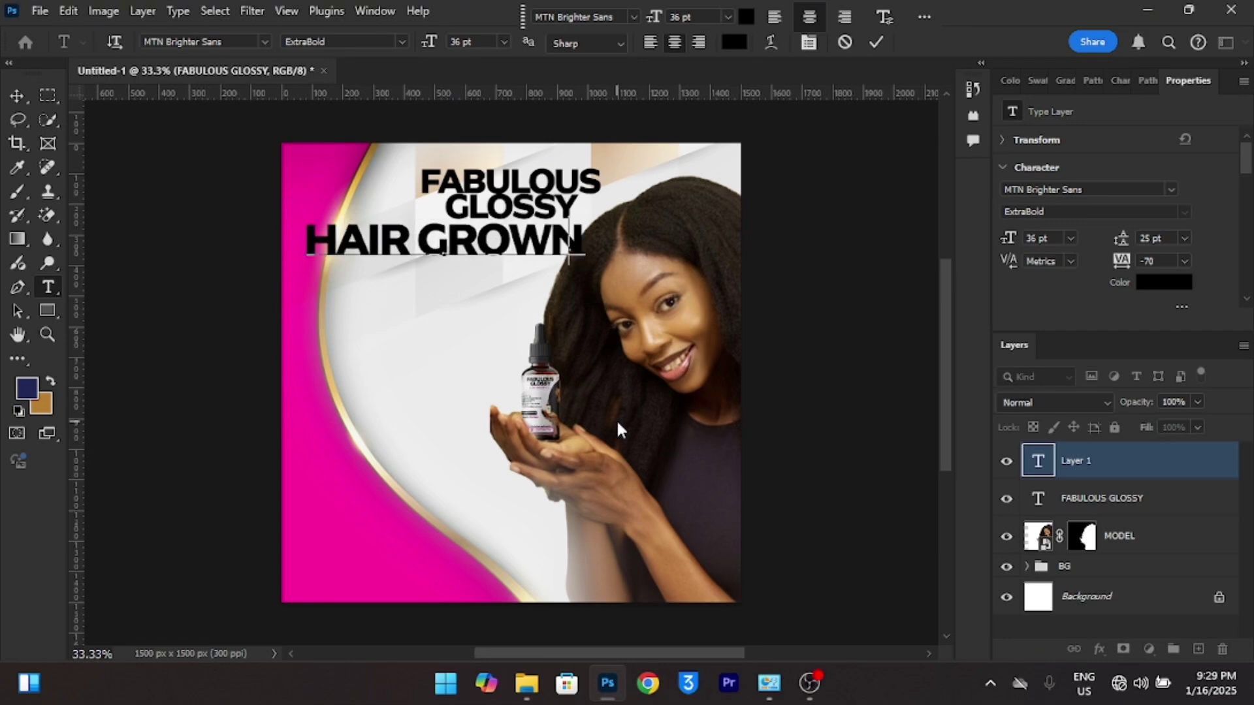
key(BackSpace)
text(TH)
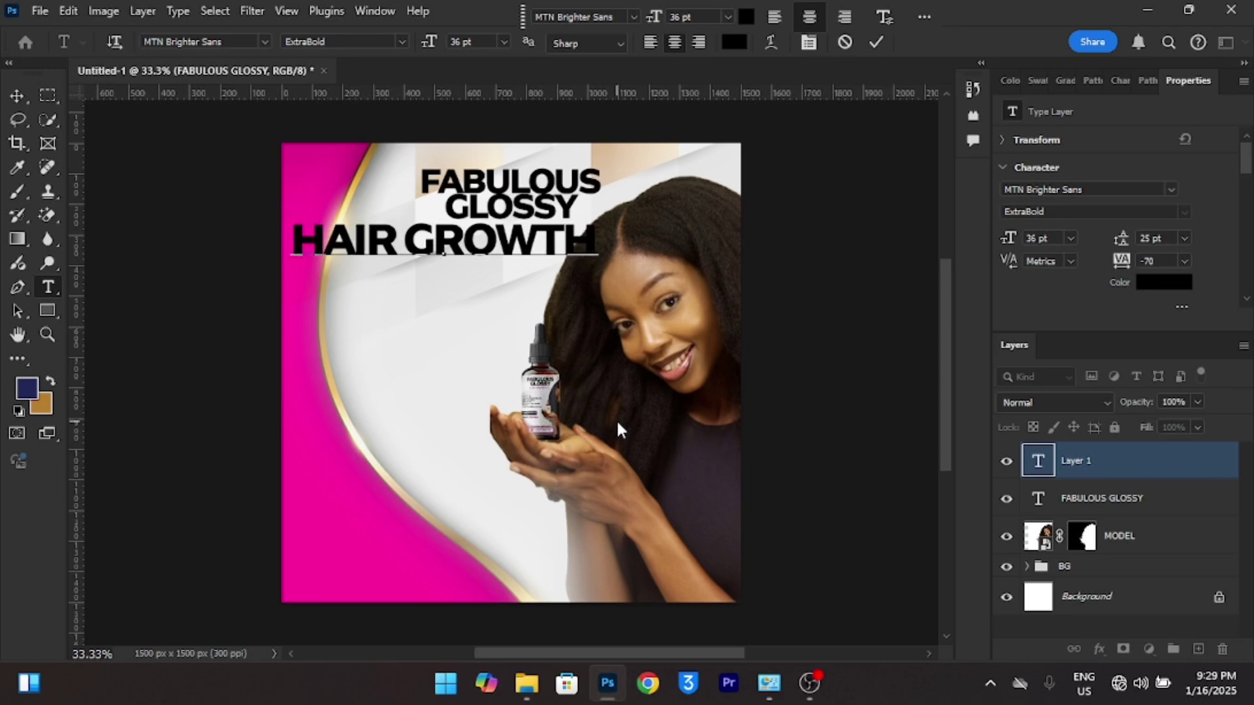
text( O)
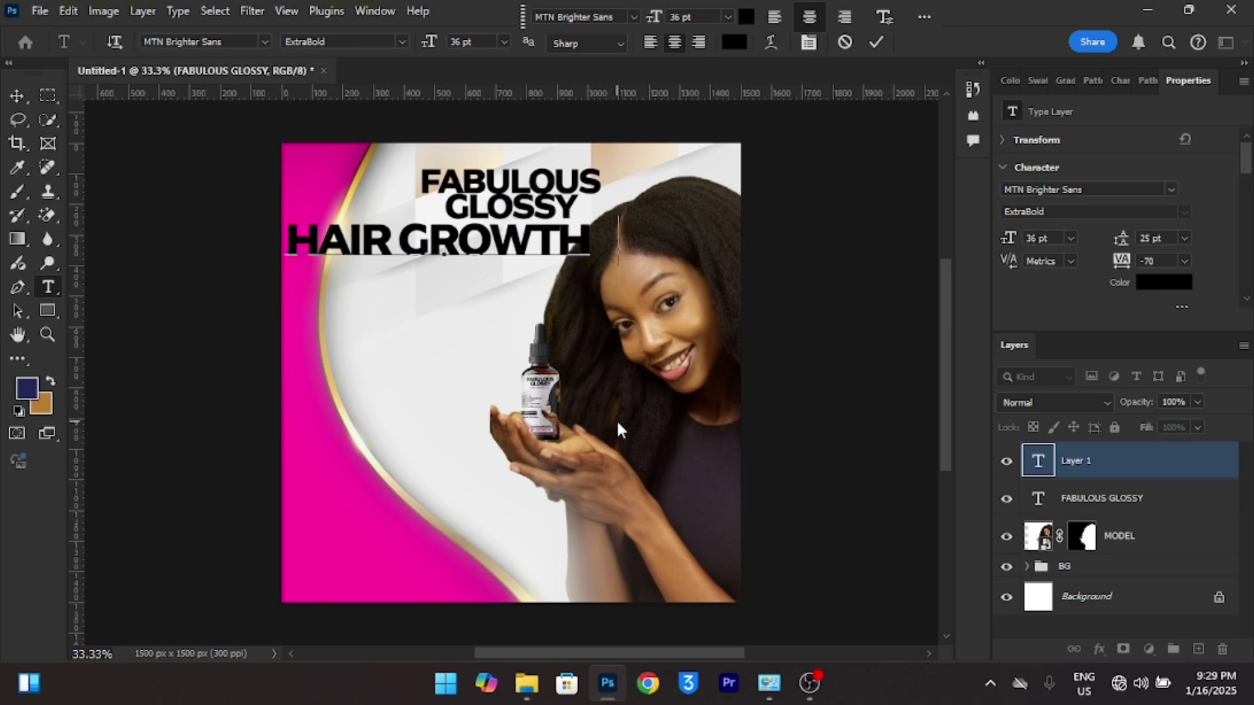
text(IL)
click(882, 44)
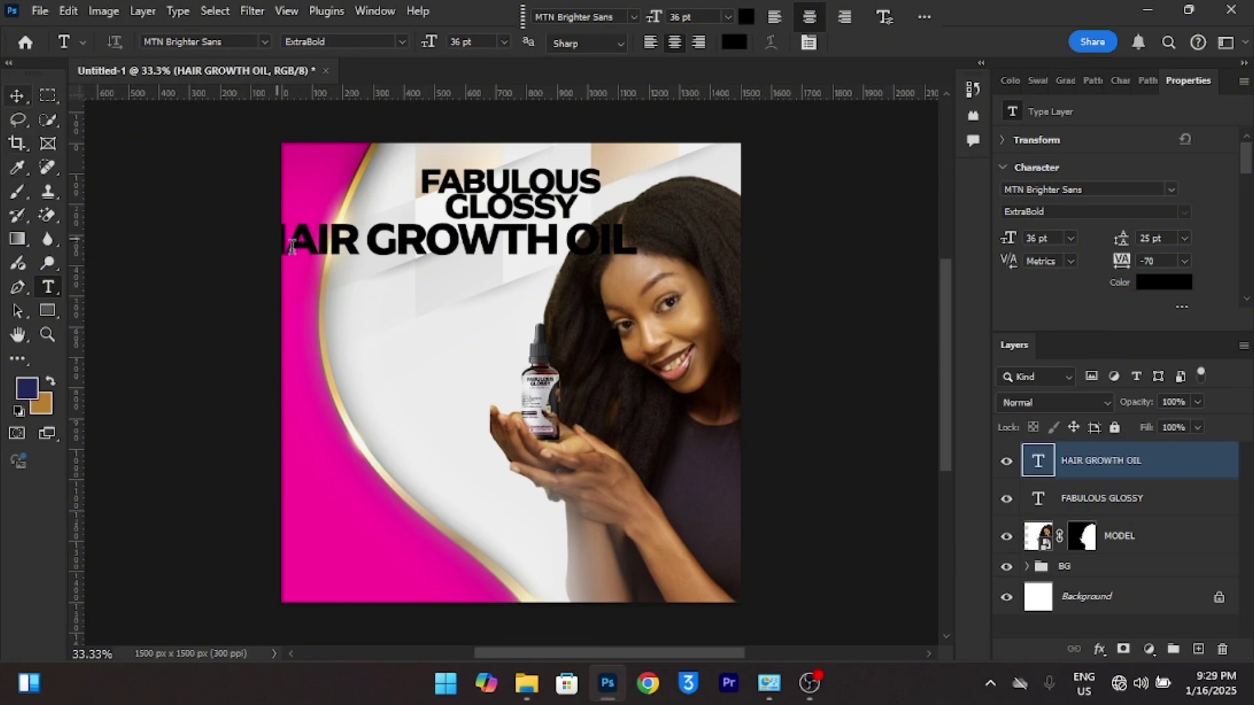
click(18, 95)
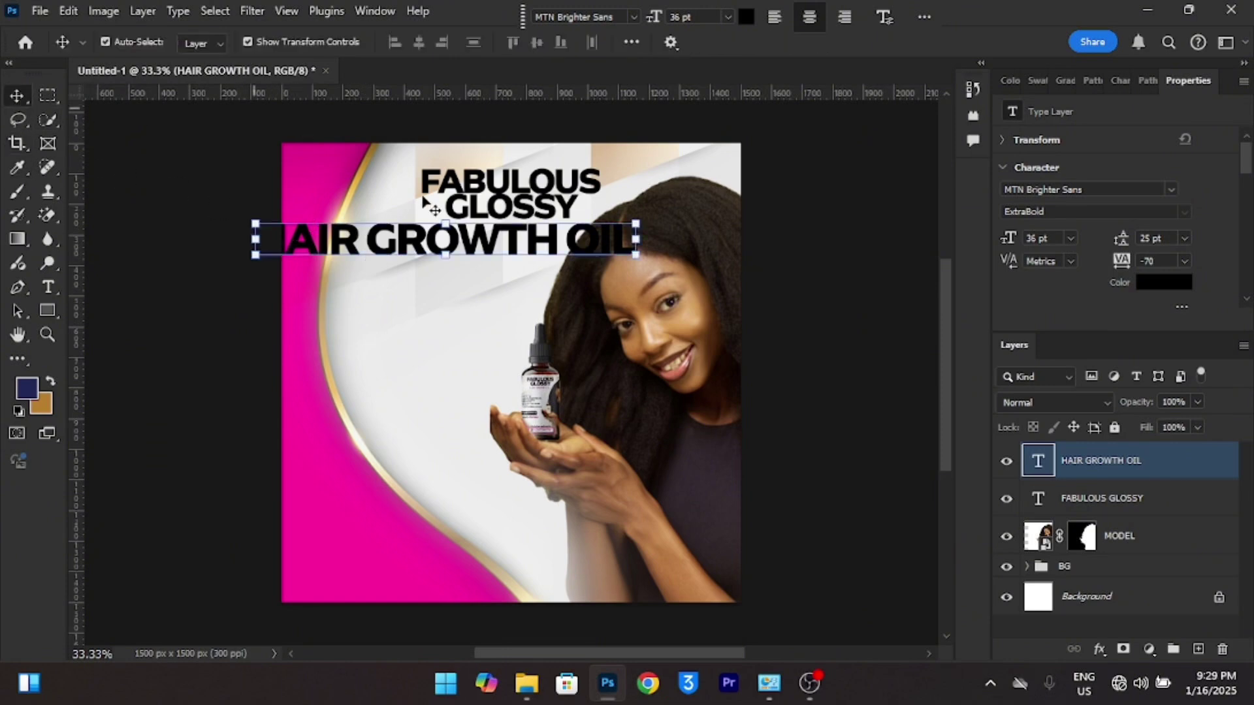
Scale the HAIR GROWTH OIL line down to about 22 pt around its centre and open its font choices.
drag(256, 223, 327, 225)
click(908, 43)
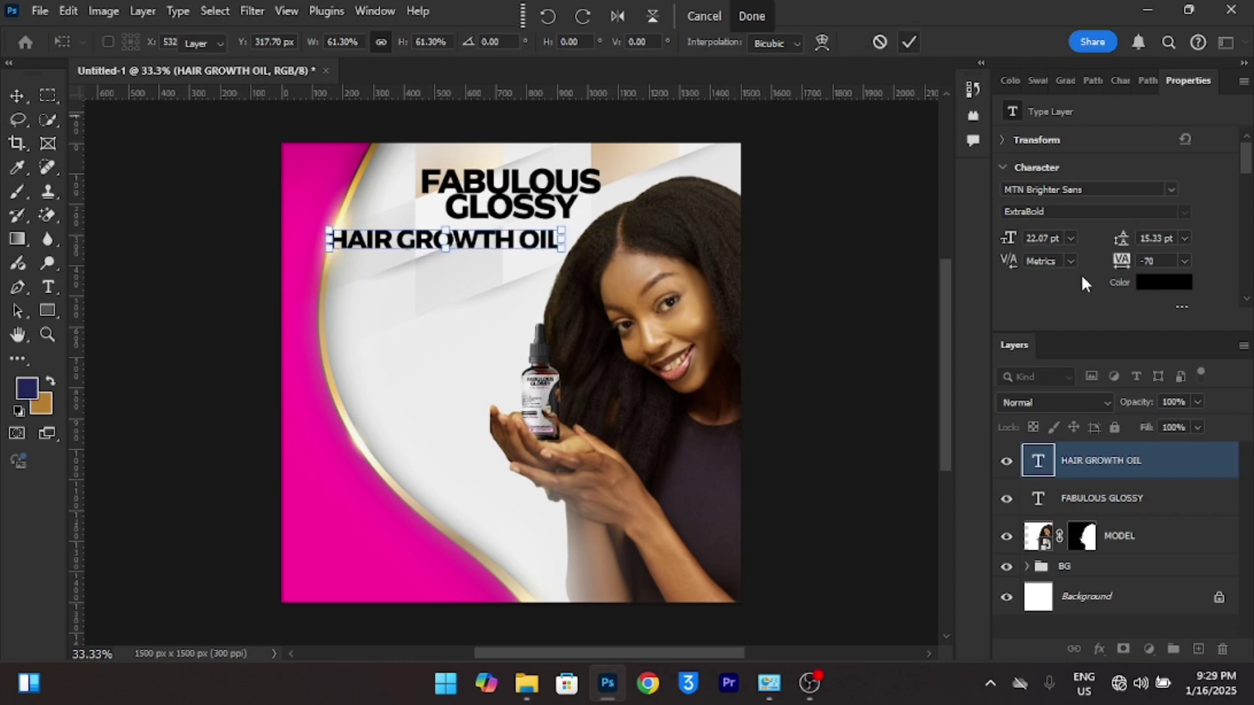
click(1173, 190)
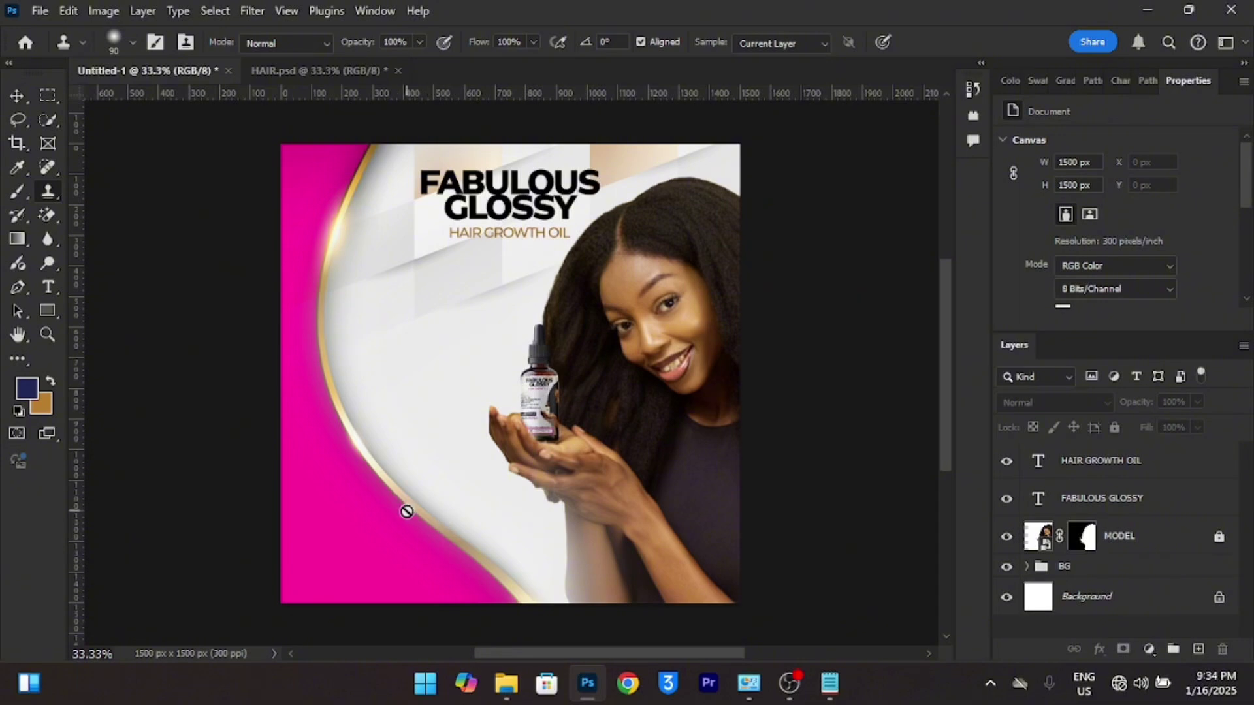
Add a text layer below HAIR GROWTH OIL containing the product benefit lines, from "Refreshes the scalp." to "Strengthens hair follicles and beard.", copied from the Notepad note.
click(48, 288)
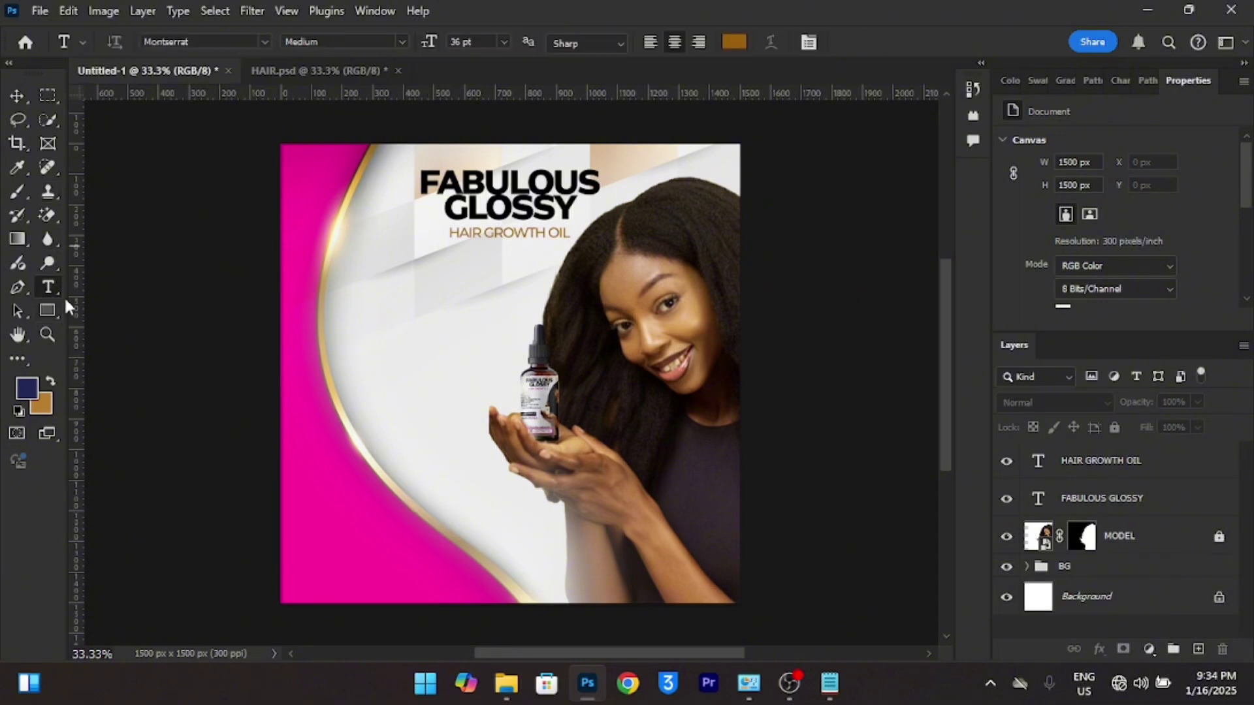
click(372, 298)
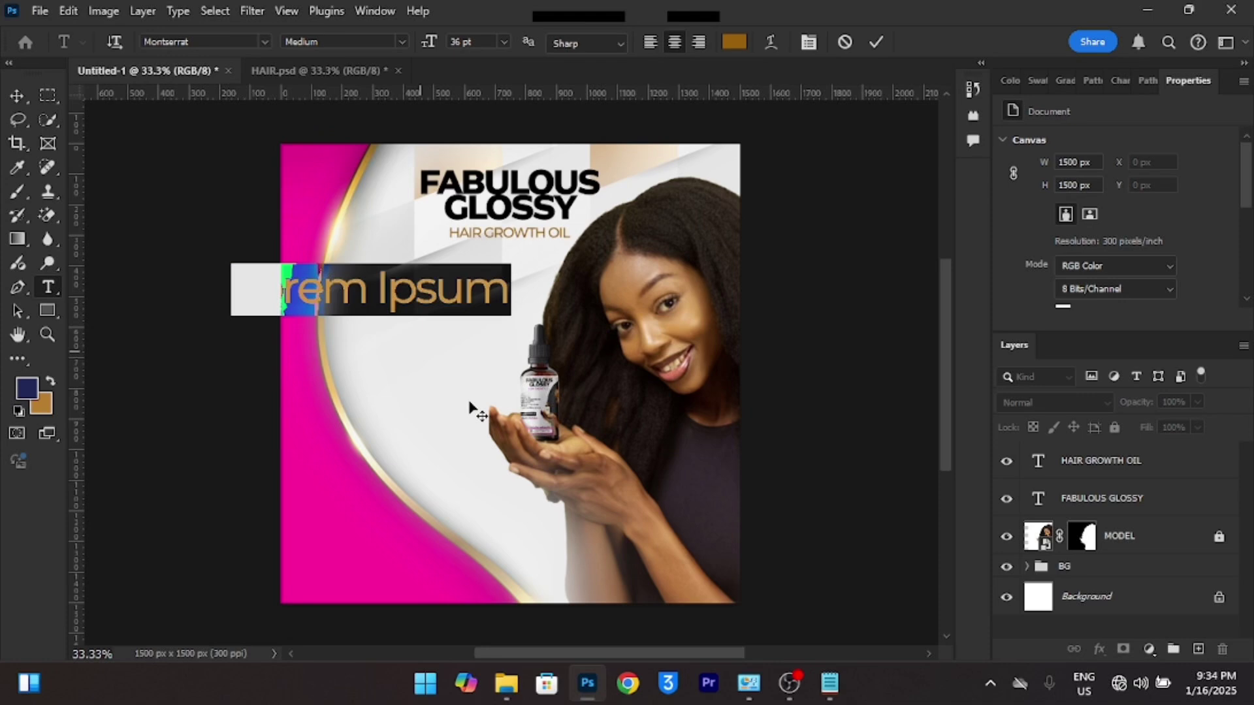
click(829, 681)
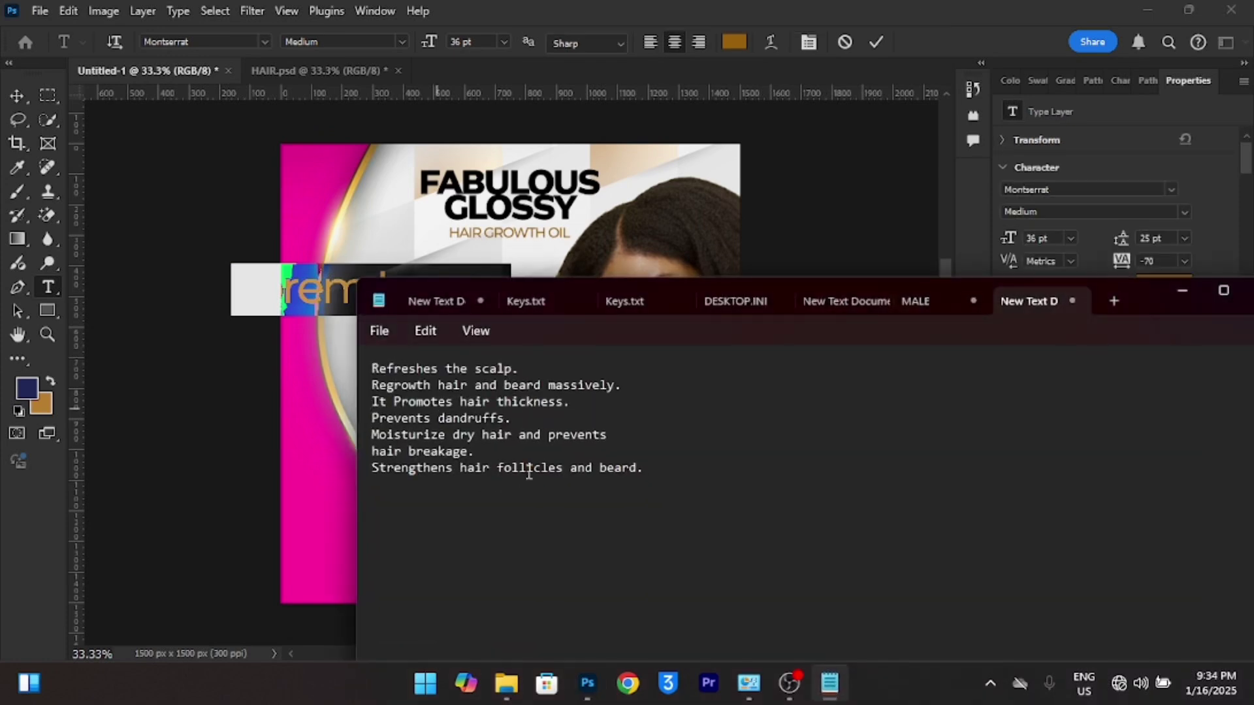
drag(374, 369, 565, 493)
key(ctrl+c)
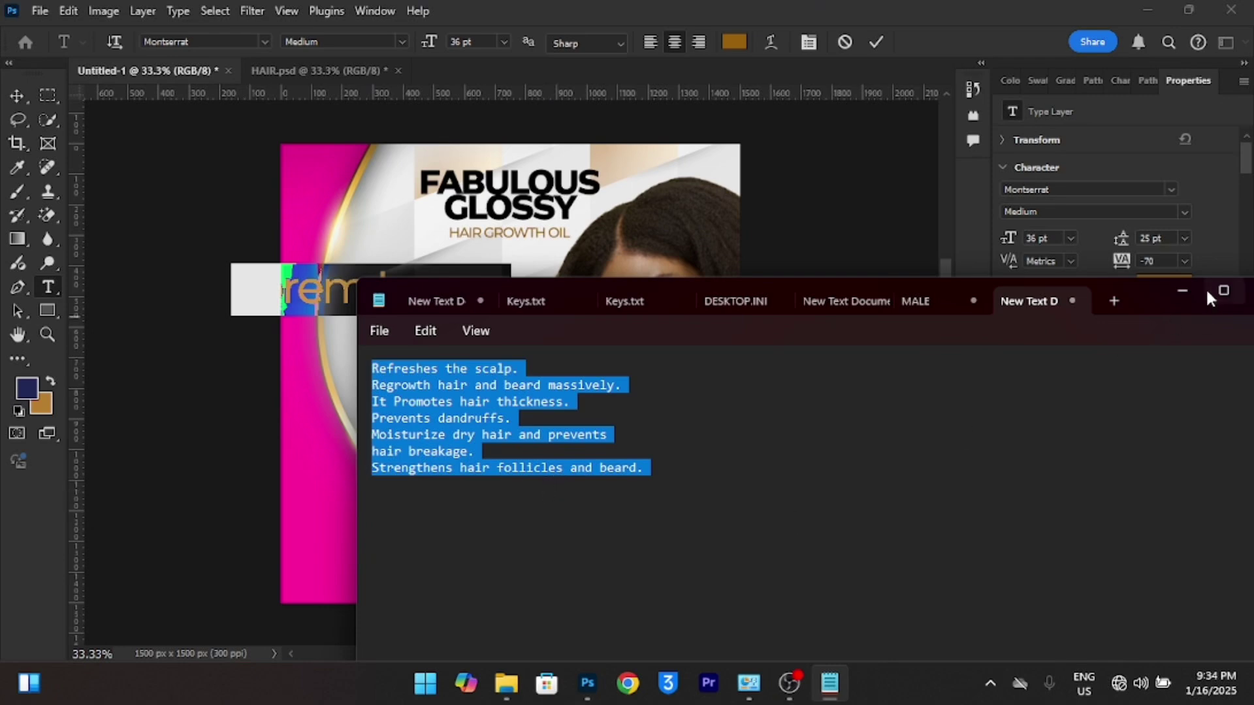
click(1182, 290)
key(ctrl+v)
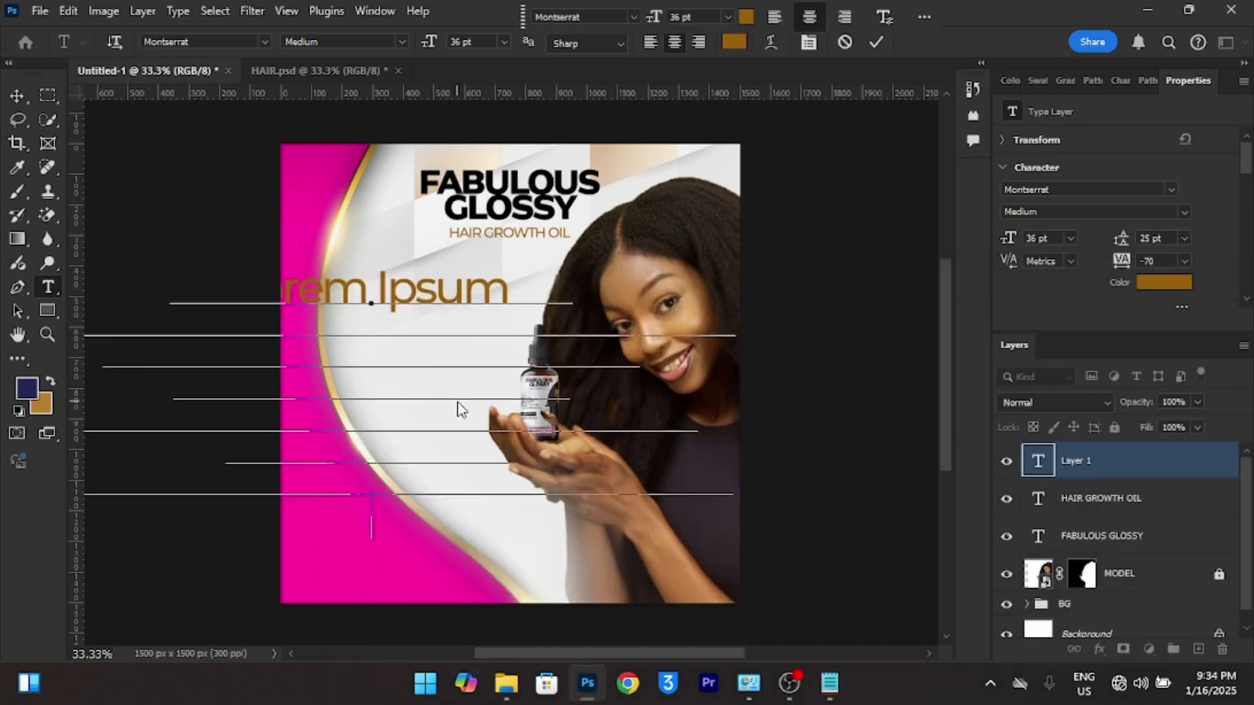
Left-align all lines of the benefits text and set its font to Nexa Bold.
click(650, 42)
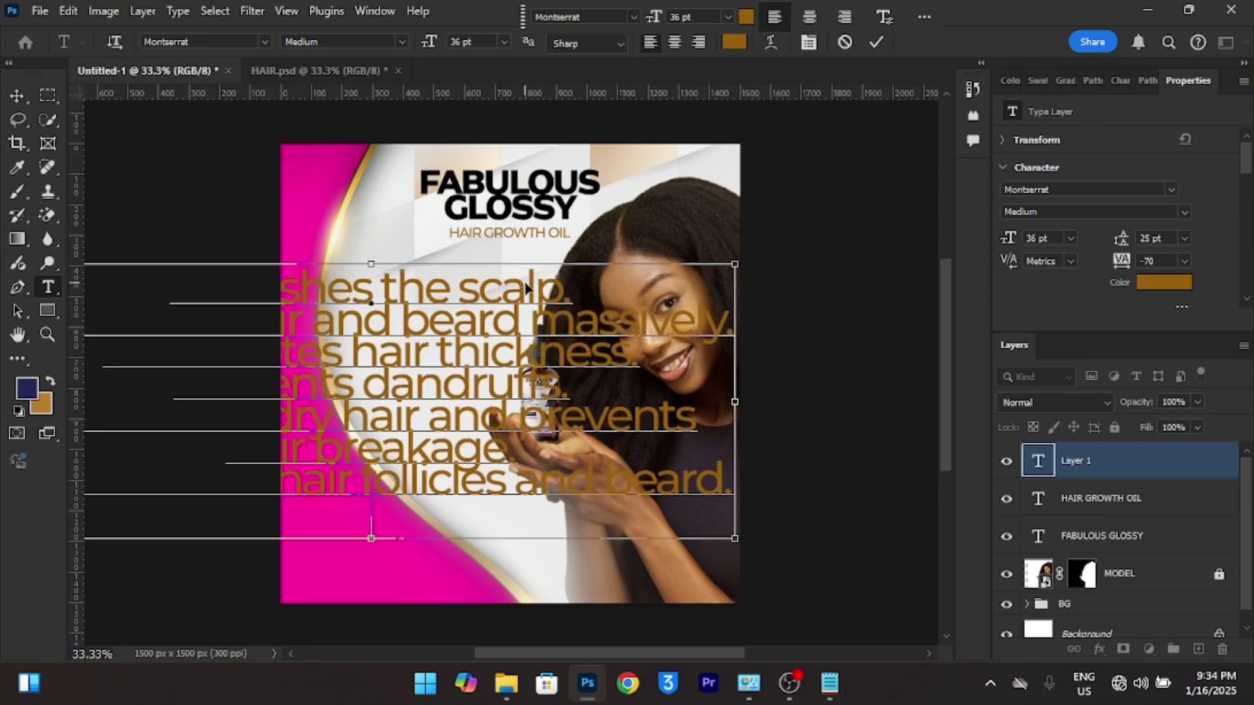
key(ctrl+a)
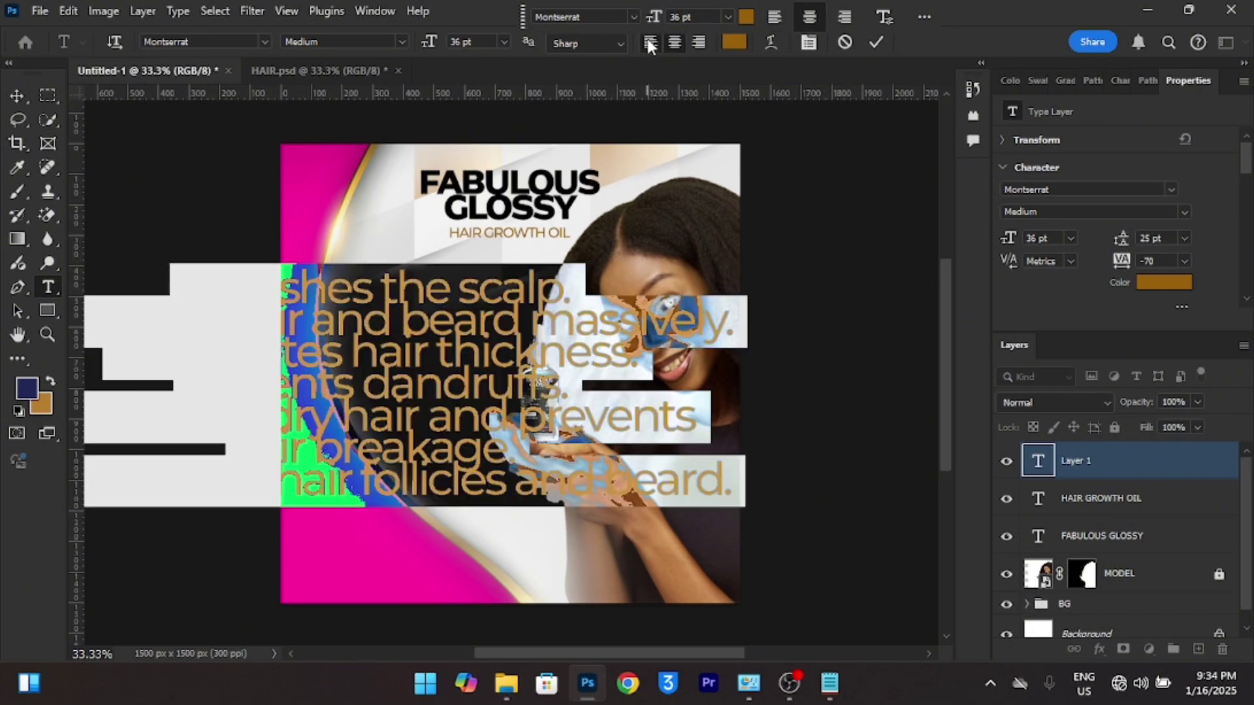
click(648, 43)
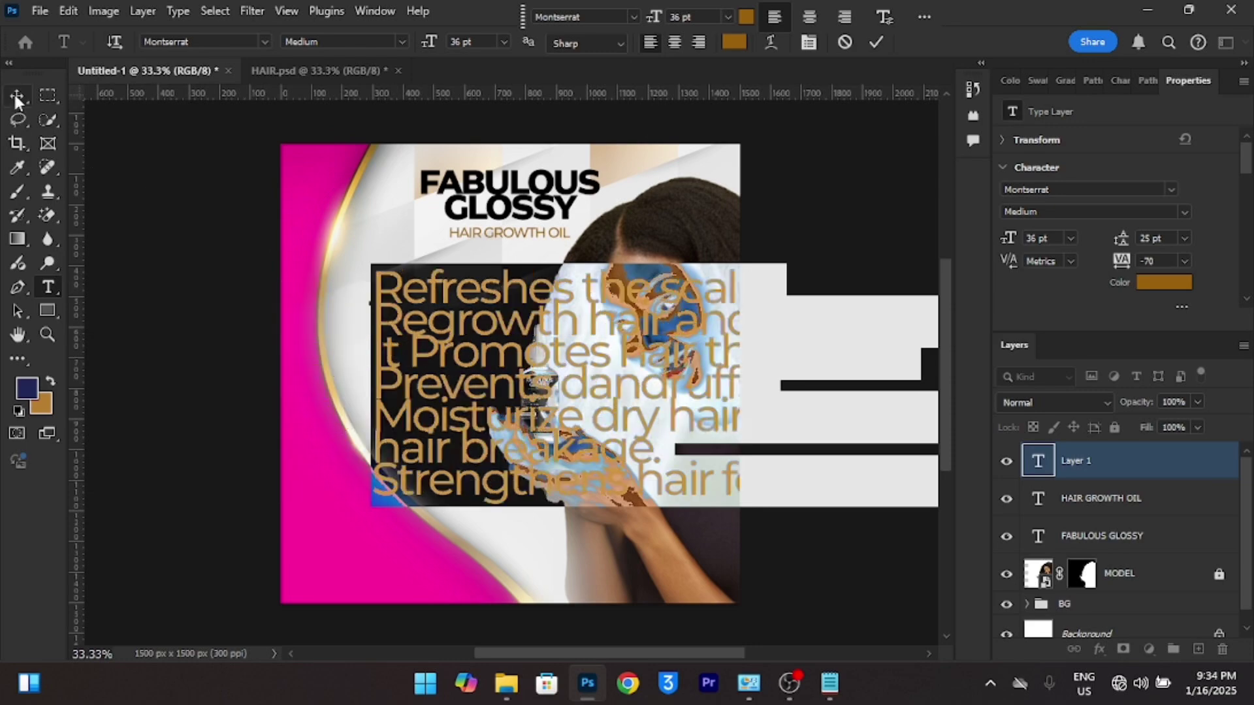
click(636, 15)
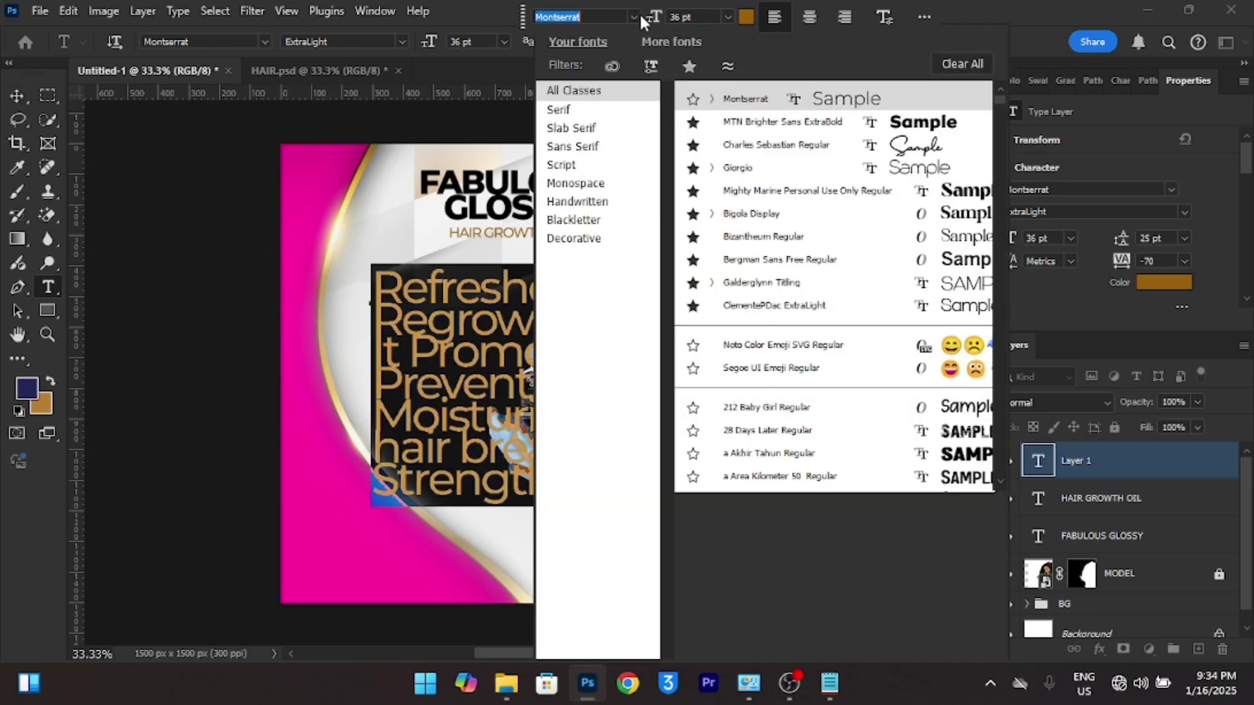
text(NEXA)
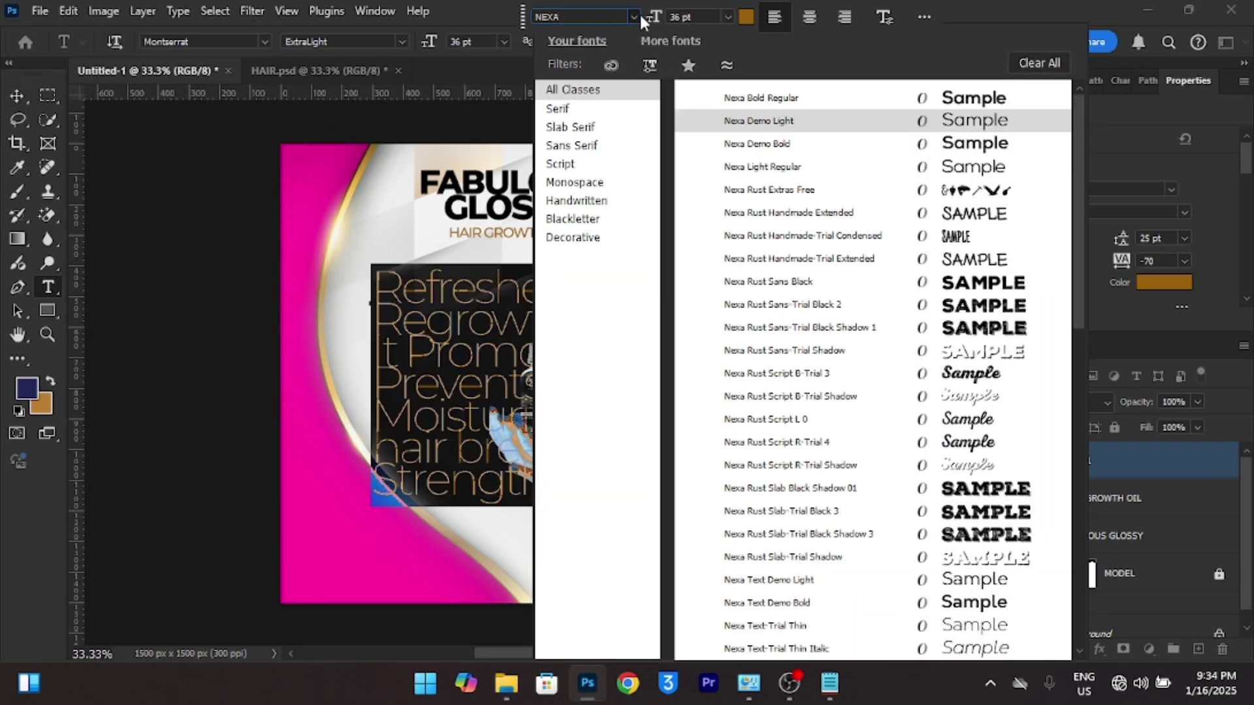
click(914, 97)
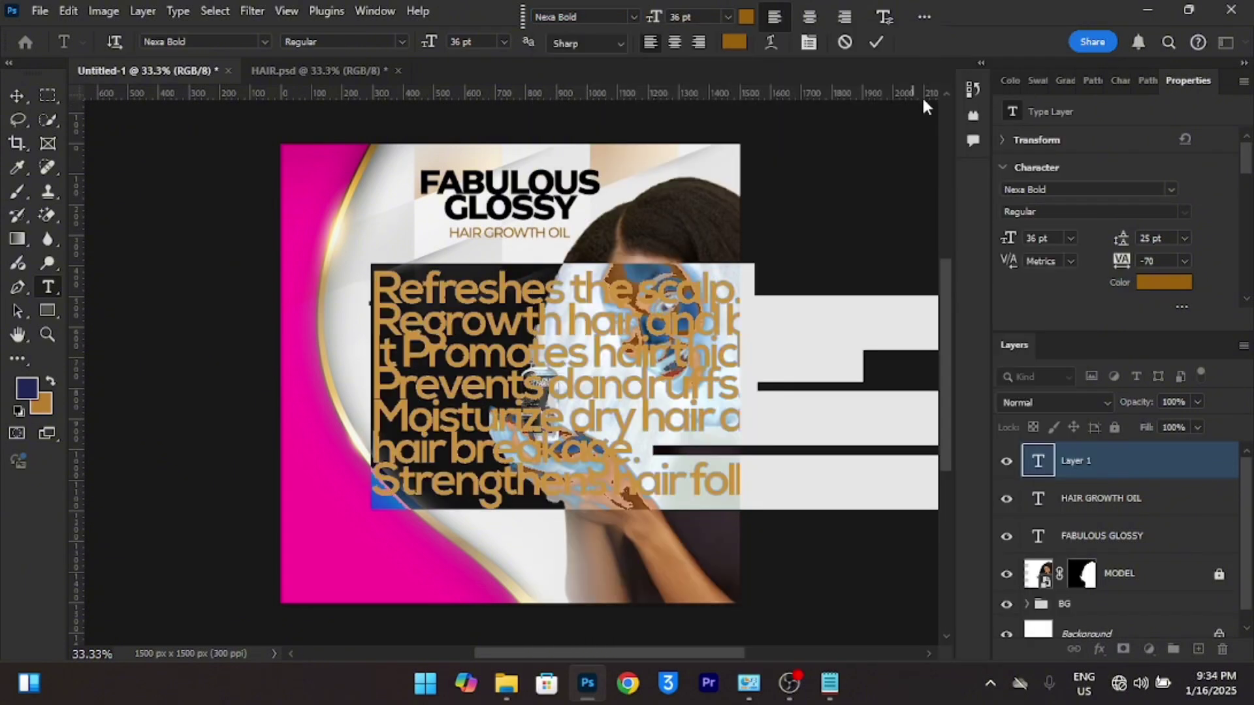
click(876, 42)
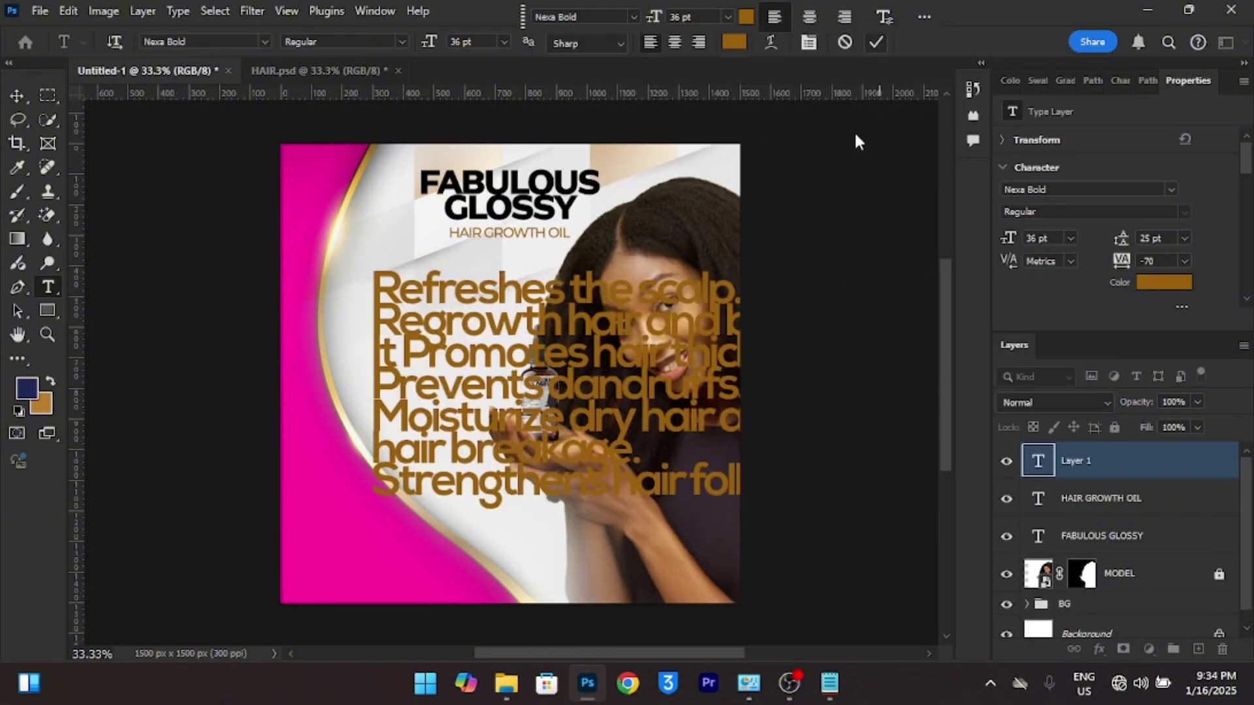
Scale the benefits text down to about 13.35 pt and move it below the HAIR GROWTH OIL line, beside the model's hair.
click(16, 97)
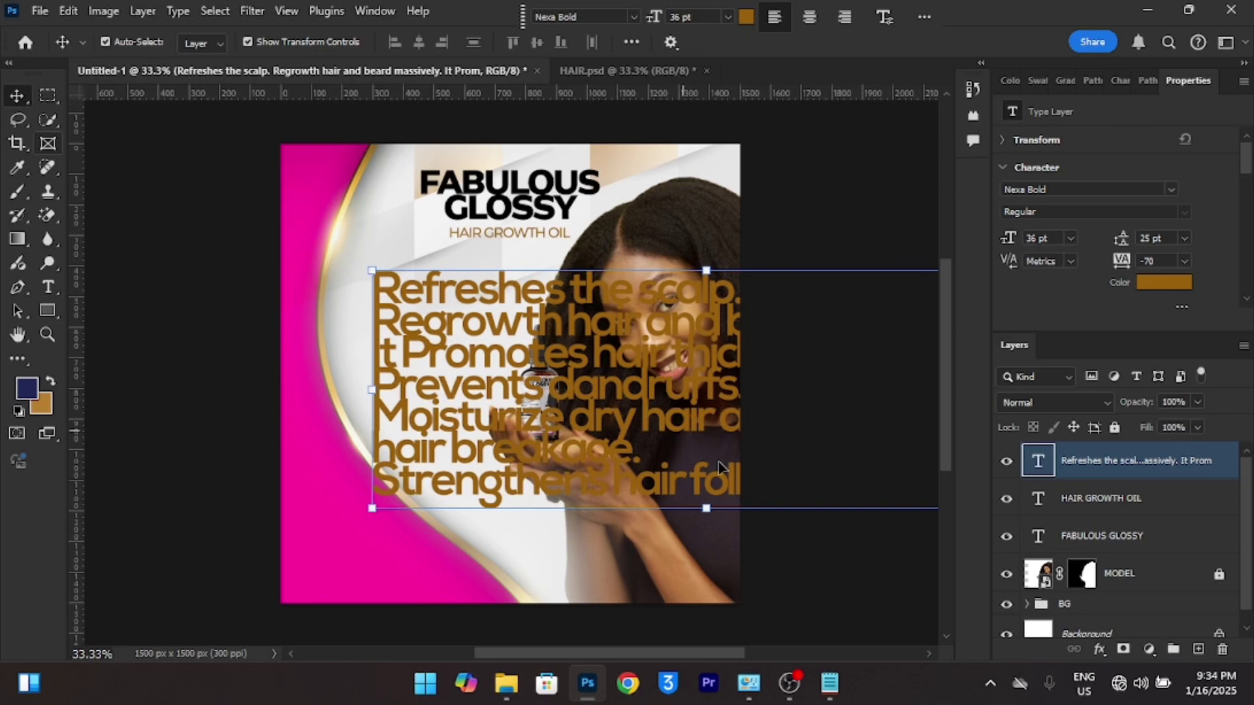
drag(372, 271, 579, 457)
drag(675, 413, 453, 339)
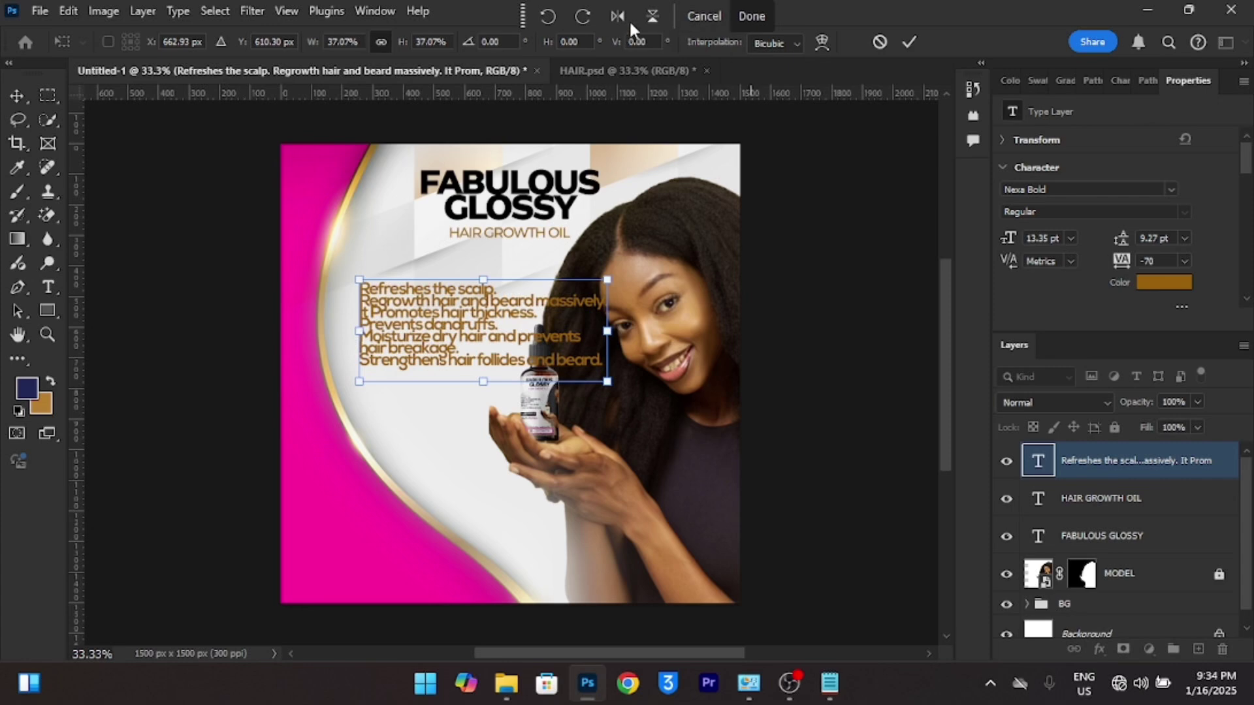
click(751, 16)
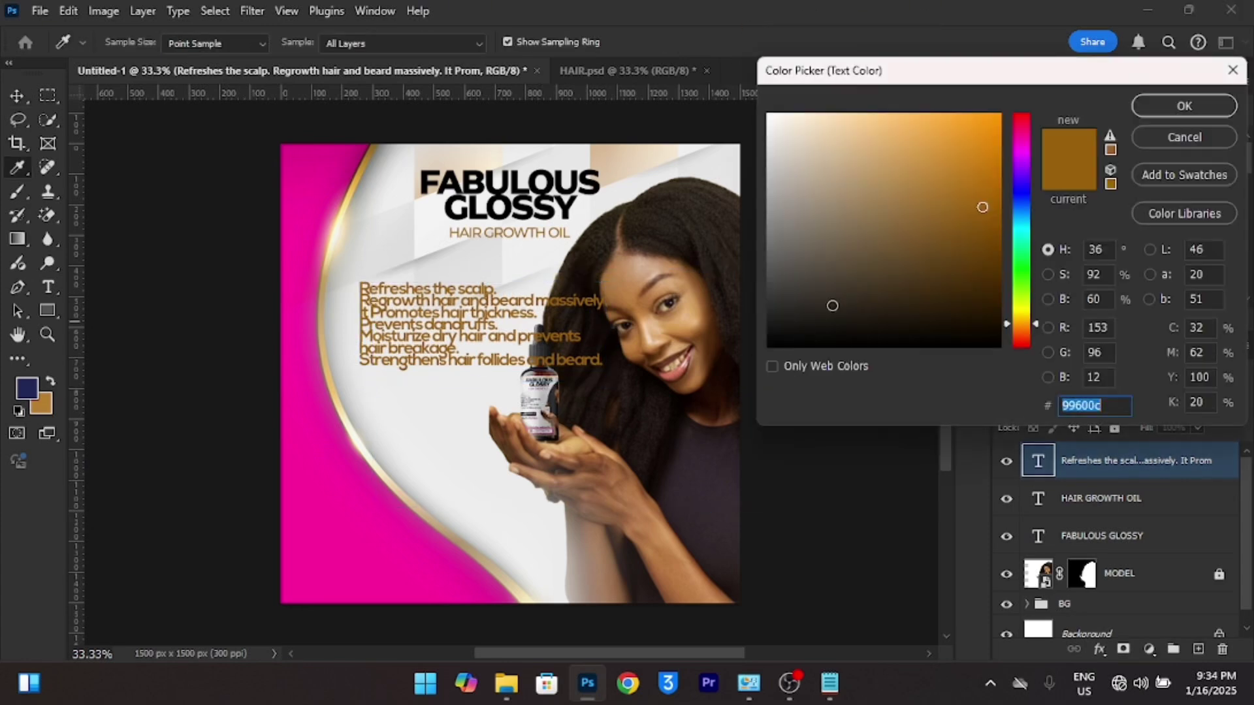
Colour the benefits text black (000000) and set its leading to 13 pt.
text(000000)
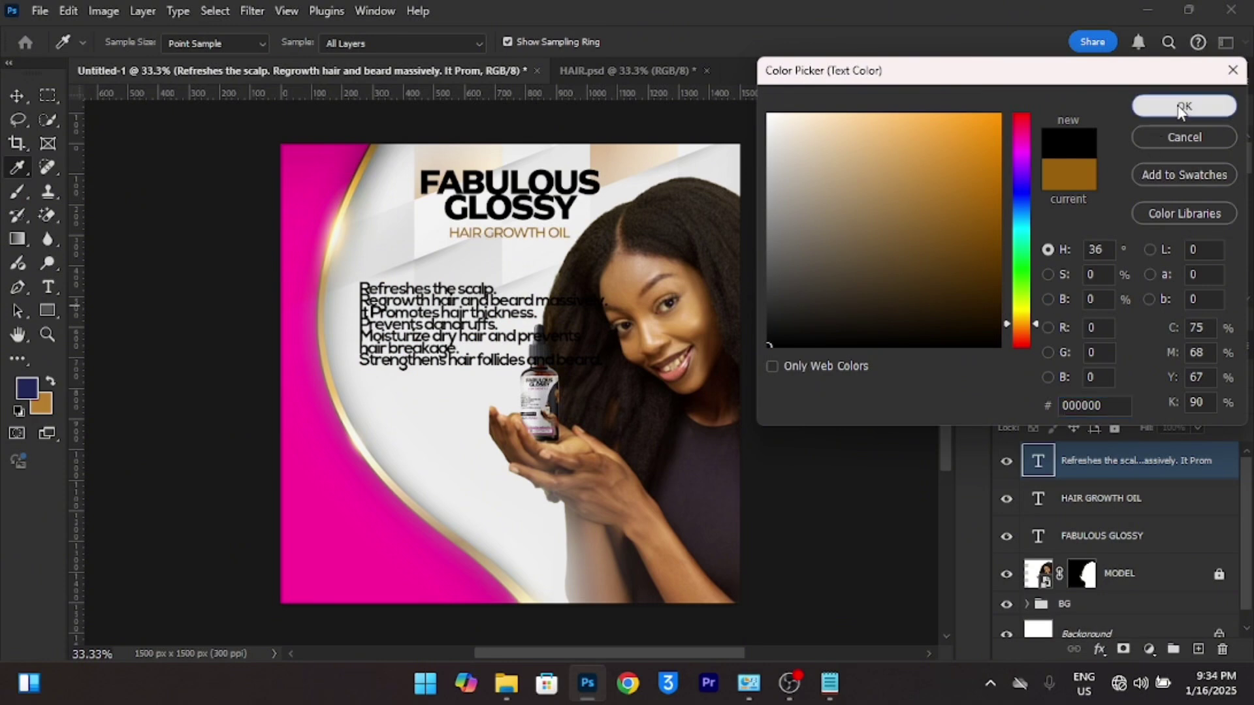
click(1185, 106)
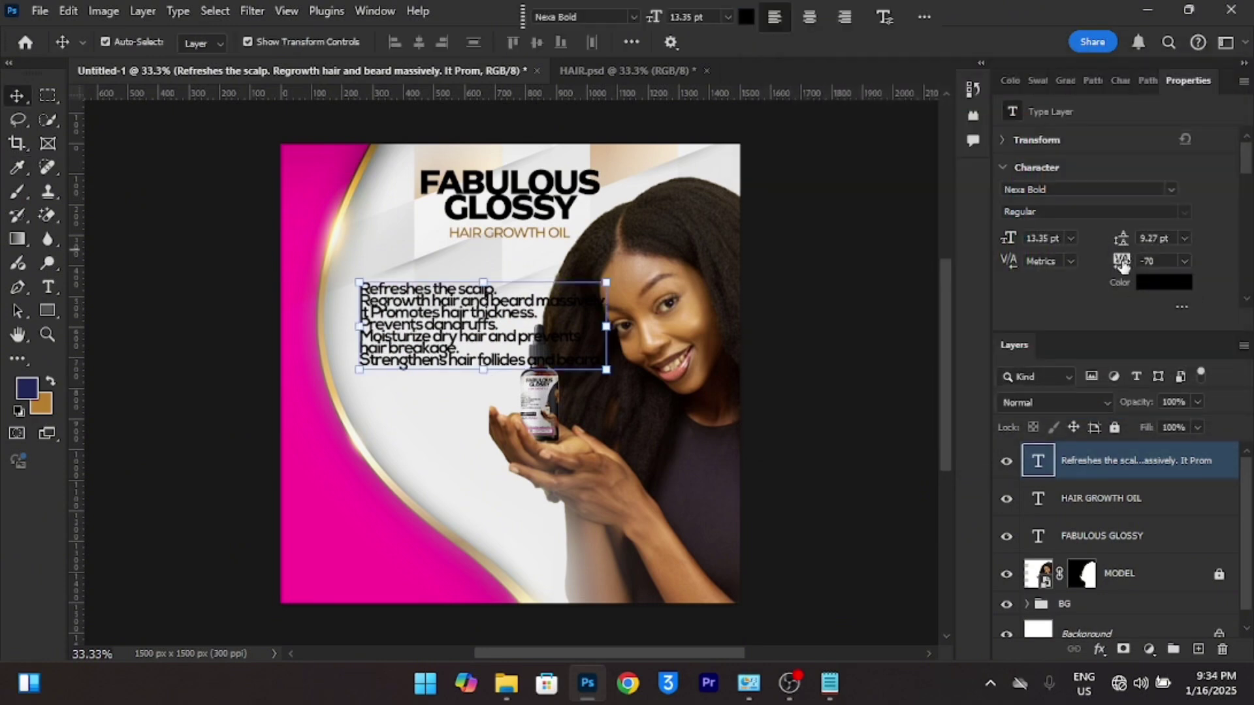
drag(1122, 243, 1116, 241)
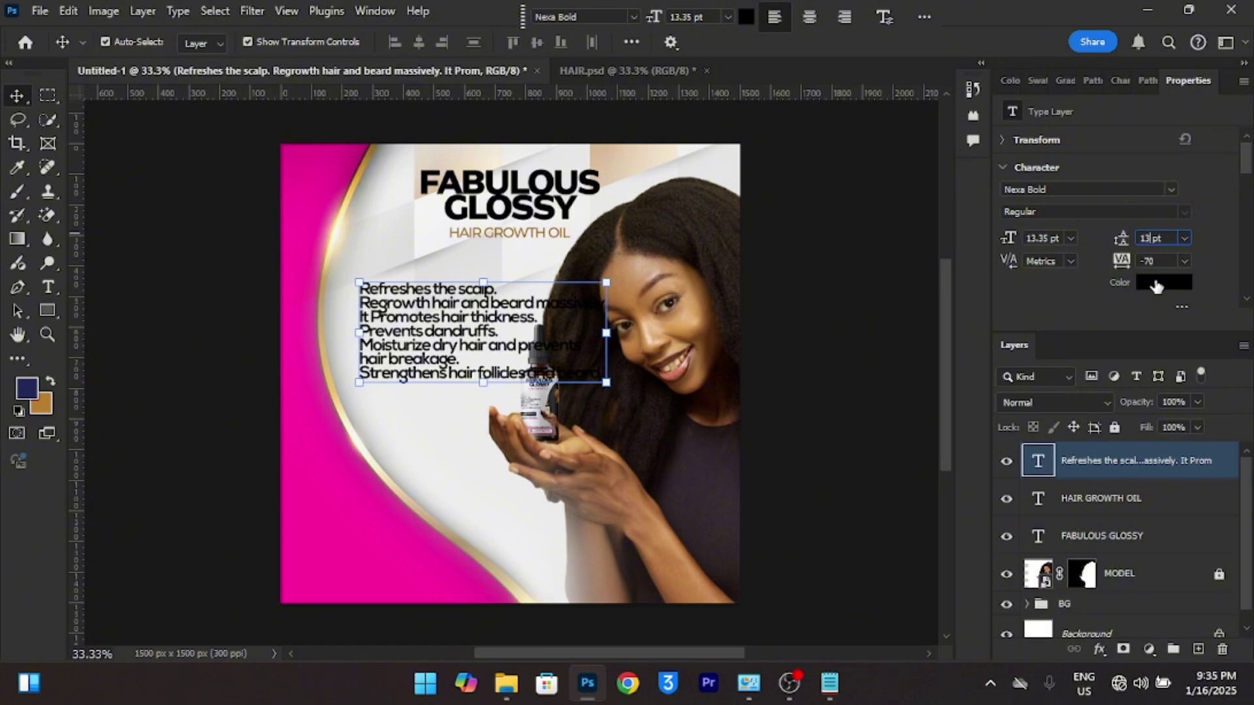
key(Return)
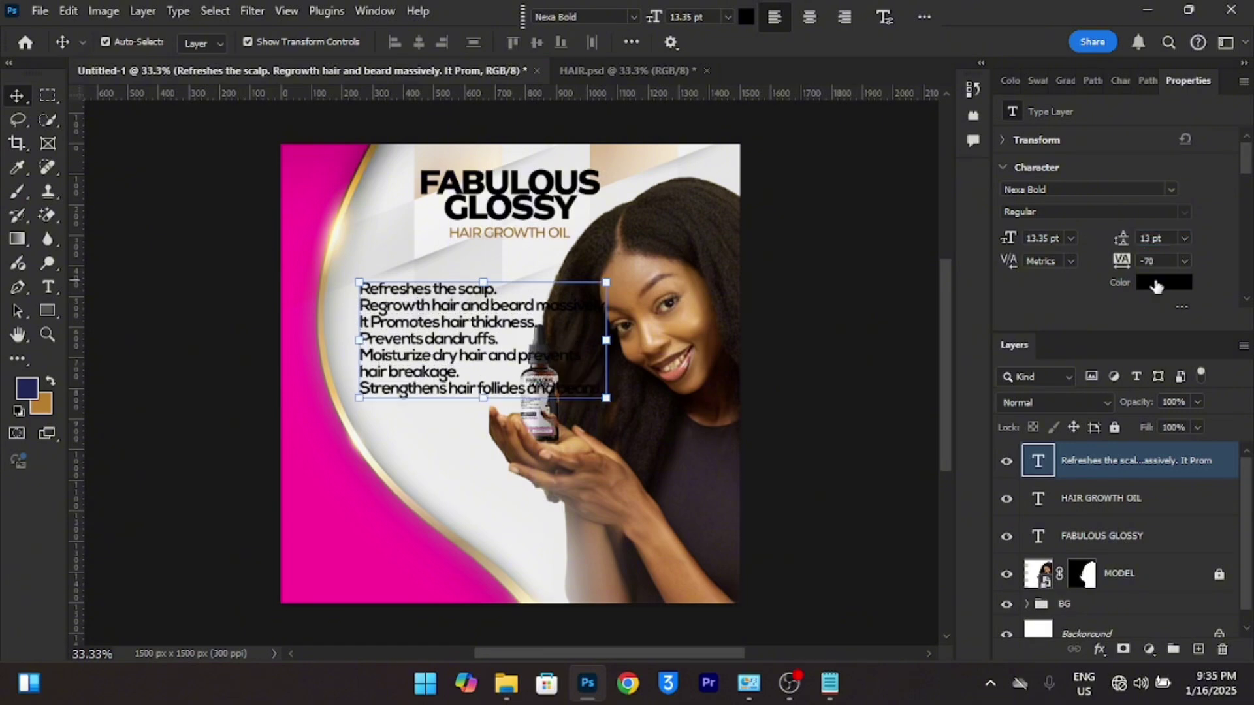
Change the benefits text's font to Nexa Demo Bold.
click(637, 19)
text(NE)
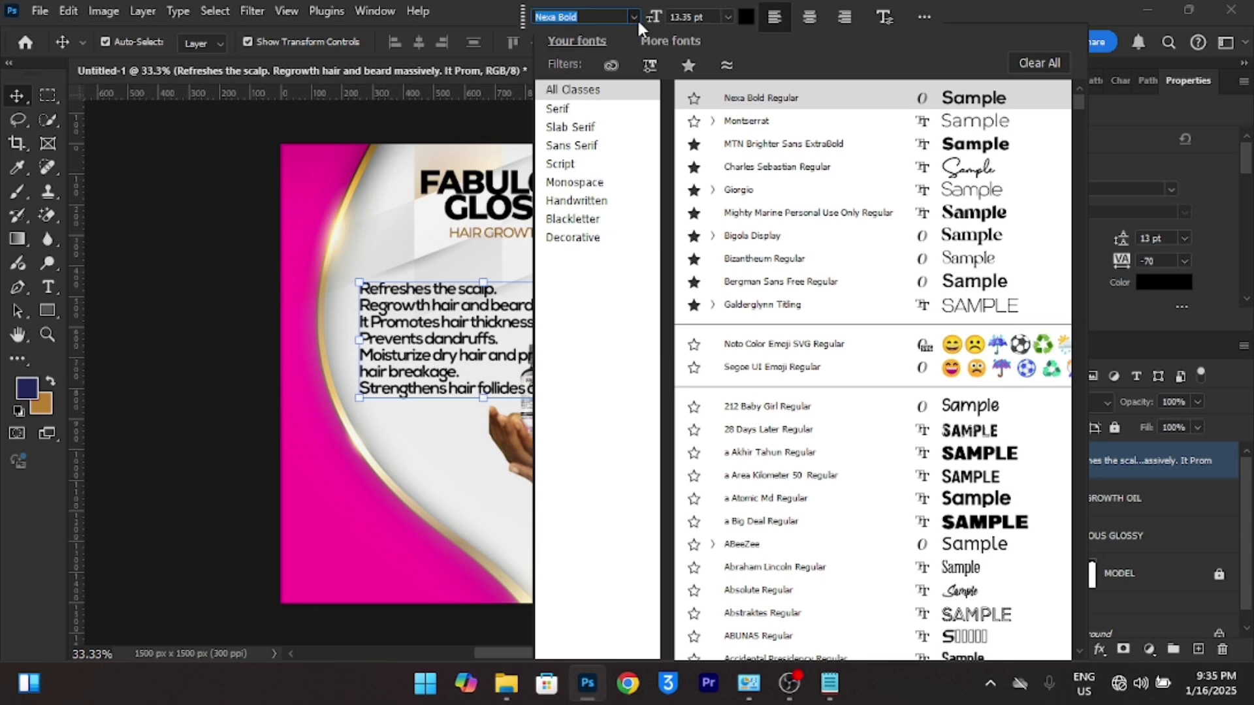
text(XA)
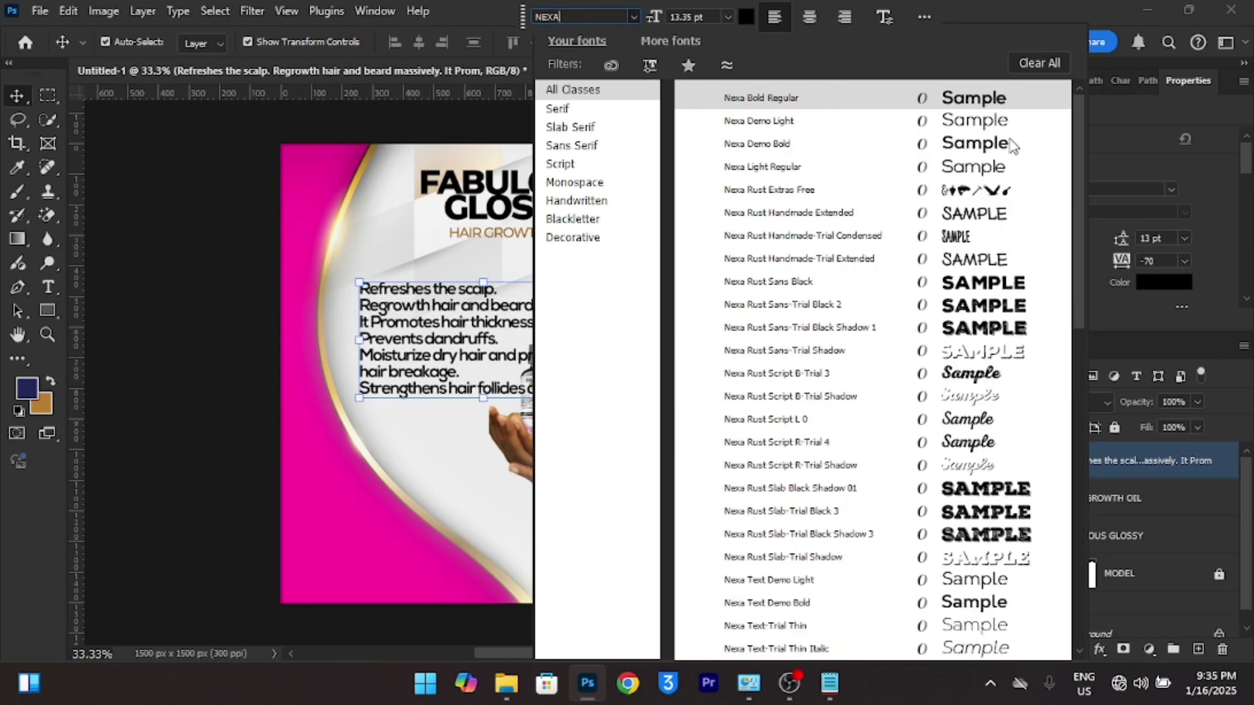
click(968, 150)
Narrow the benefits text and scale it down to about 9.97 pt so it fits between the pink curve and the bottle.
drag(614, 340, 570, 336)
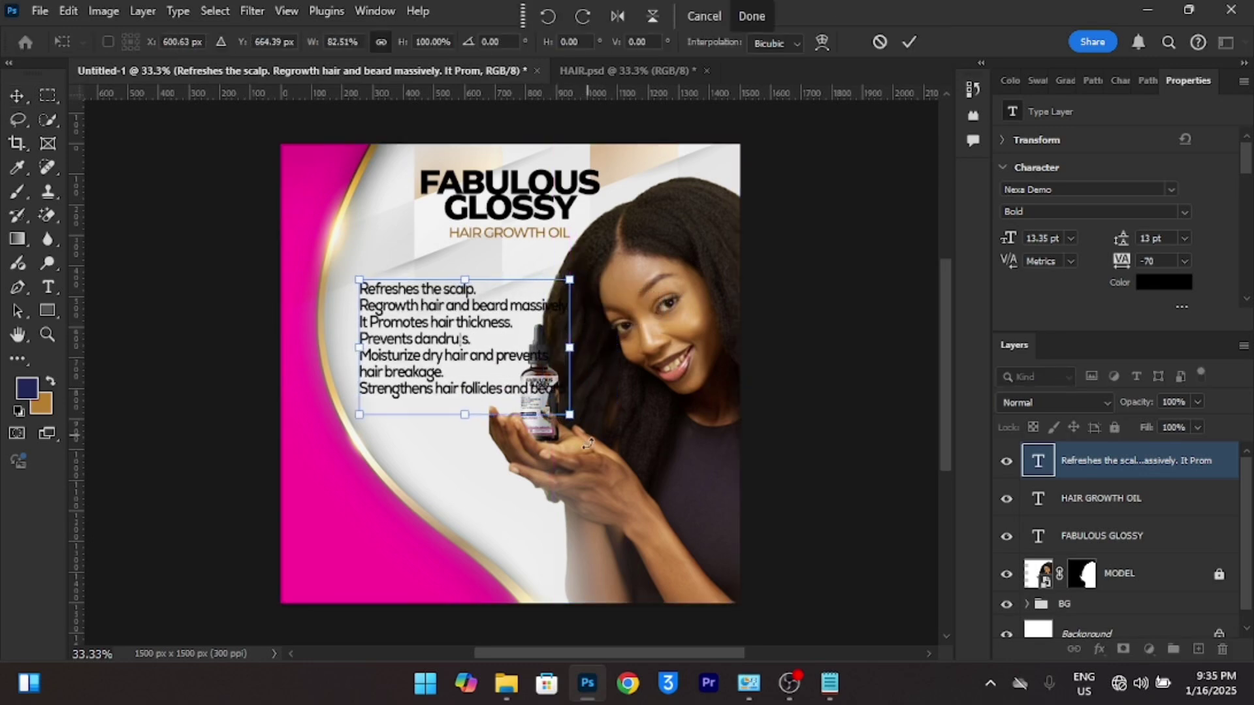
drag(572, 419, 516, 379)
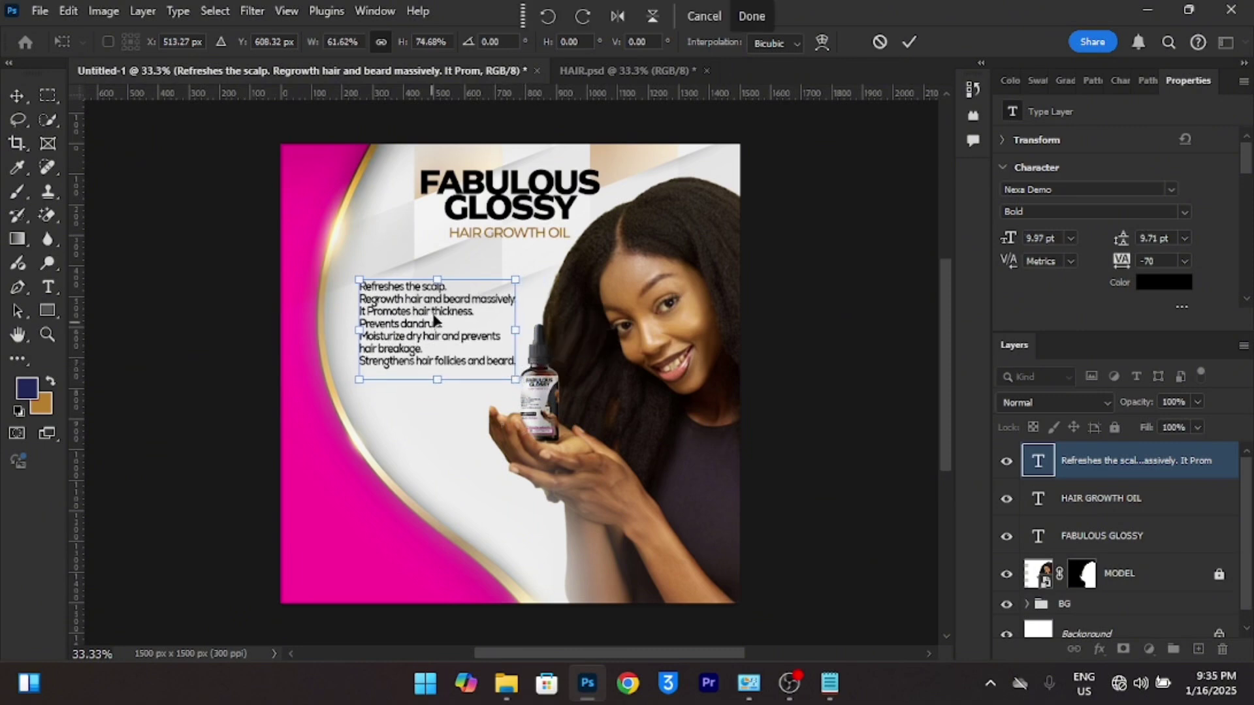
click(910, 44)
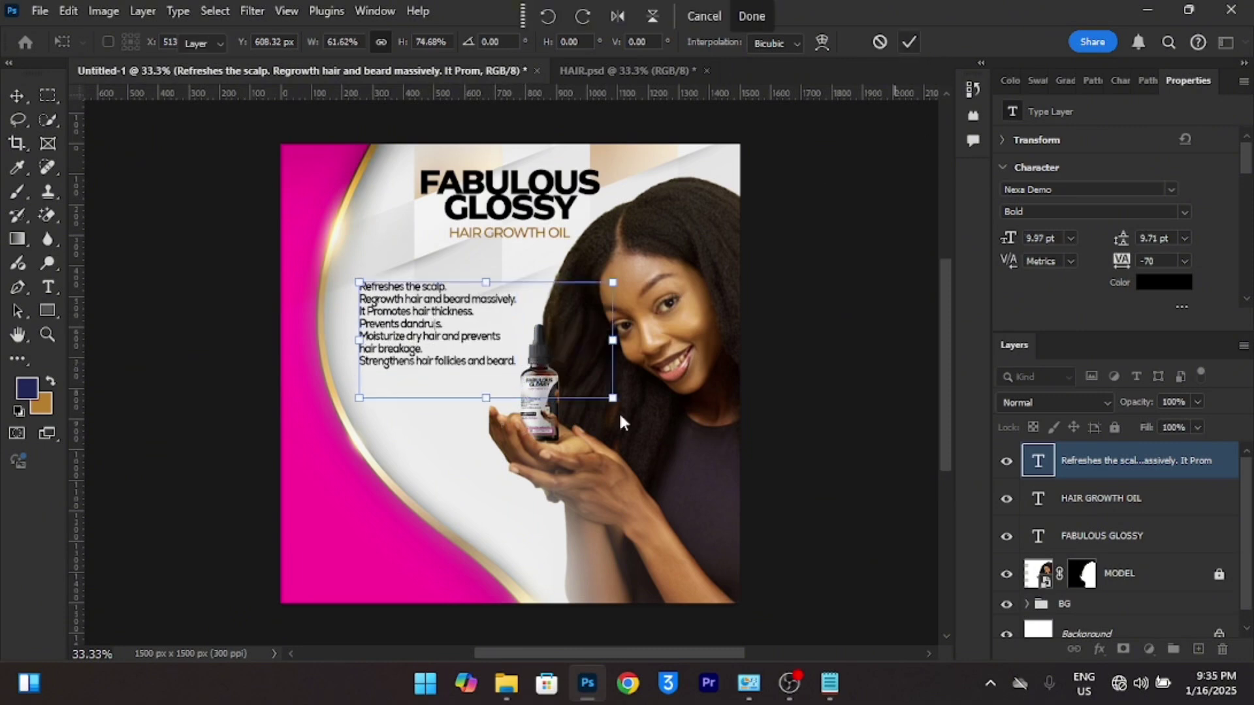
Set the benefits text's tracking to -20 and its font to Nexa Bold.
click(812, 336)
click(443, 365)
scroll(443, 366, up, 3)
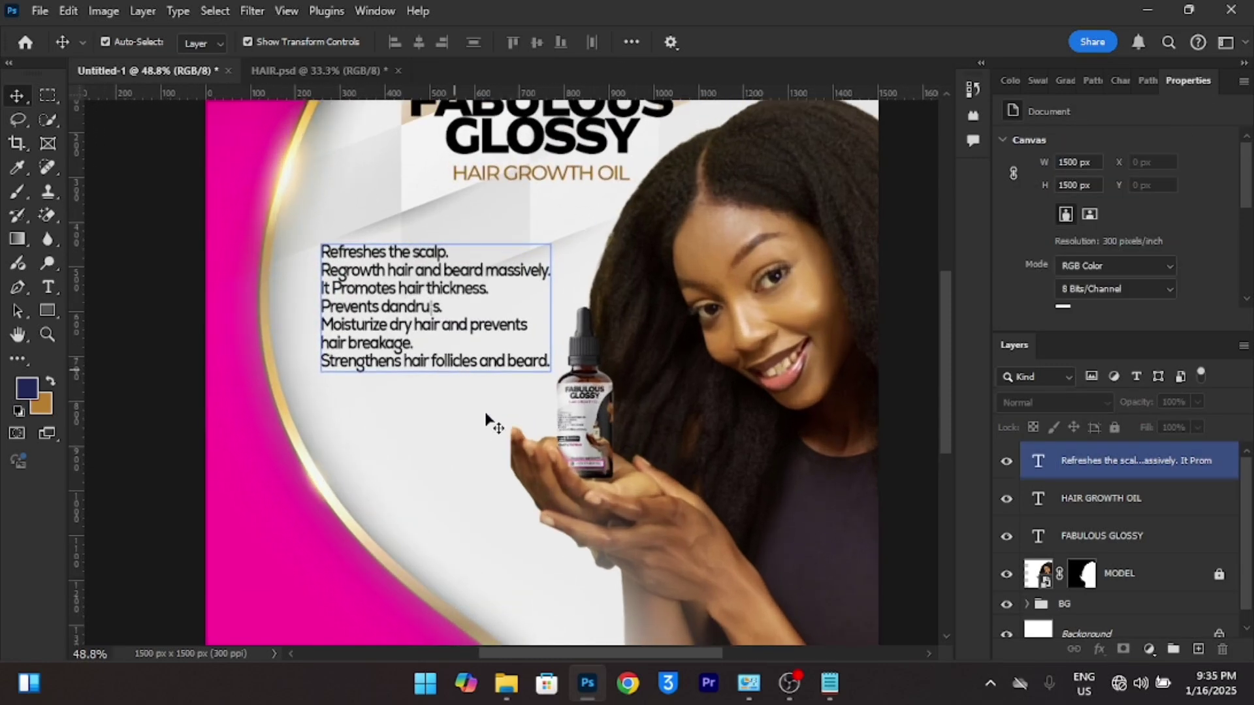
drag(1121, 239, 1132, 262)
click(467, 562)
click(403, 348)
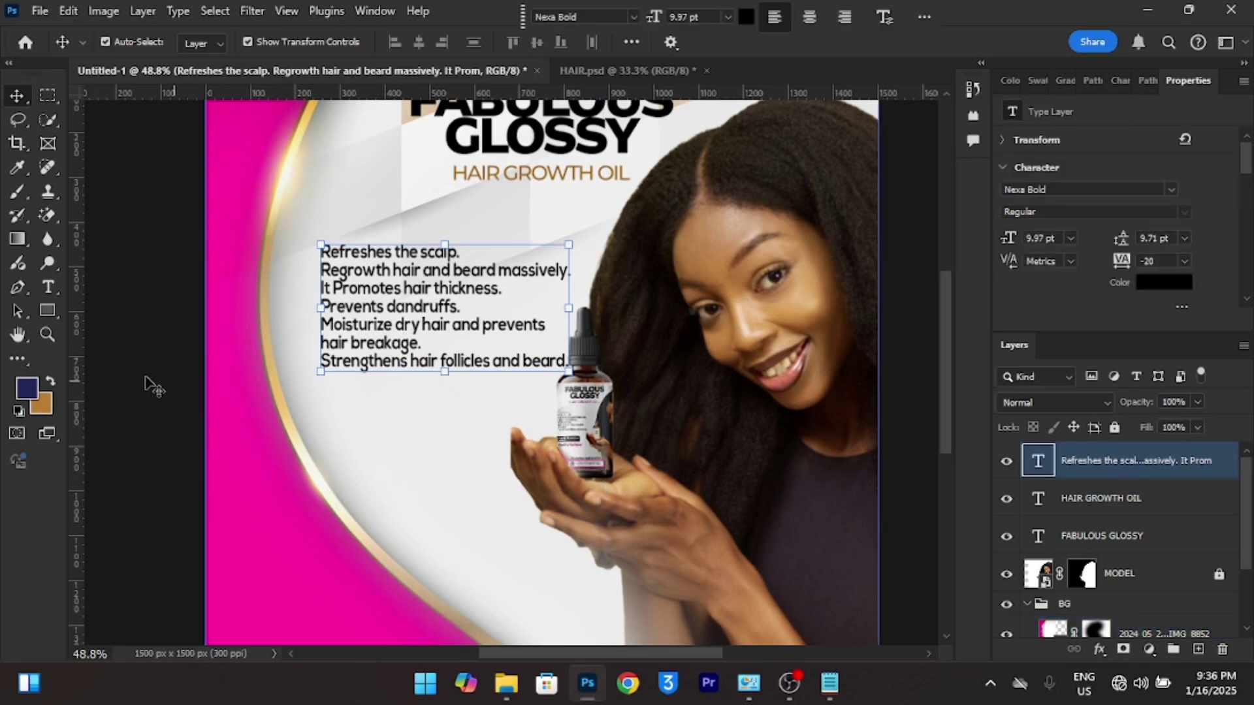
Draw a rectangle about 587 by 395 px around the benefits text.
click(52, 311)
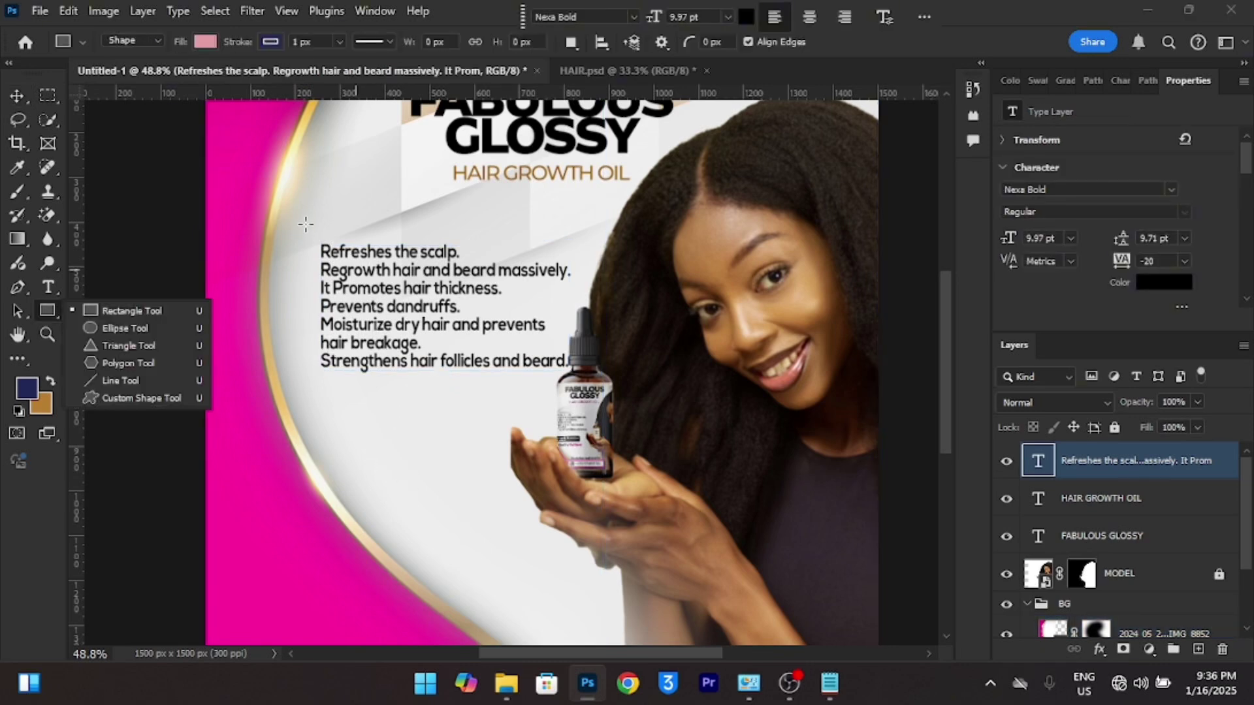
click(308, 221)
drag(307, 277, 575, 395)
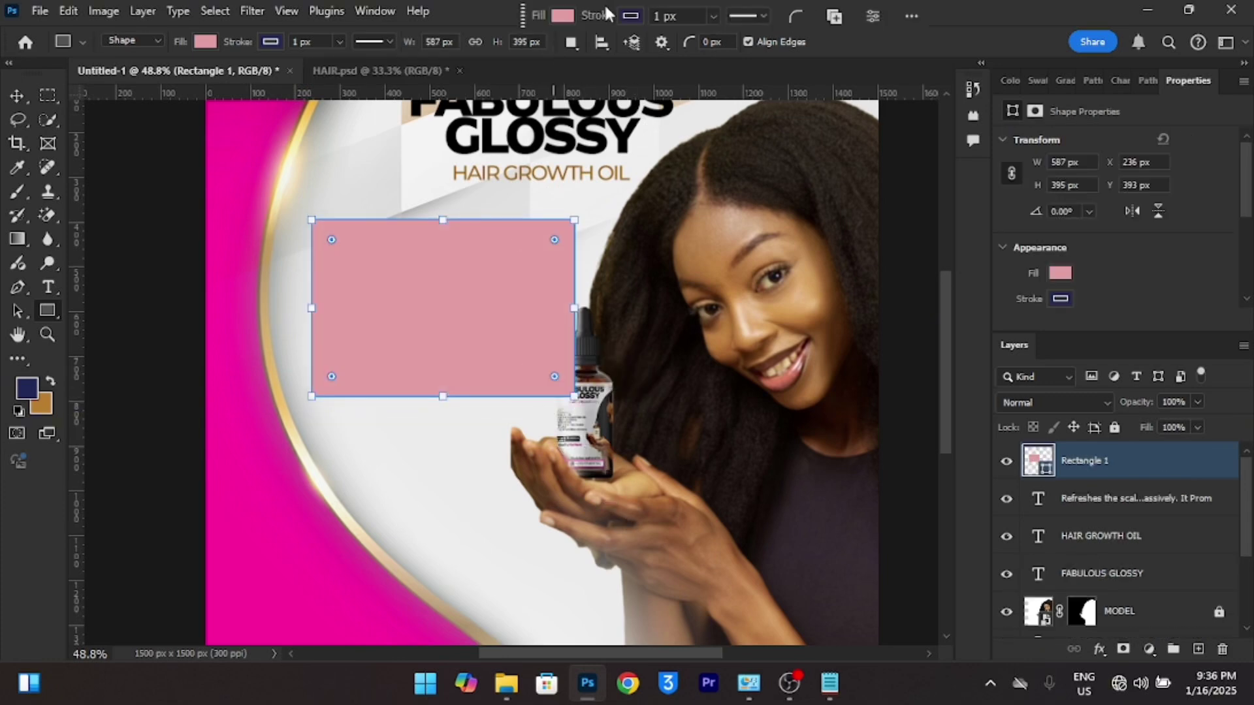
Give the rectangle around the benefits text no fill and a black 3 px stroke.
click(631, 16)
click(540, 113)
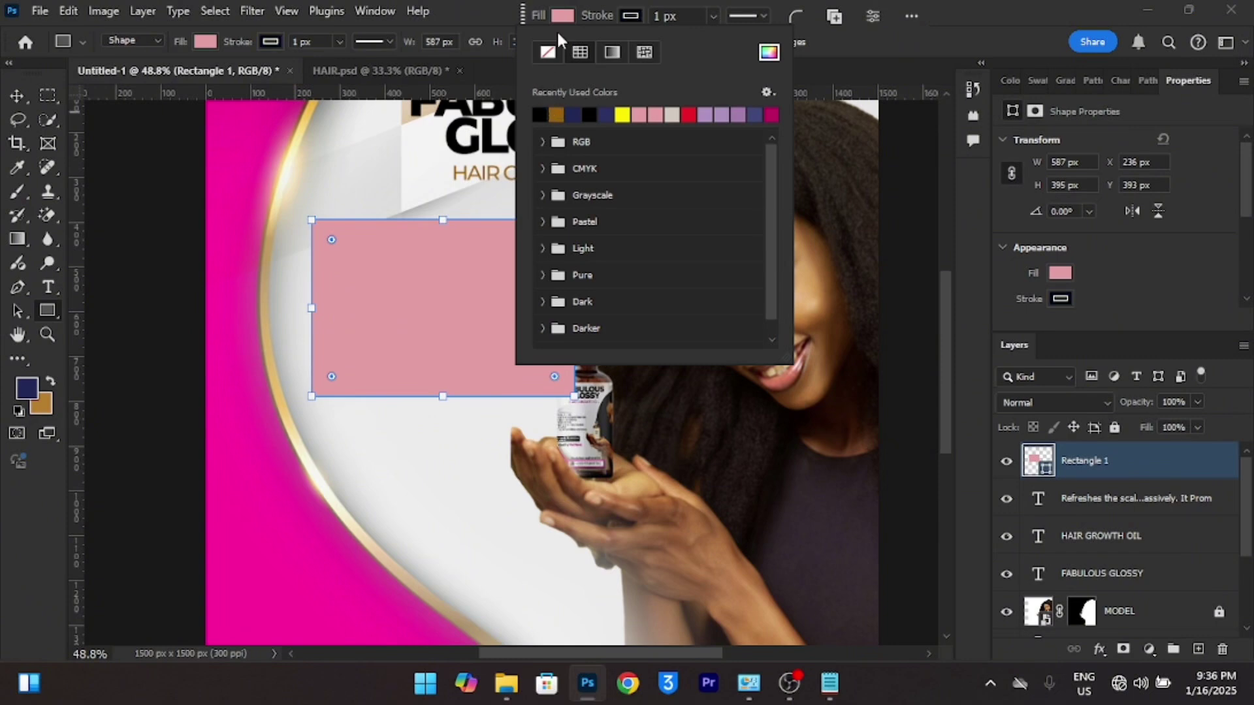
click(562, 14)
click(562, 14)
click(552, 52)
click(629, 18)
click(629, 18)
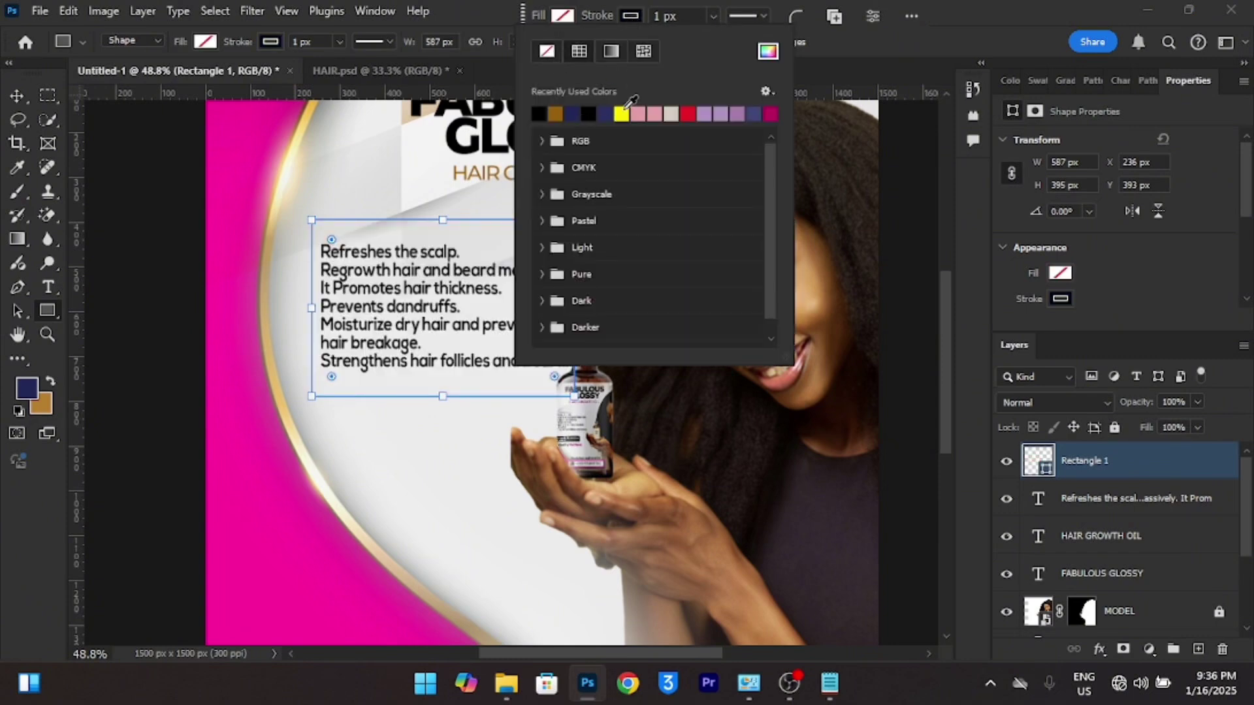
double_click(662, 16)
text(3)
key(Return)
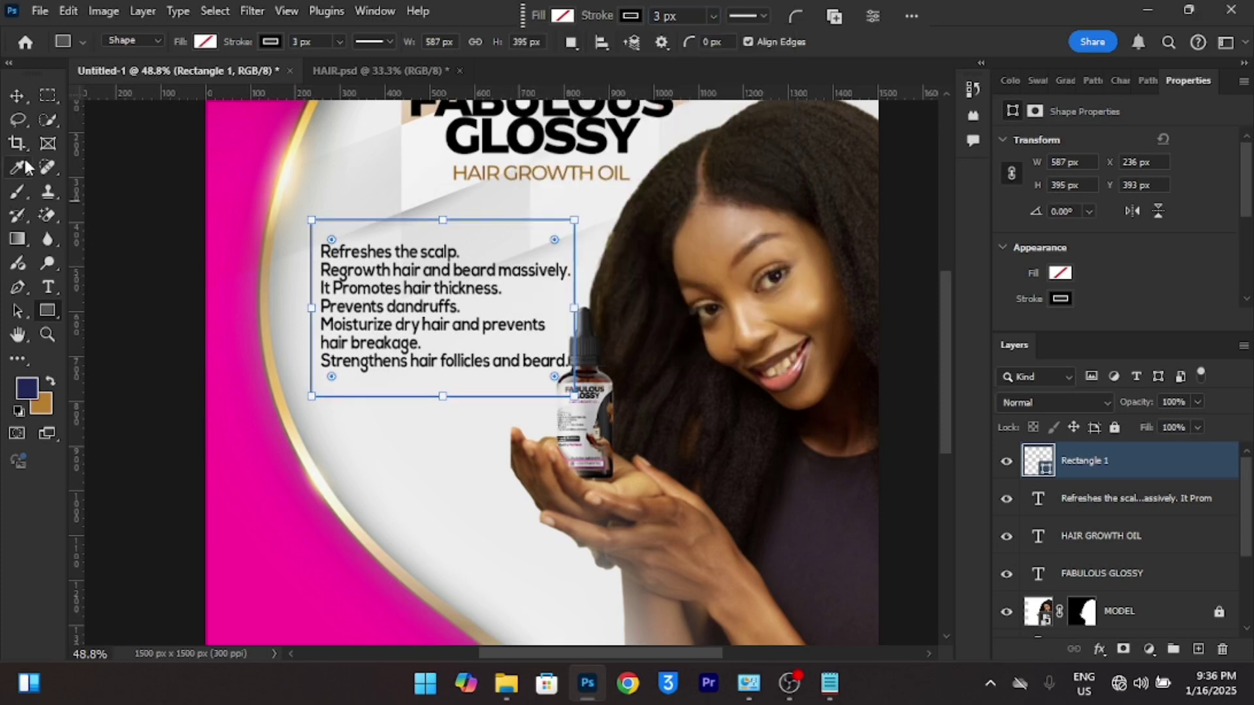
Add a layer mask to the rectangle around the benefits text.
click(17, 95)
click(407, 457)
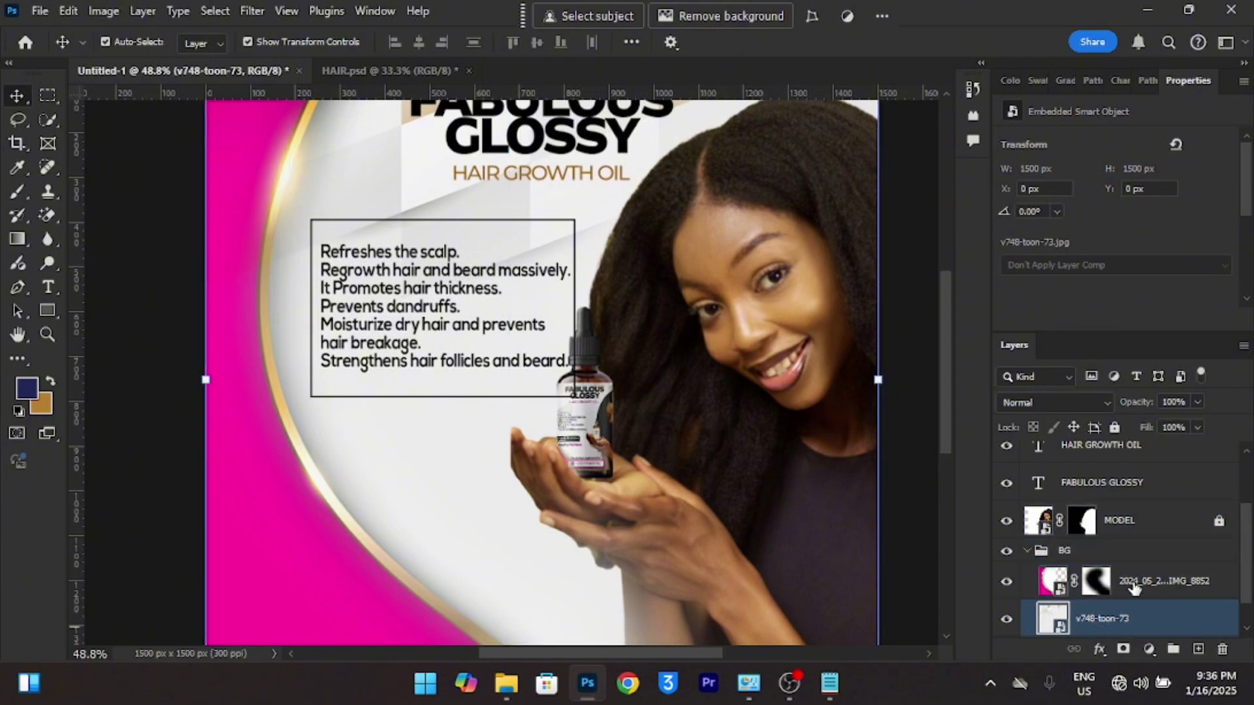
scroll(1124, 562, up, 3)
click(1118, 470)
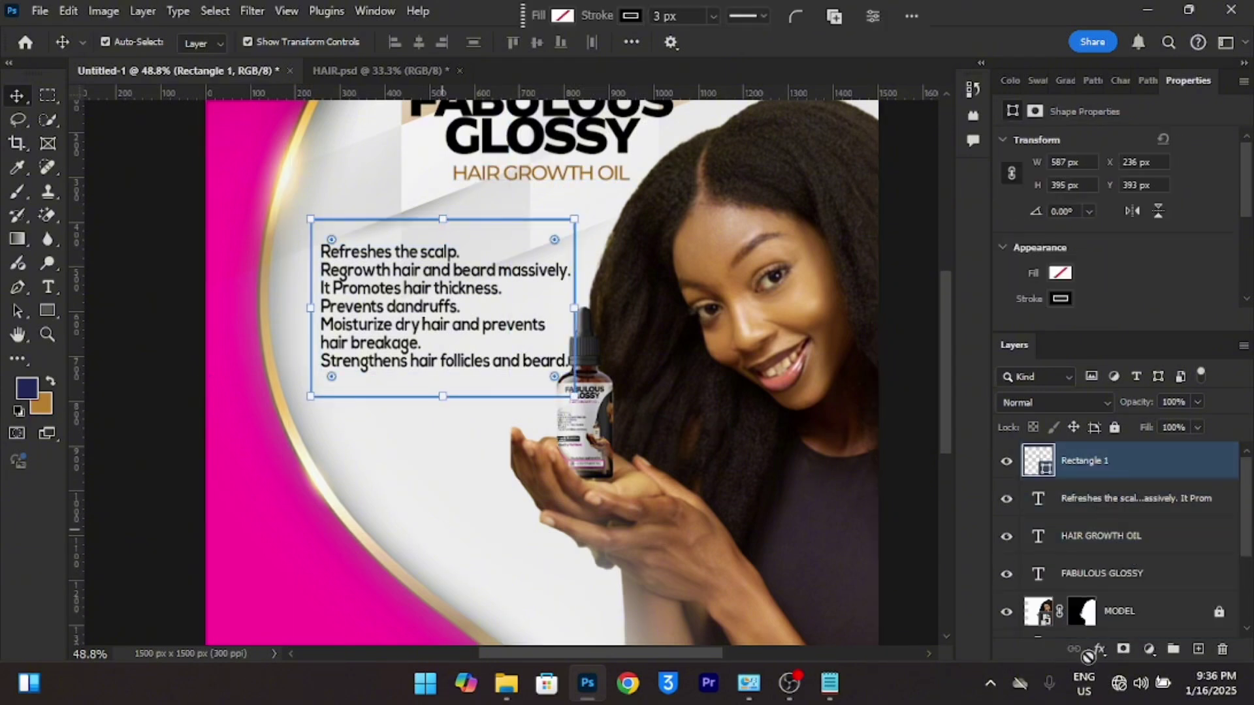
click(1123, 650)
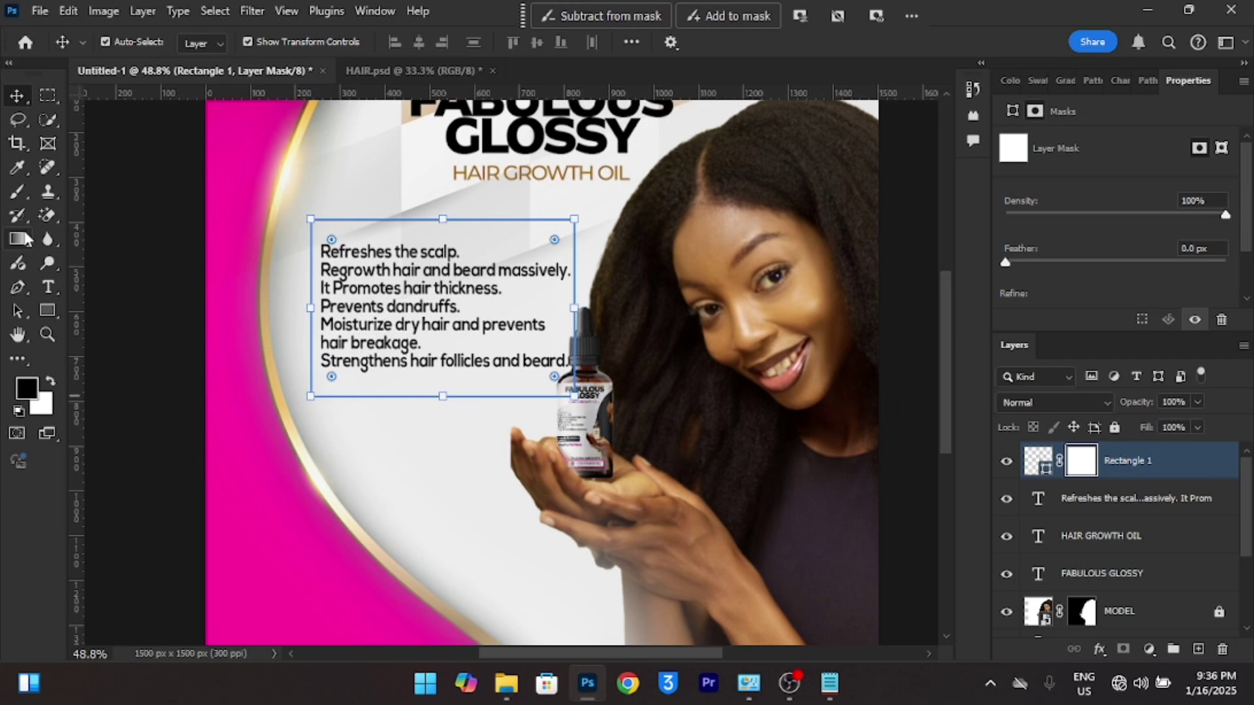
Paint black on the frame's mask with a soft 250 px brush to fade its edge beside the bottle and hair.
click(20, 196)
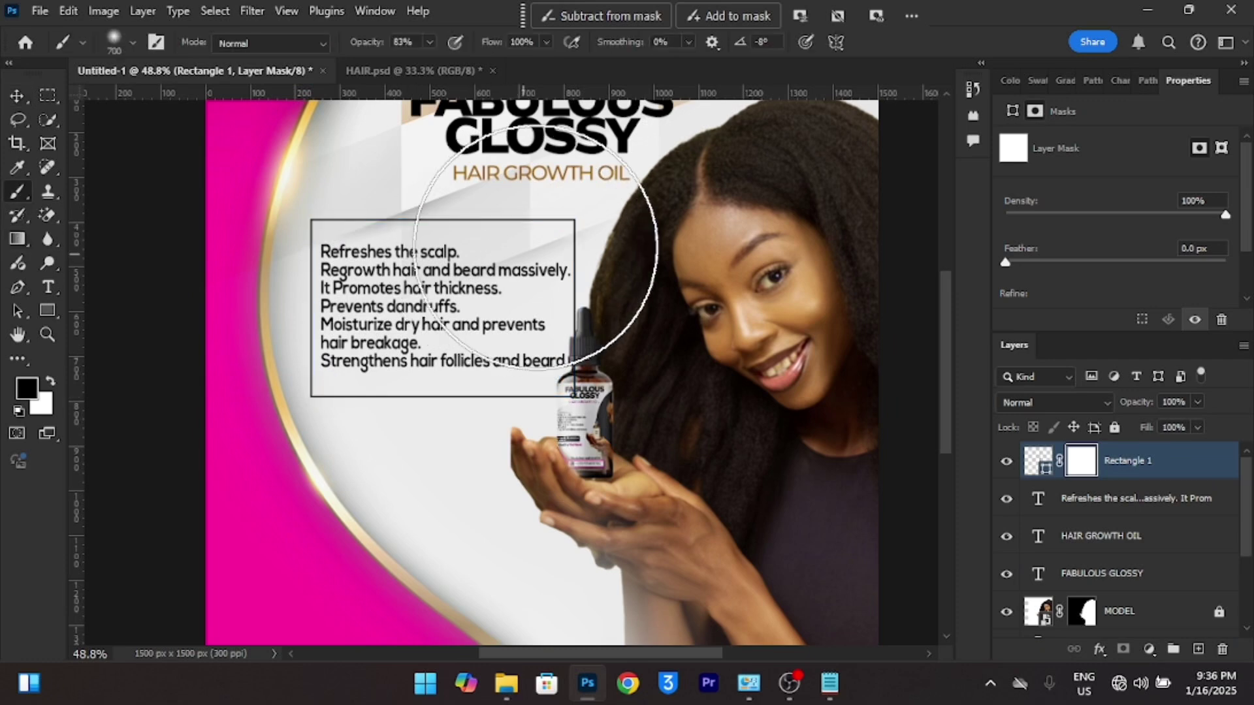
key(bracketleft)
key(bracketleft)
key(bracketleft)
key(bracketleft)
key(bracketleft)
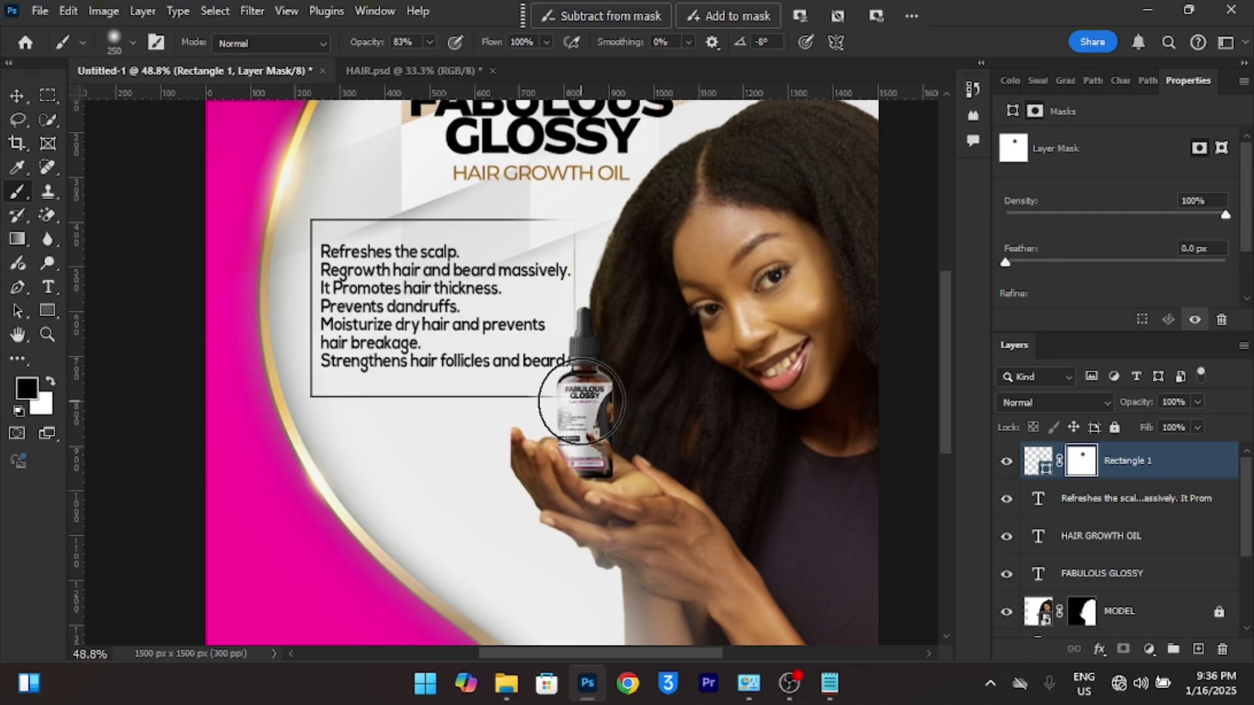
click(608, 307)
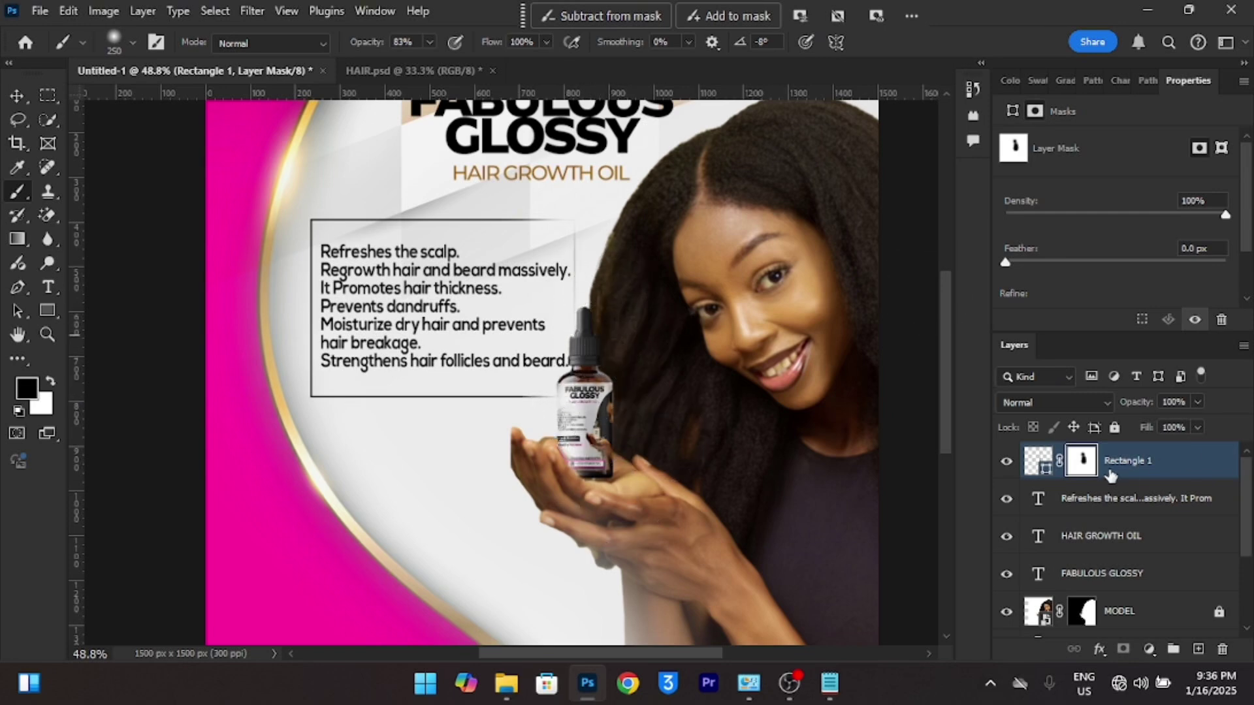
Round all corners of the frame around the benefits text.
click(1039, 461)
scroll(1109, 274, down, 3)
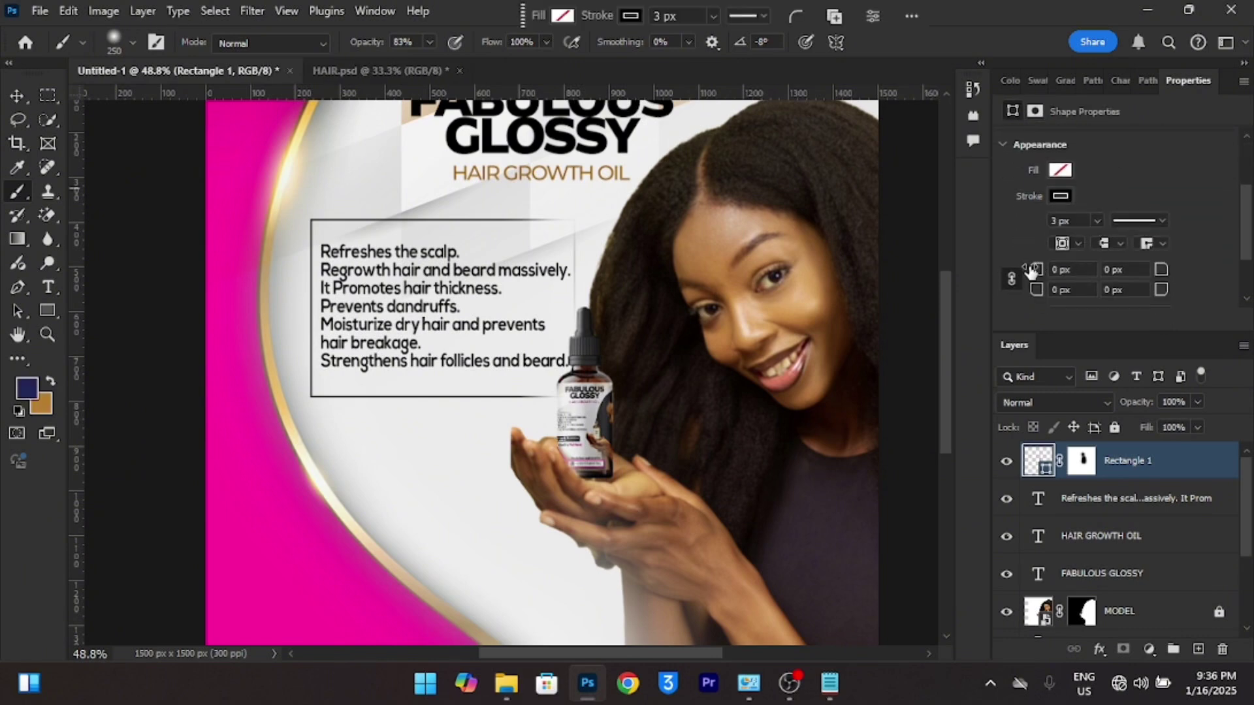
drag(1032, 271, 1038, 279)
drag(1032, 273, 1040, 278)
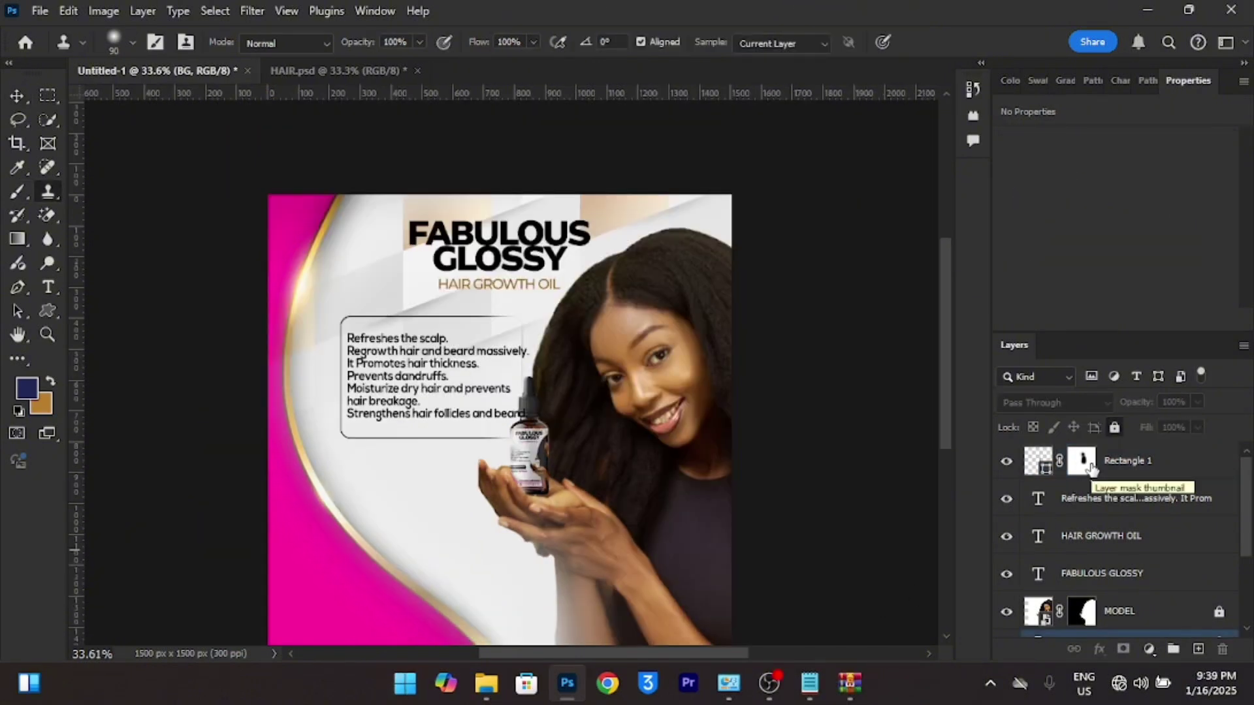
Brush black on the frame's mask to hide the rest of its vertical edge beside the model's hair.
click(1091, 468)
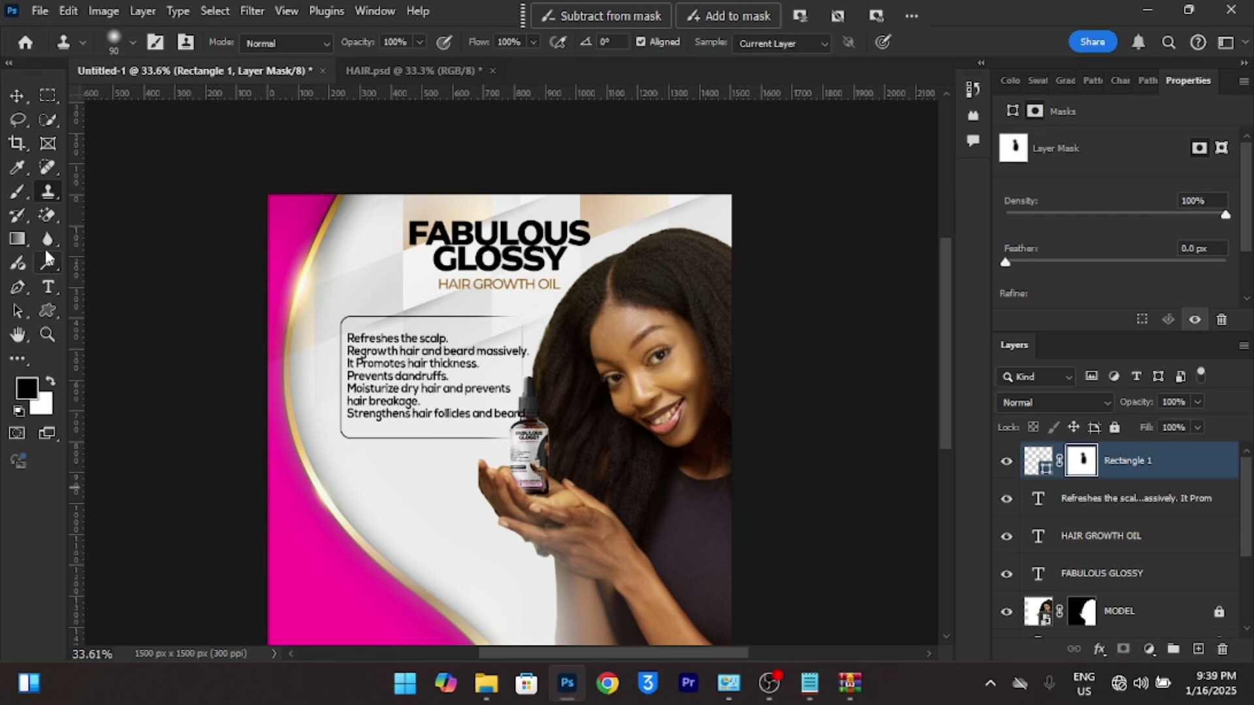
click(17, 192)
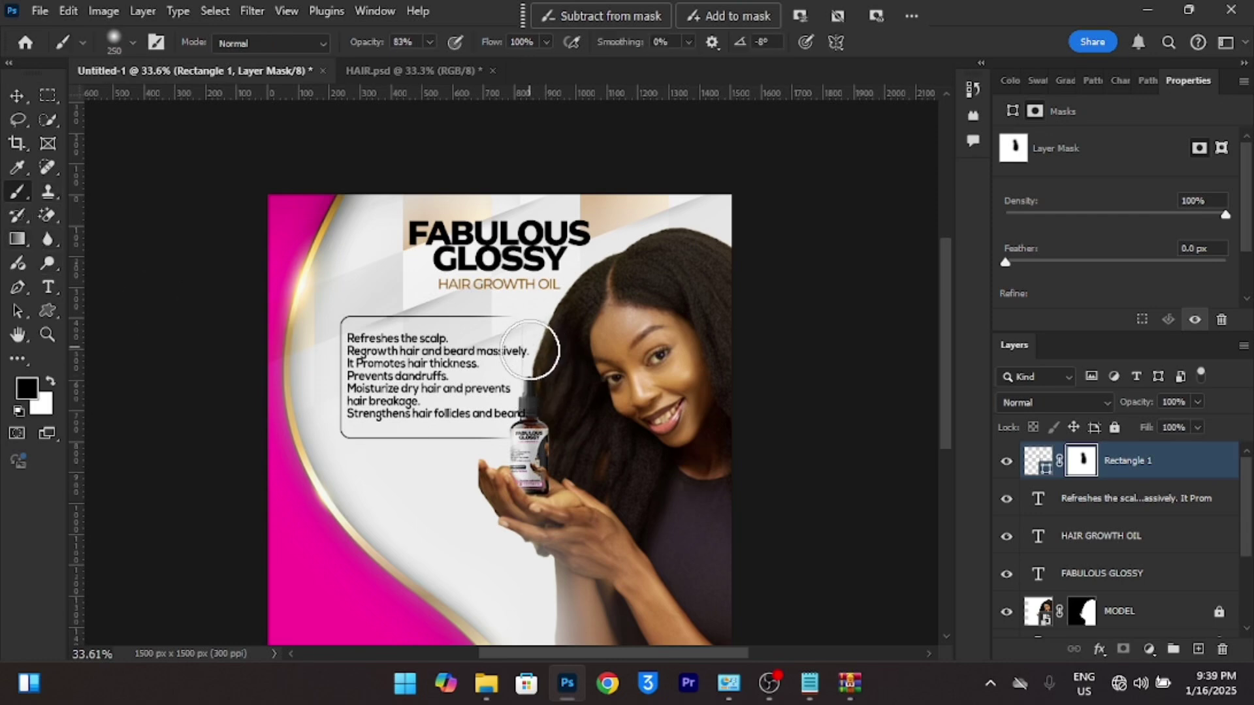
Shift the frame and the benefits text slightly left, away from the model and bottle.
click(17, 96)
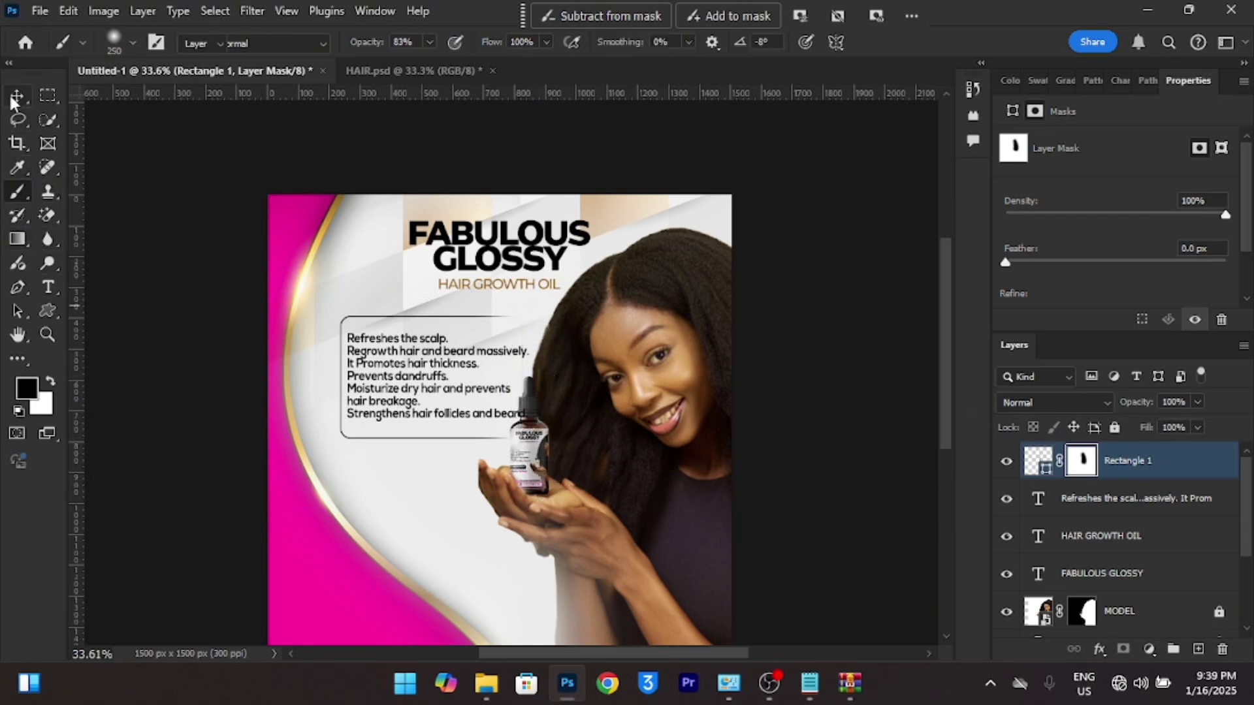
ctrl+click(1070, 500)
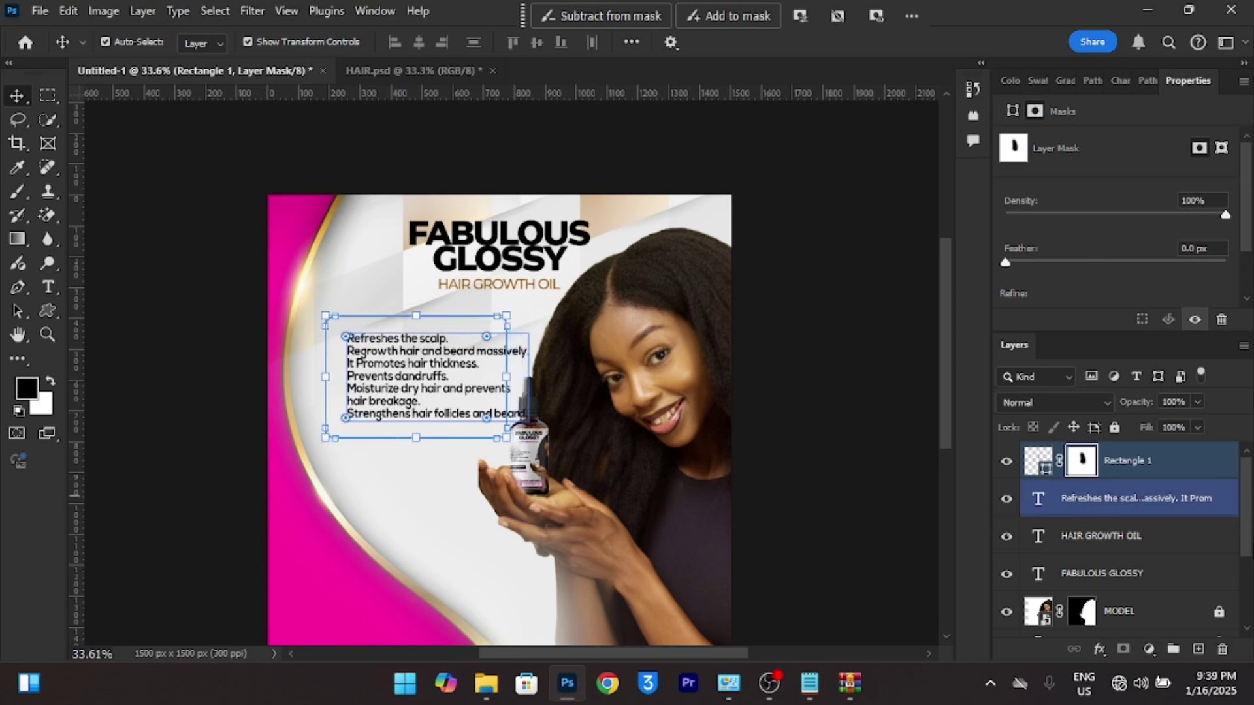
ctrl+click(1070, 501)
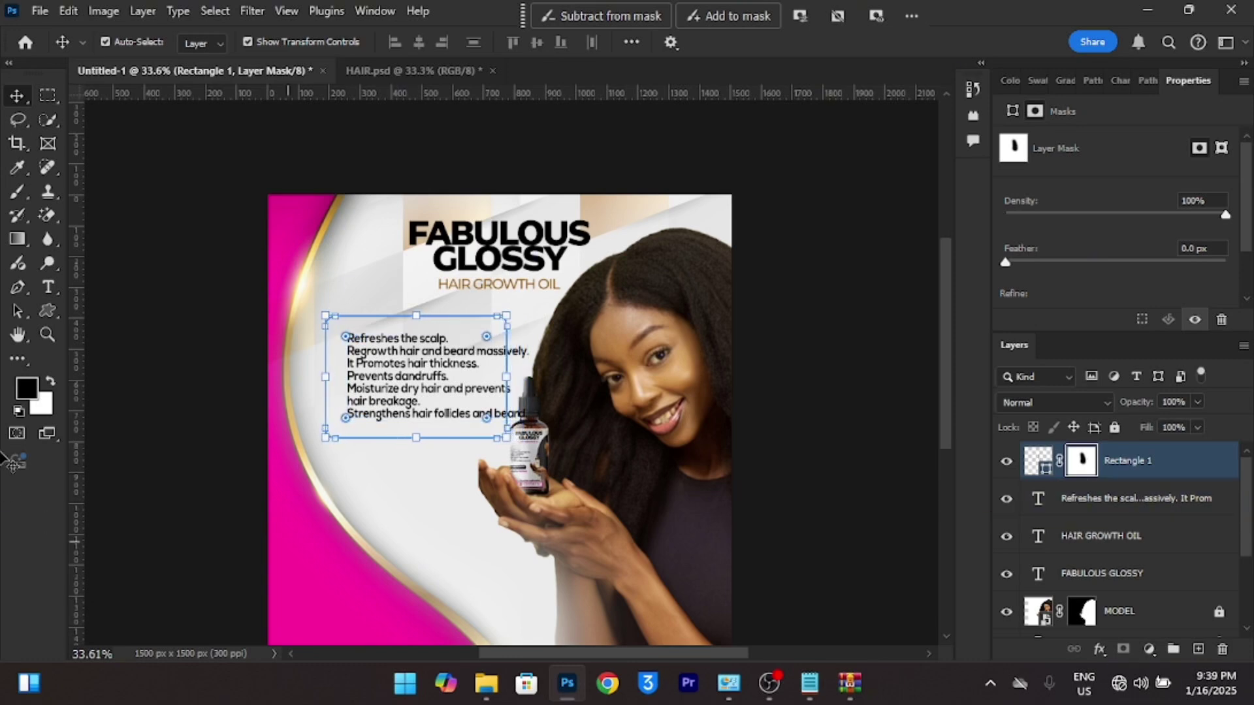
click(399, 375)
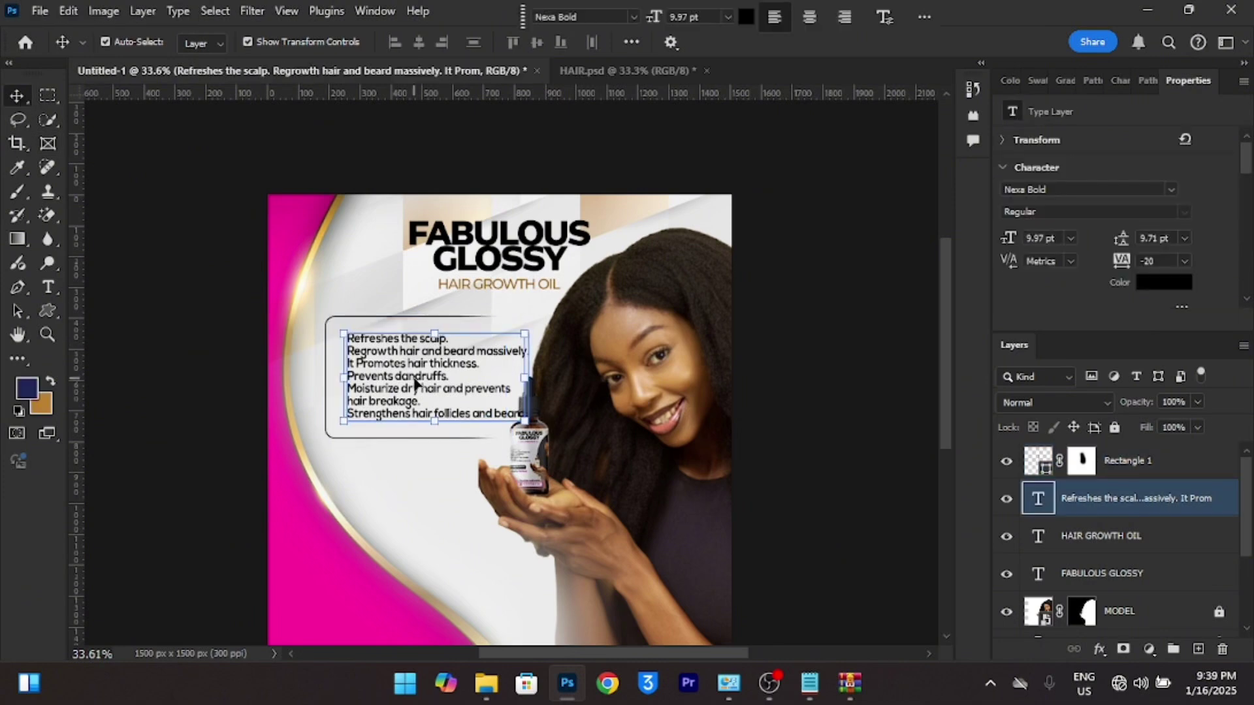
key(shift+Left)
key(shift+Left)
key(shift+Left)
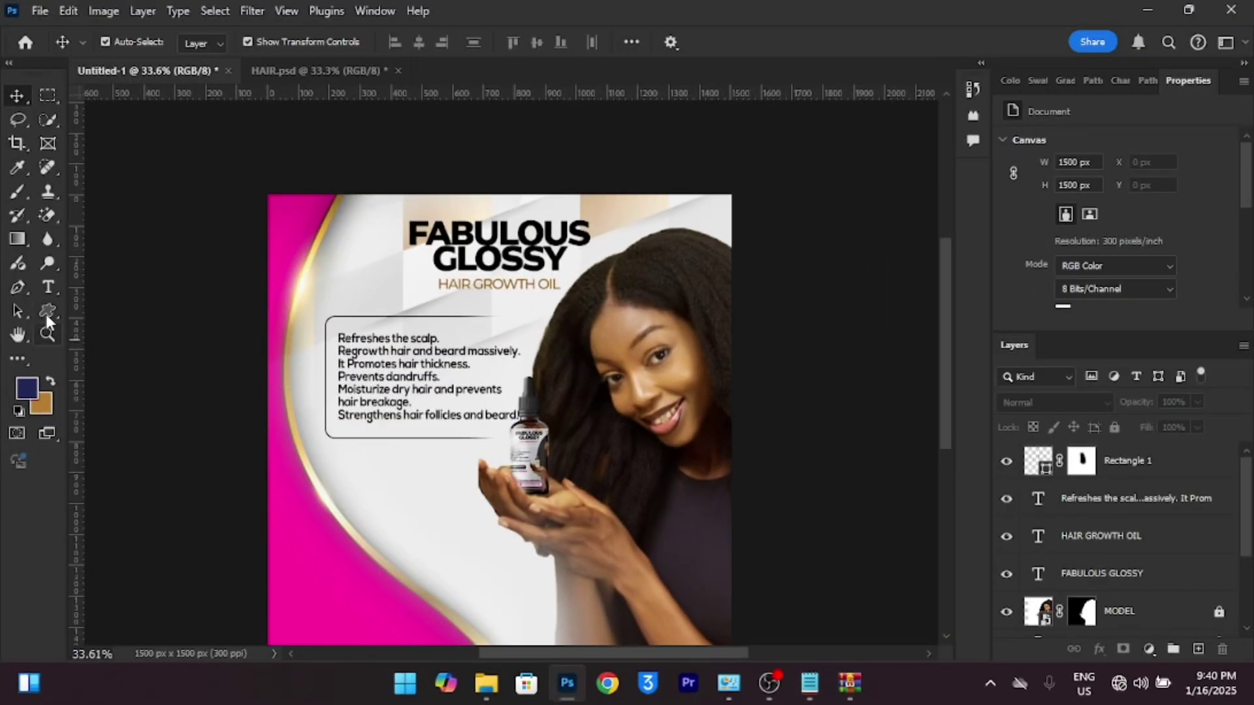
Draw a second rectangle about 433 by 97 px just below the benefits frame.
click(45, 316)
click(96, 309)
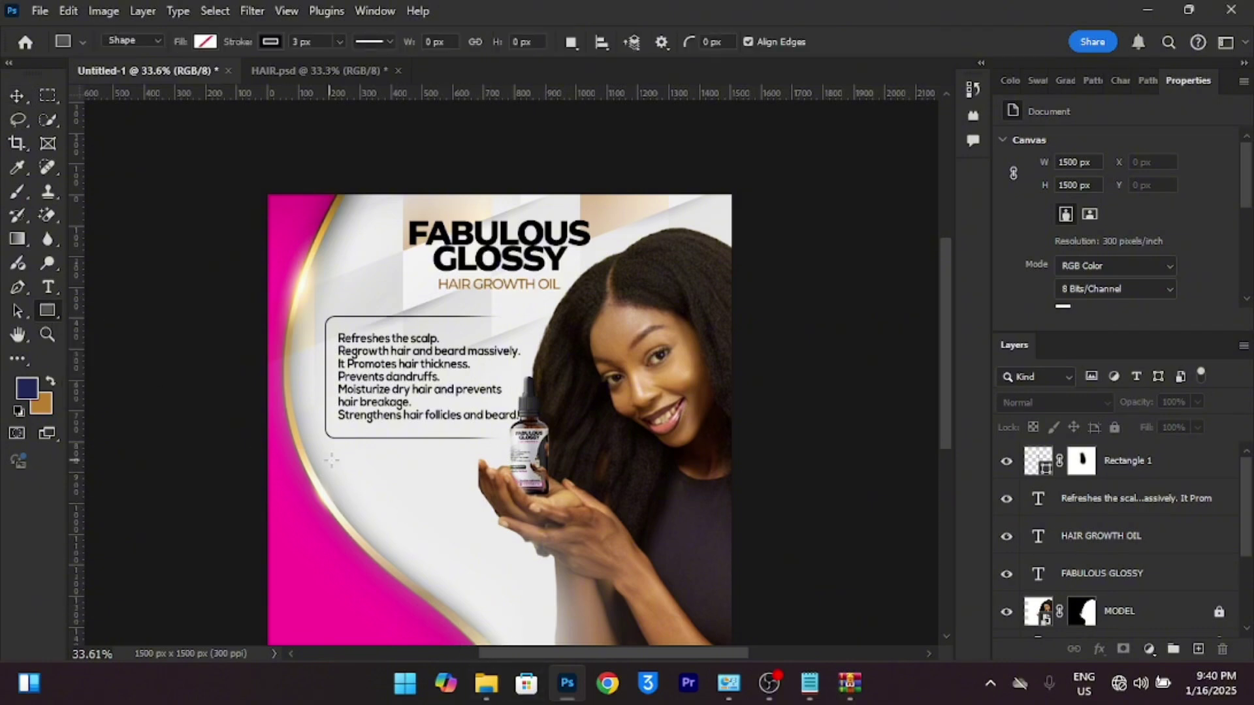
drag(328, 454, 461, 483)
scroll(400, 530, up, 3)
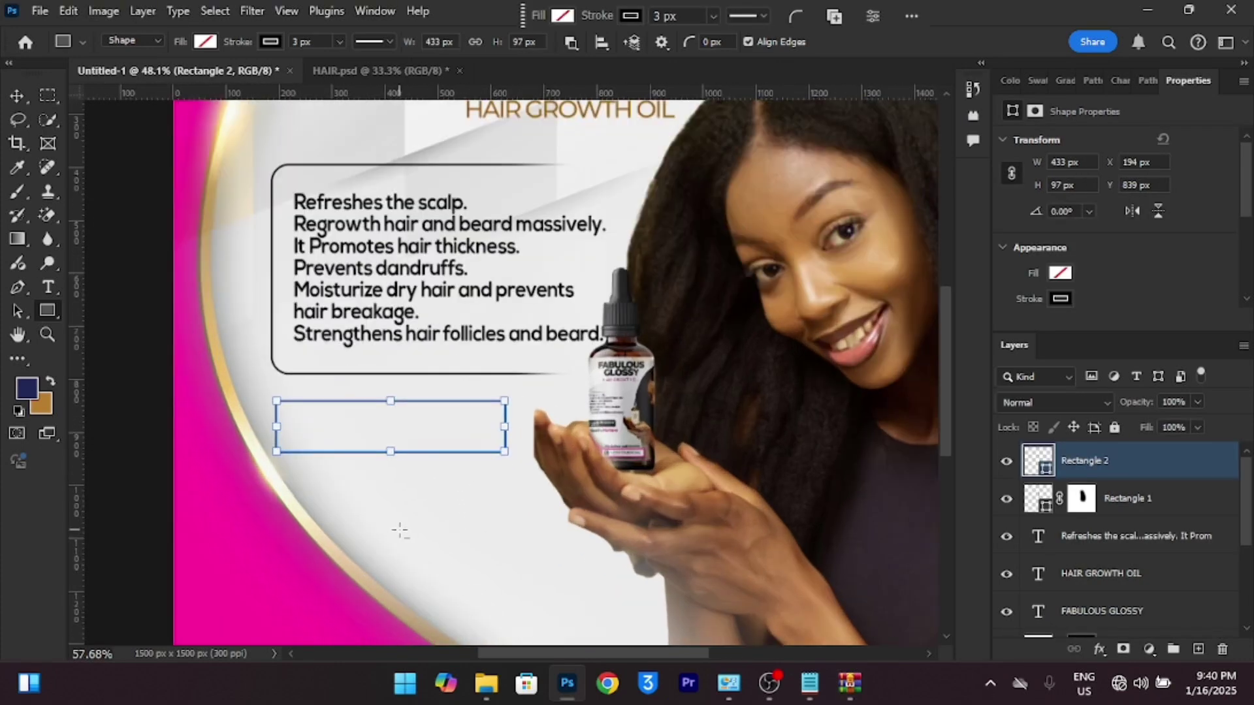
Give the rectangle below the benefits frame no stroke and a black fill.
click(631, 15)
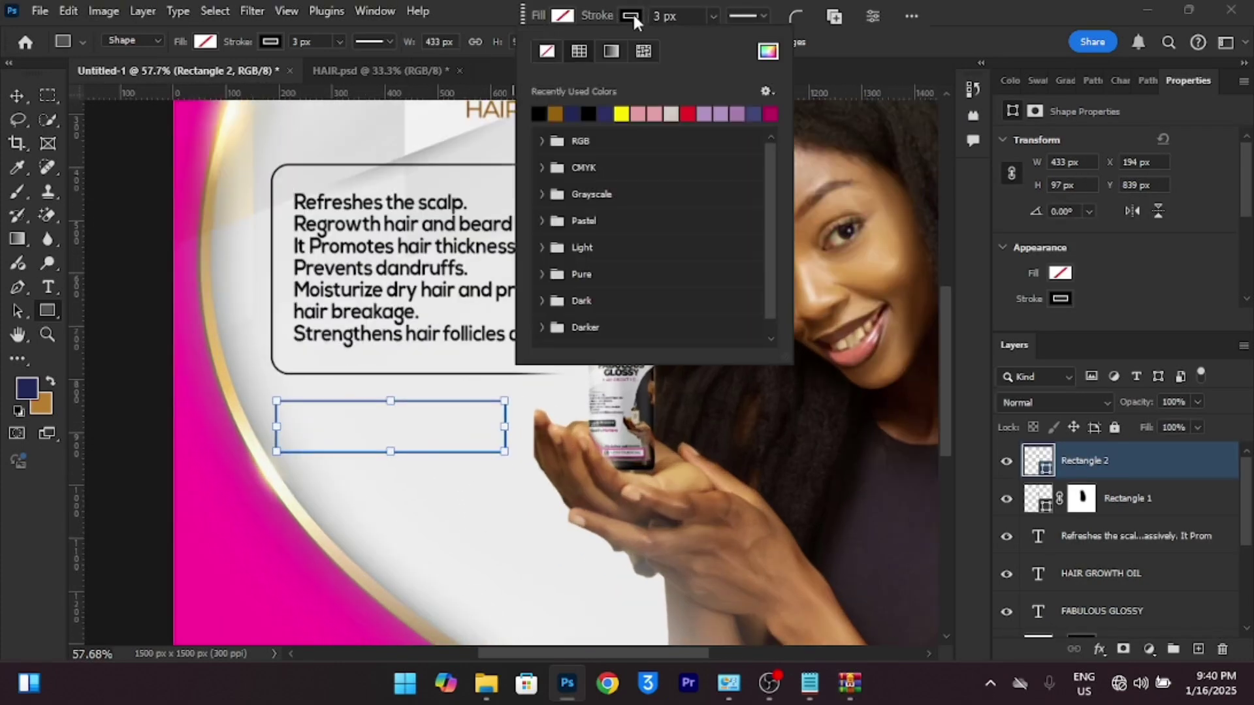
click(553, 50)
click(563, 18)
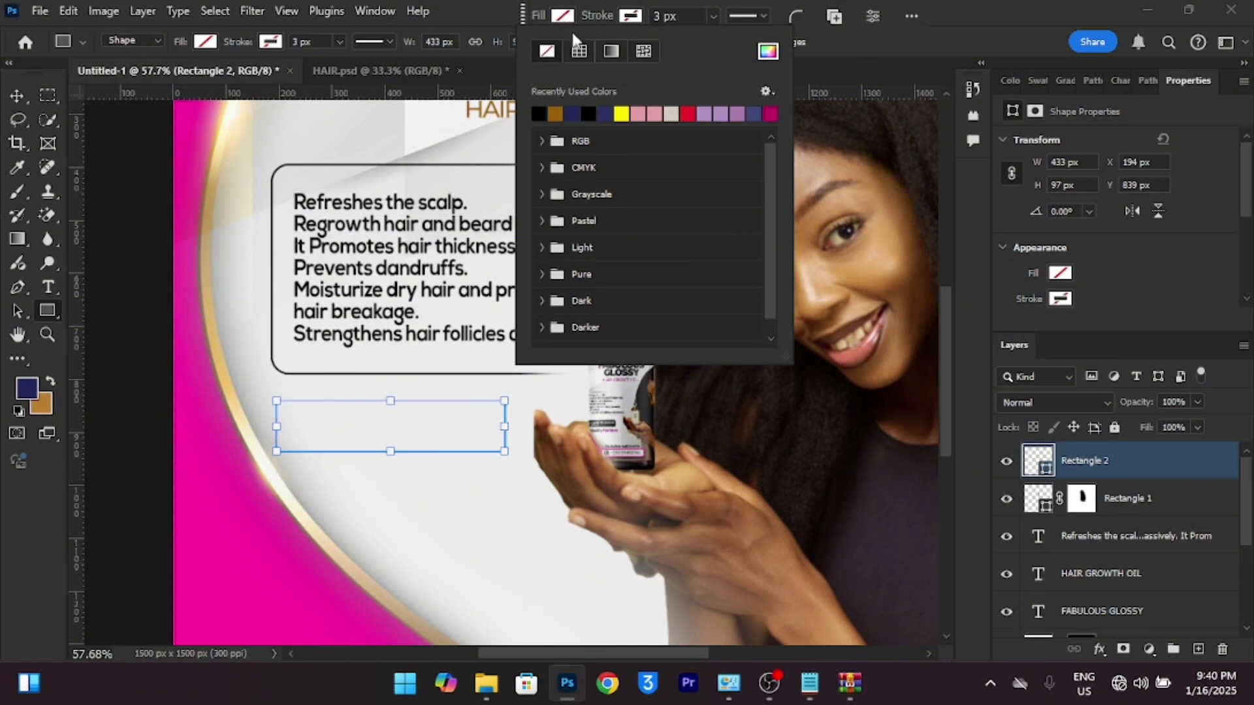
click(539, 114)
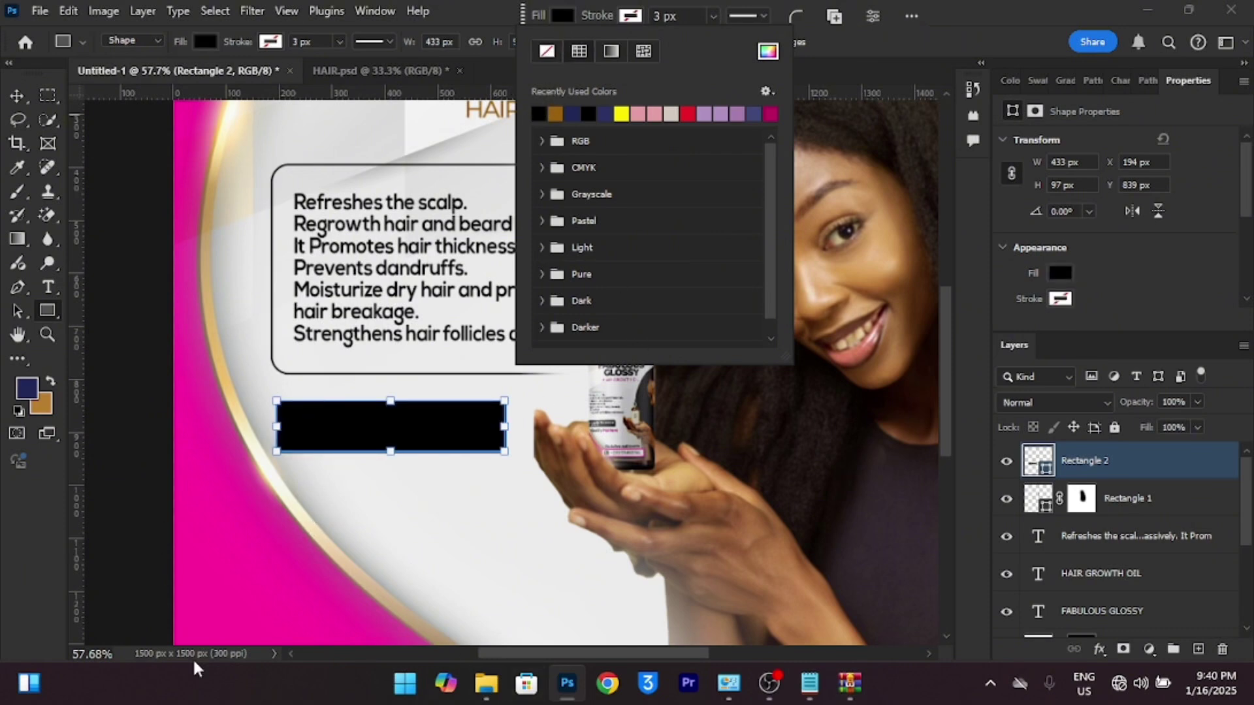
key(Escape)
key(v)
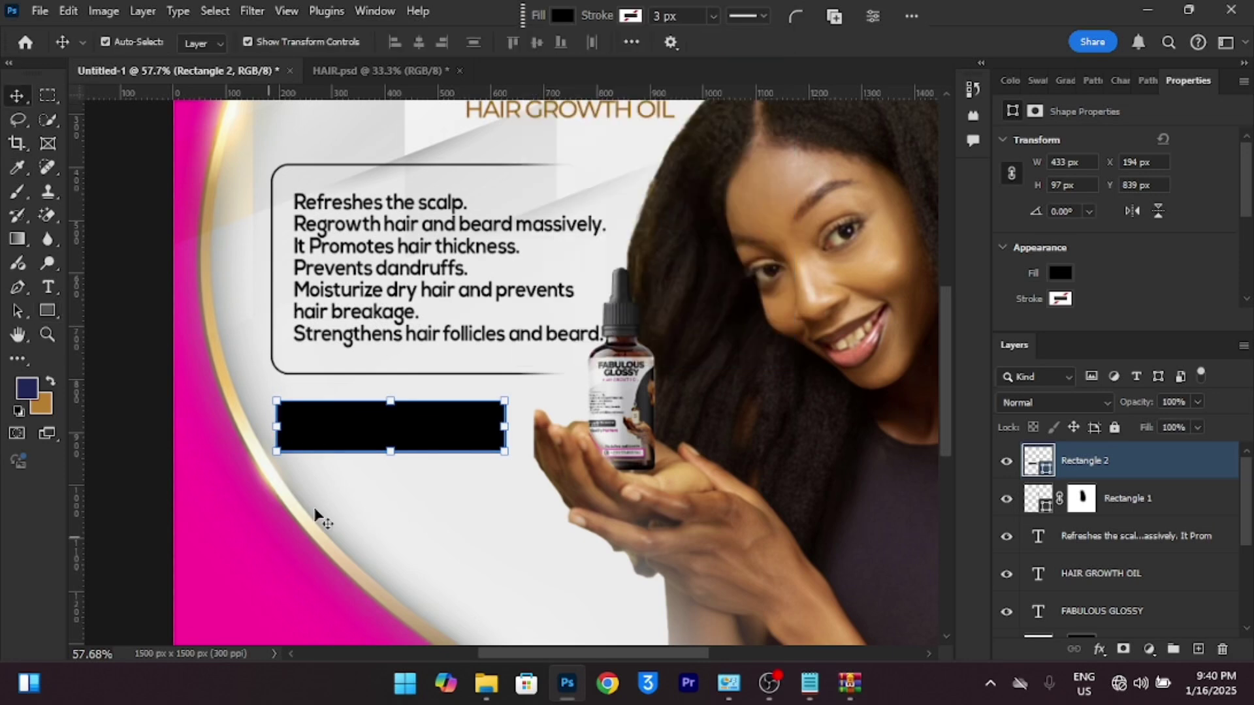
Round the black rectangle's corners to a 24 px radius.
click(359, 435)
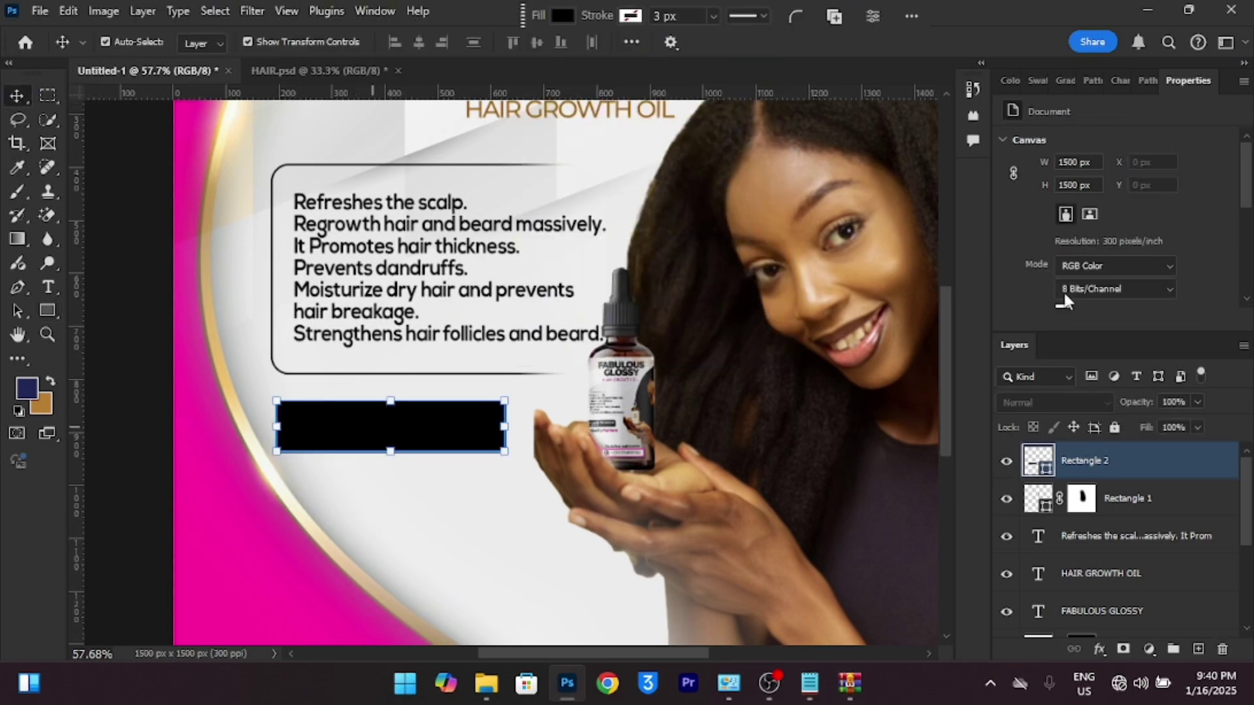
scroll(1072, 265, down, 2)
scroll(1057, 269, down, 2)
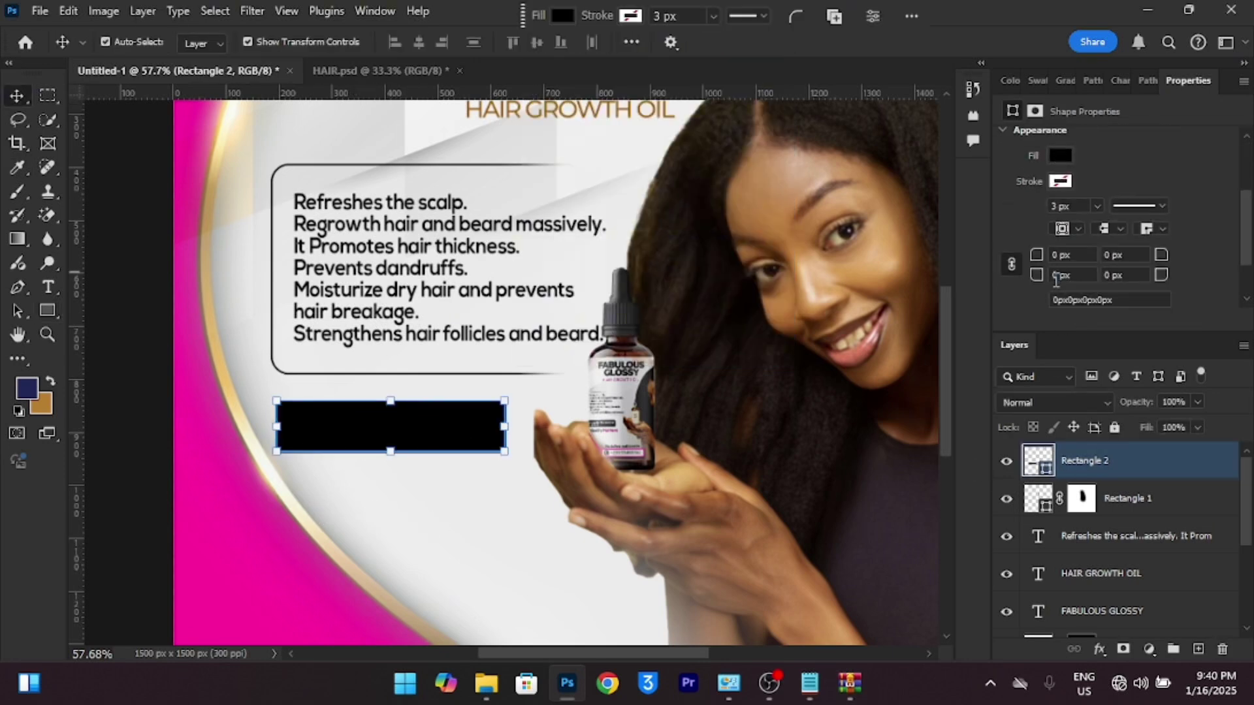
drag(1040, 260, 1047, 261)
click(483, 546)
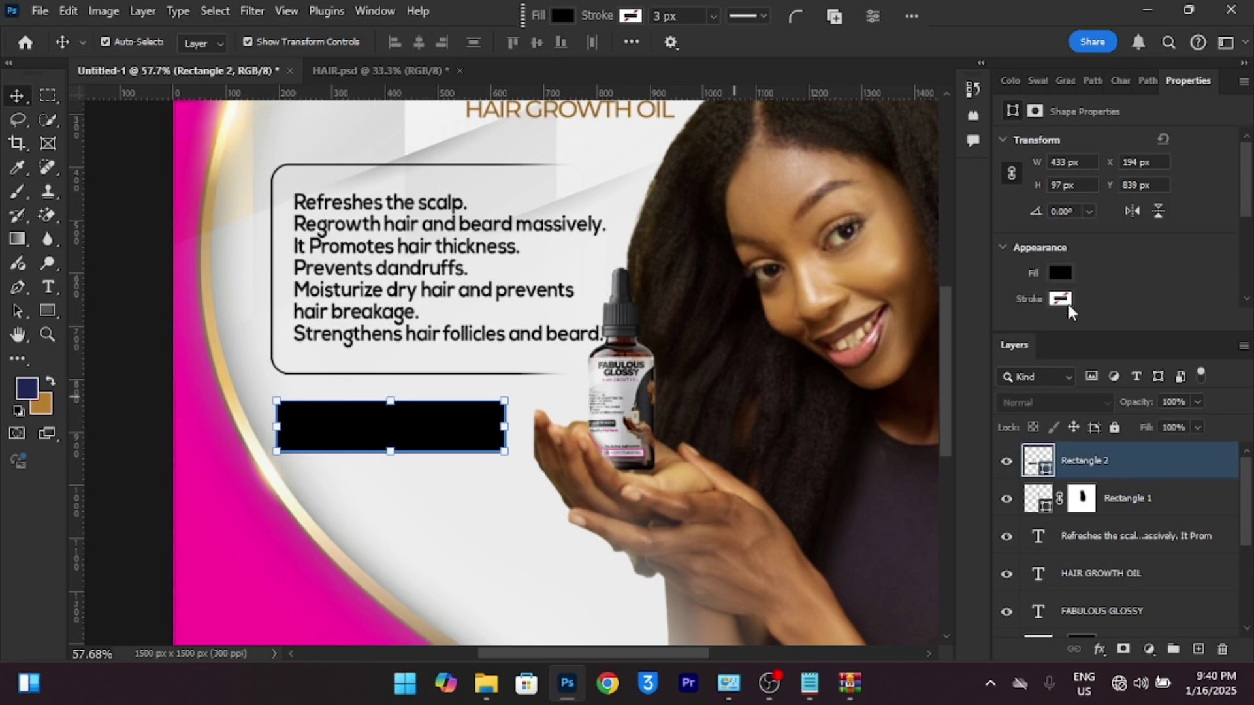
scroll(1059, 299, down, 1)
scroll(1043, 257, down, 2)
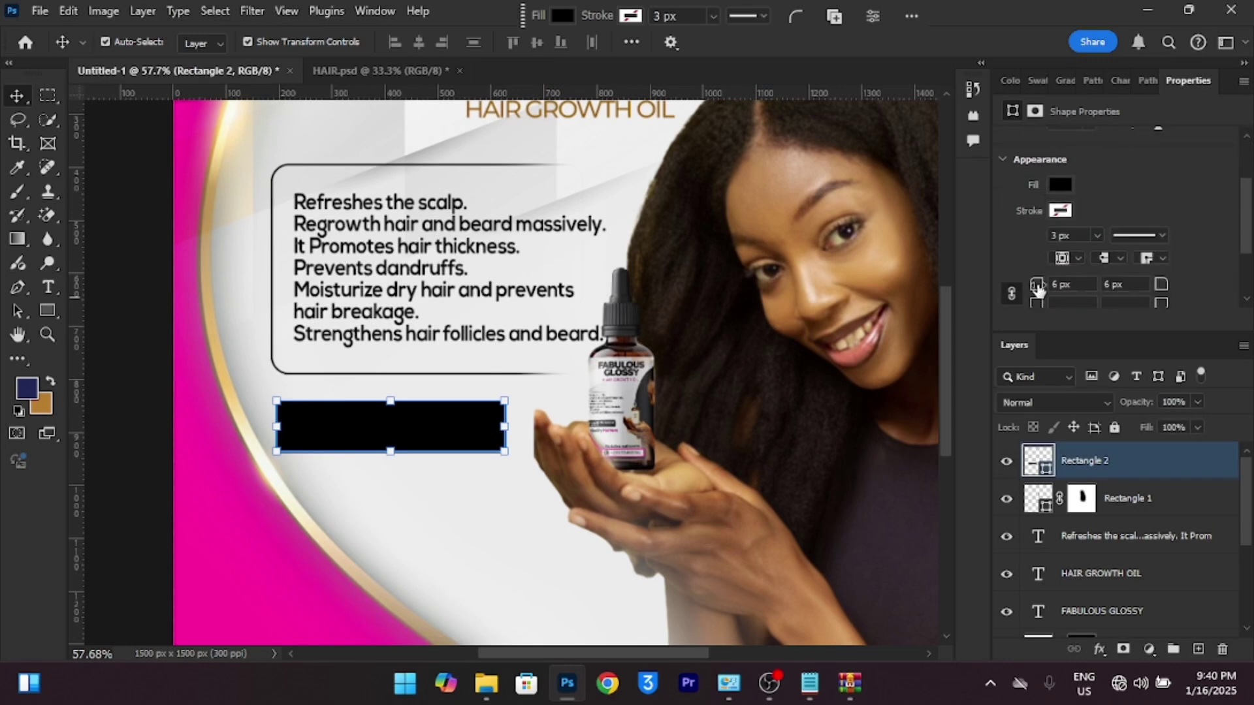
drag(1040, 292, 1053, 292)
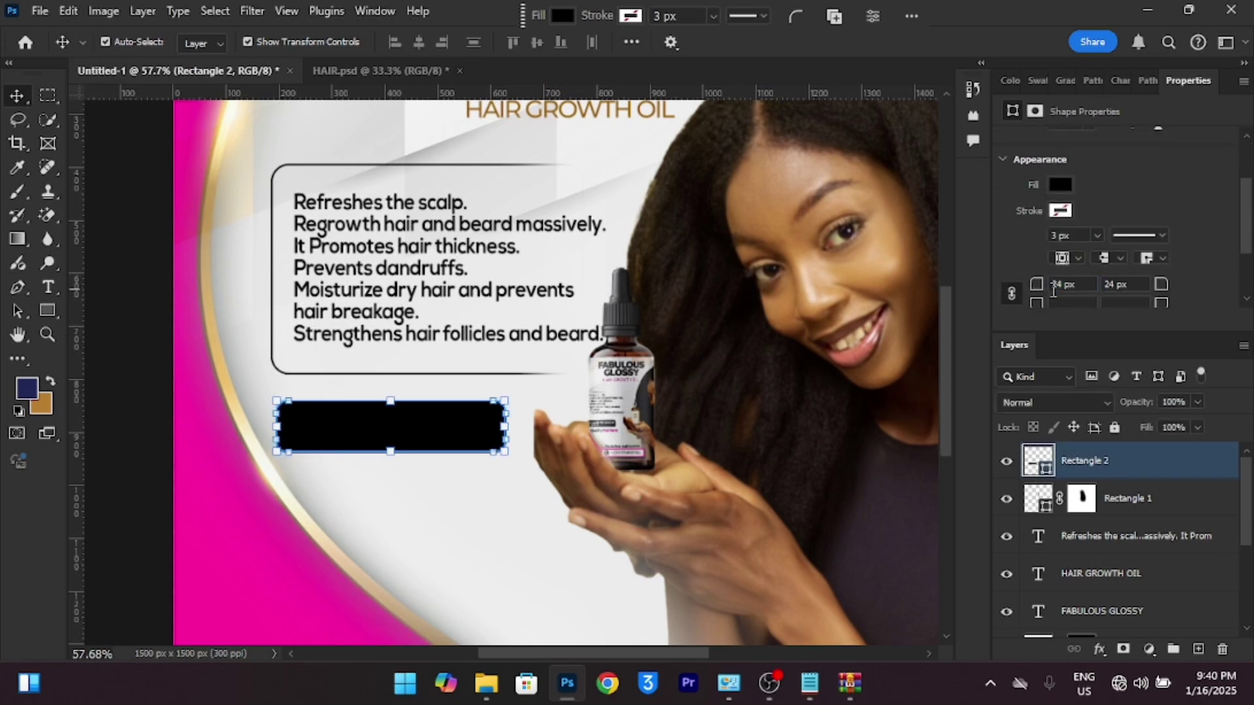
click(434, 510)
click(433, 406)
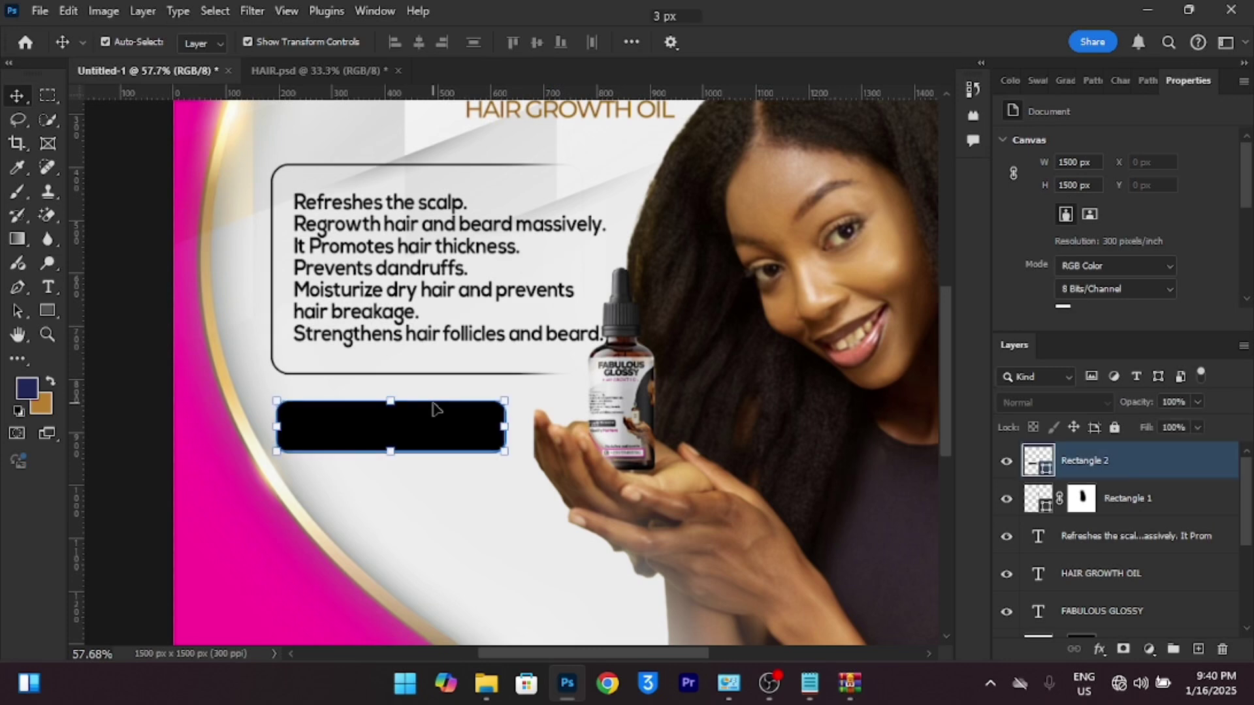
Add the text "Feel extraordinarily about your hair and beard" below the black rounded rectangle.
click(51, 288)
click(333, 493)
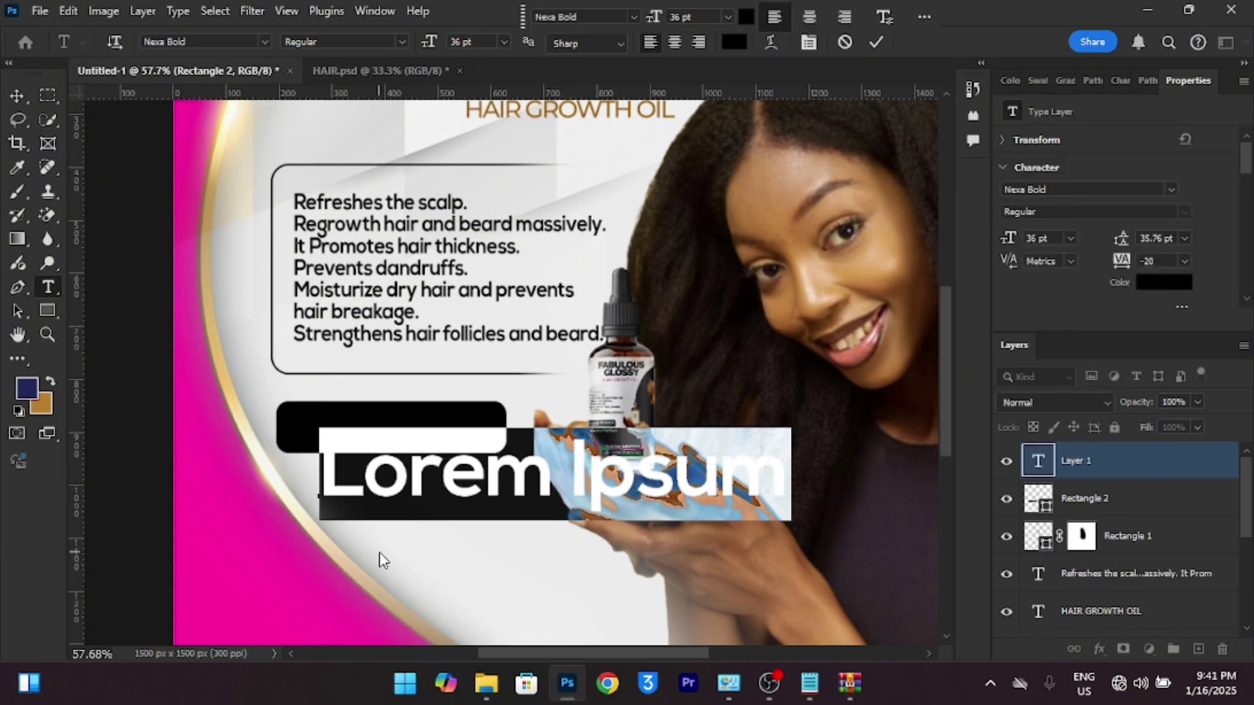
text(Feel)
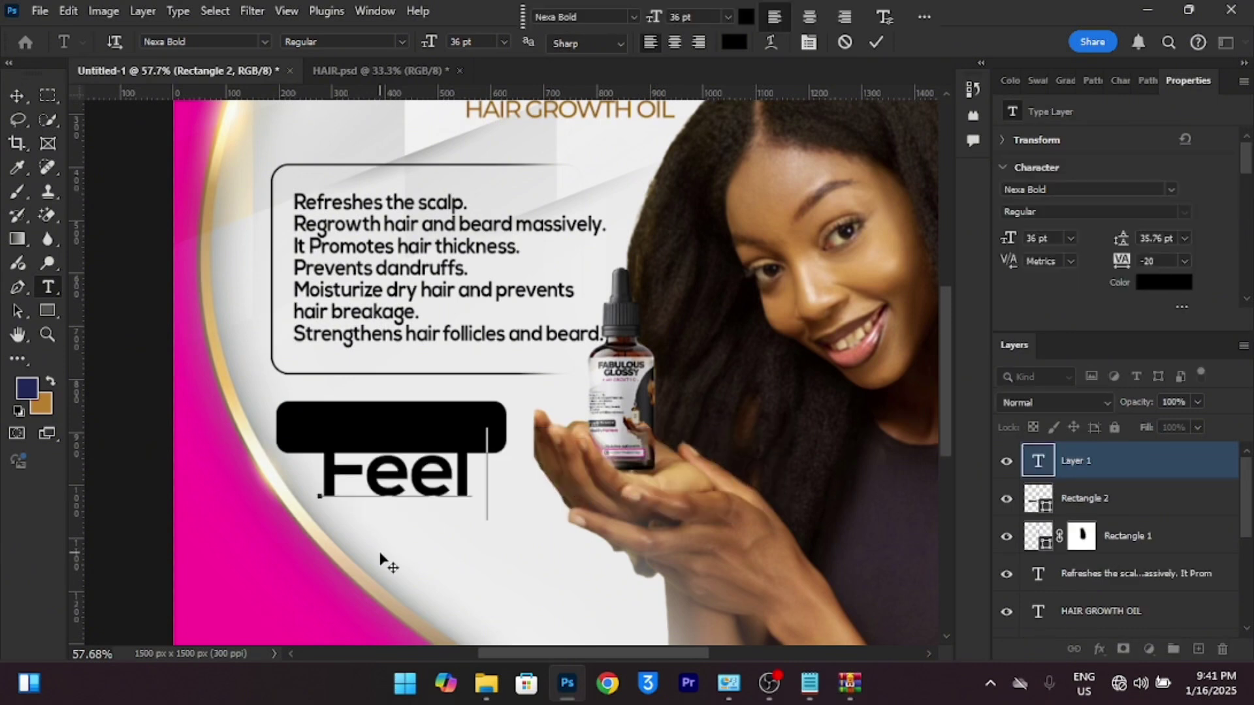
text( extra)
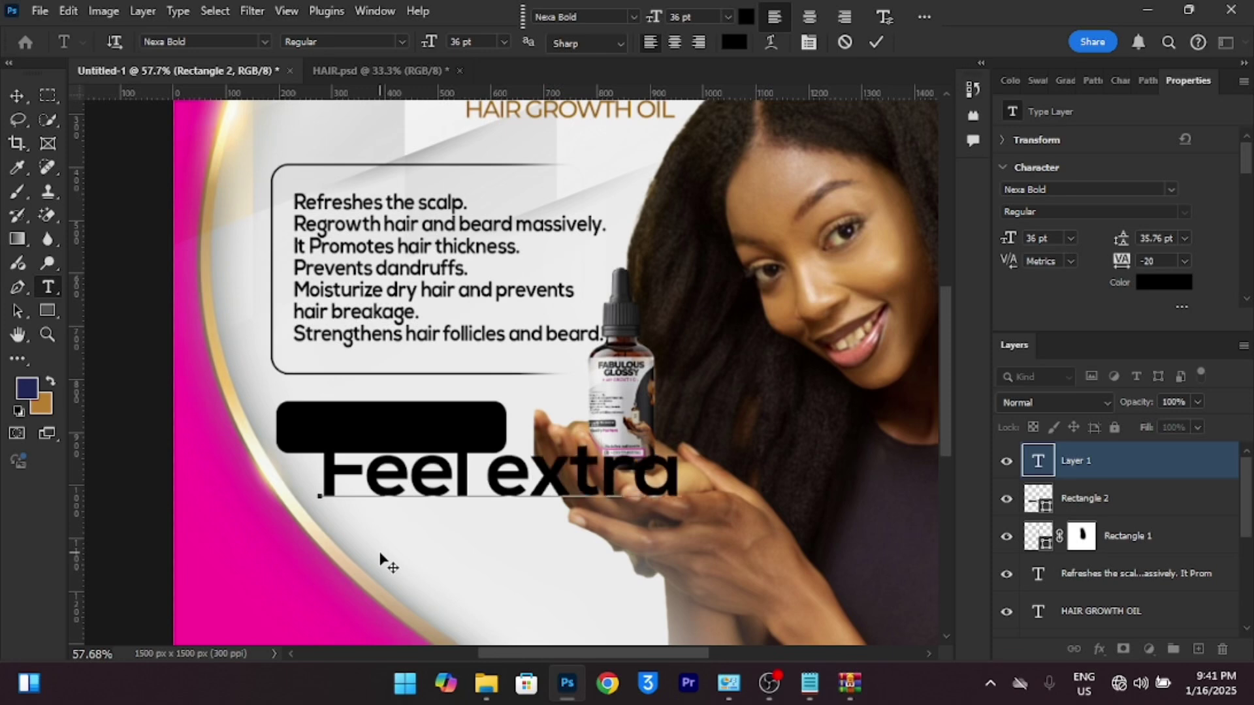
text(or)
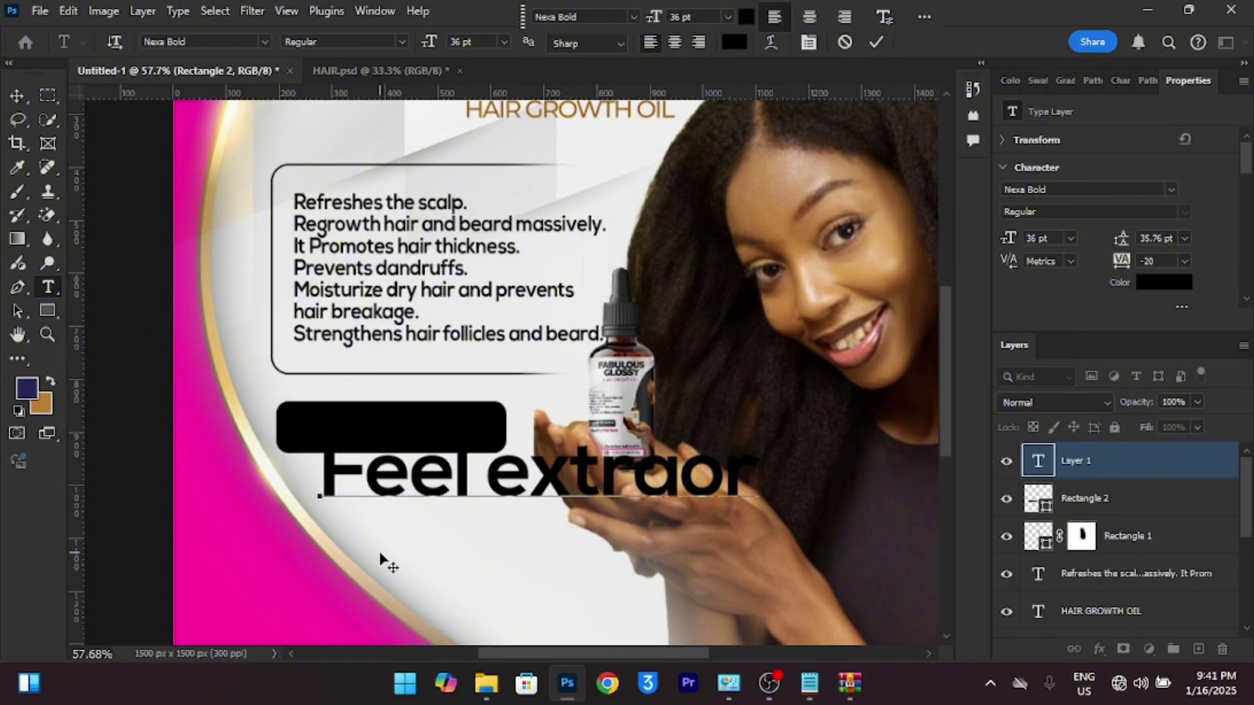
text(dinar )
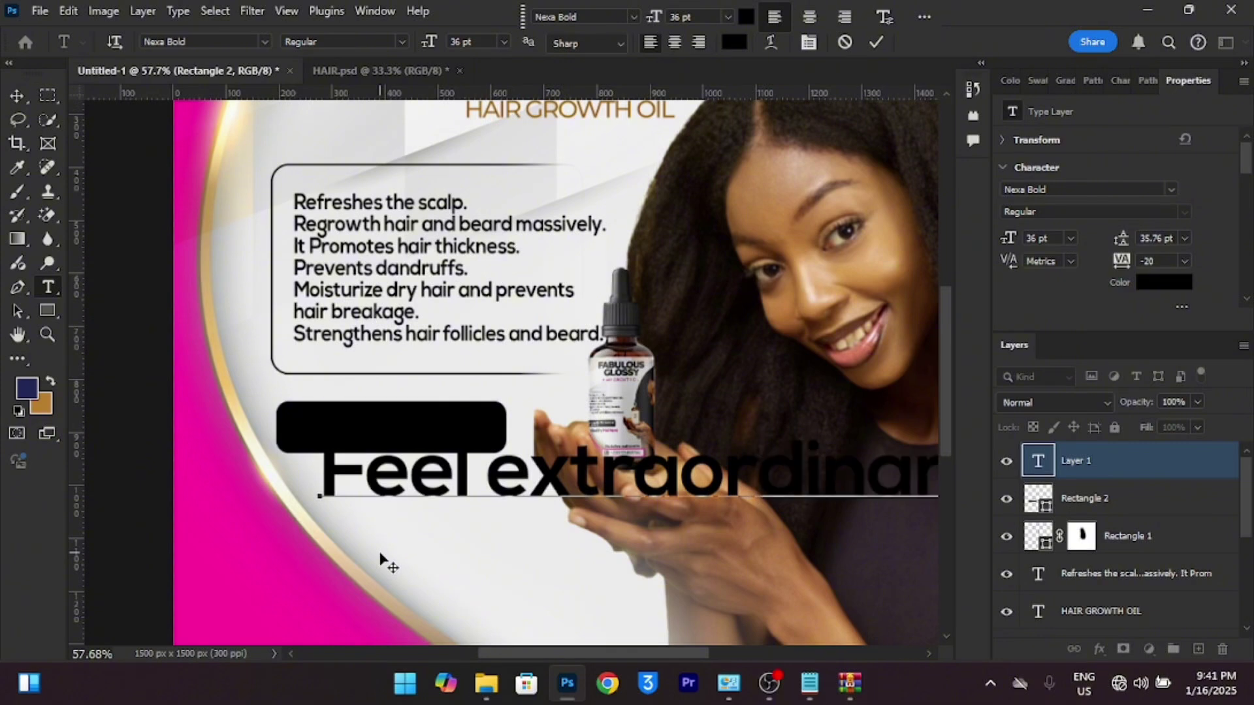
text(hai)
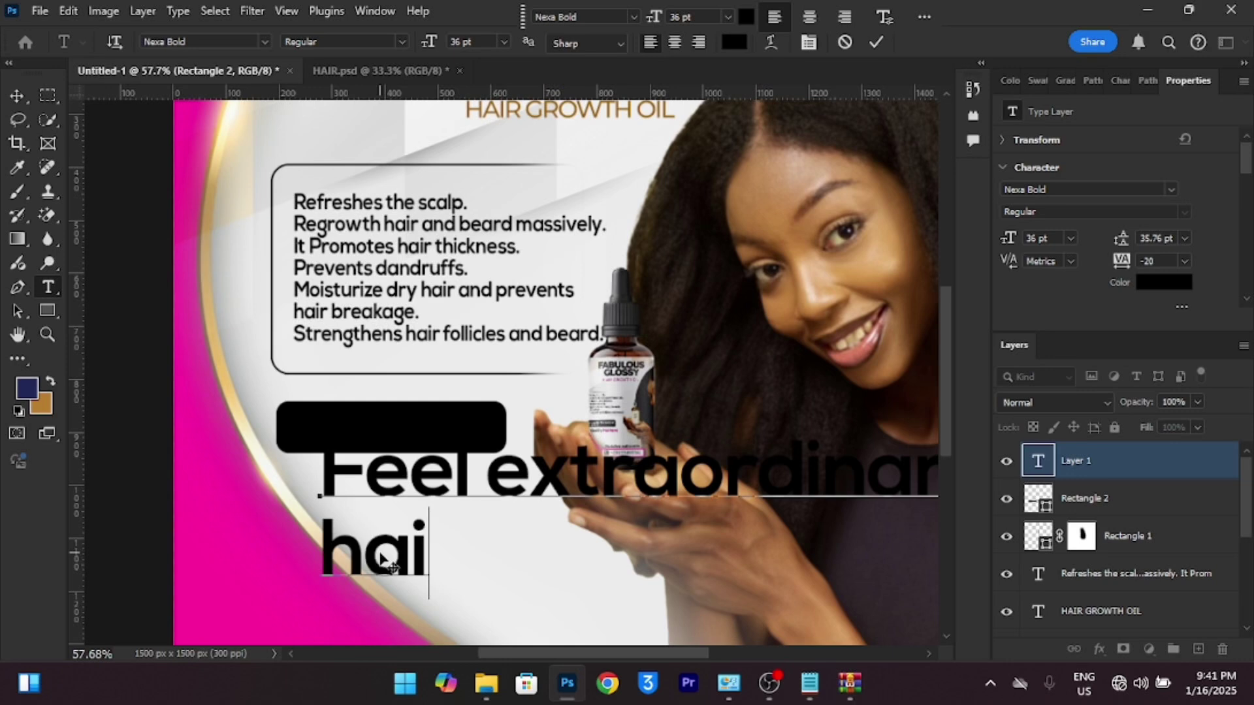
text(r a)
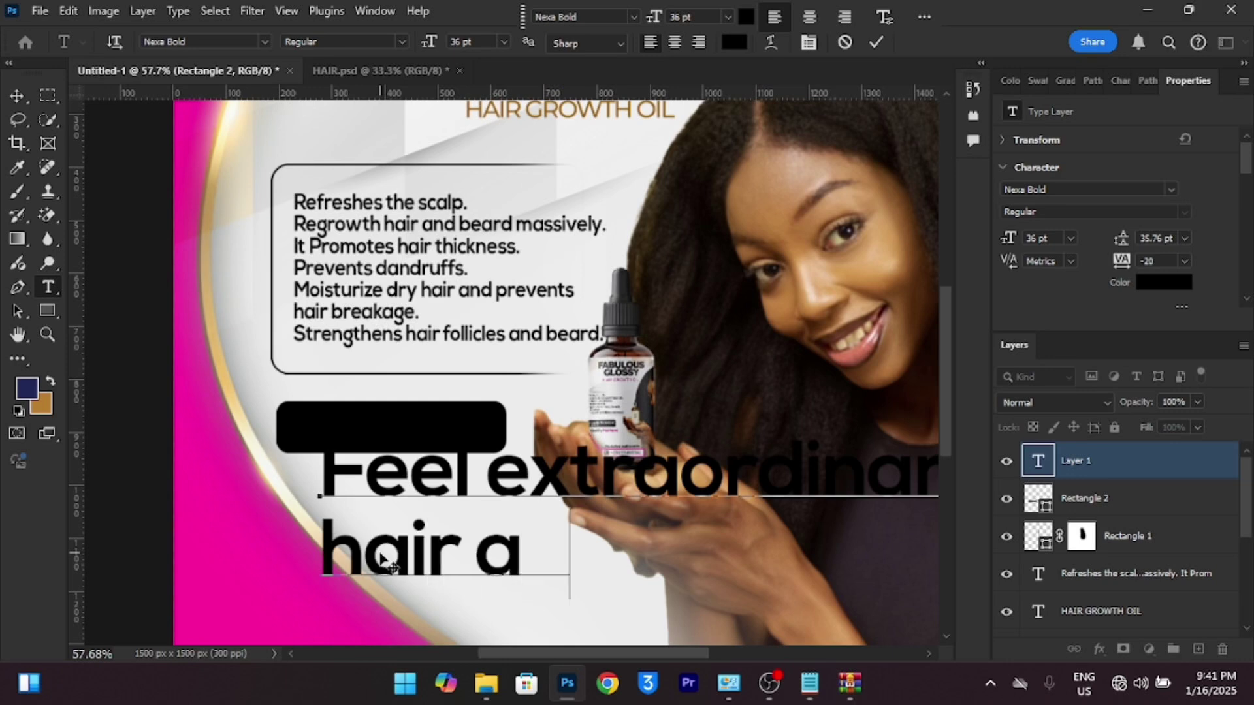
text(nd beard)
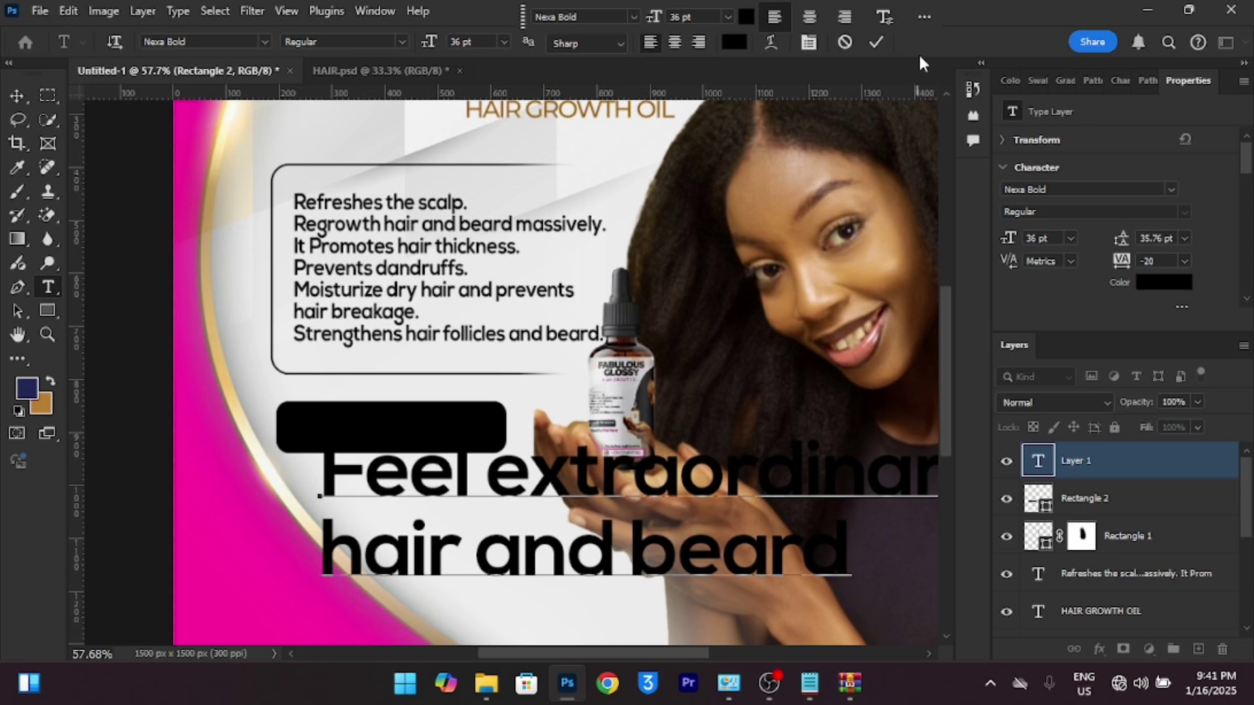
click(876, 42)
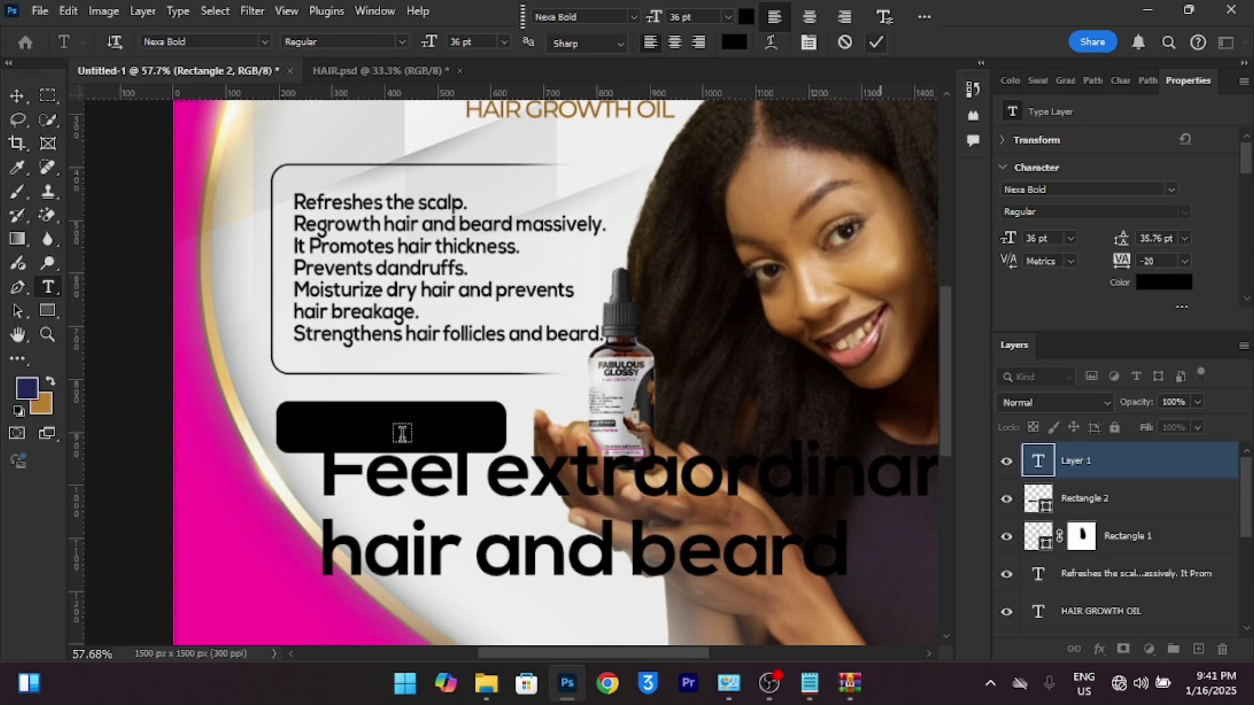
Scale the tagline text down to about 60% and move it over the black rectangle.
click(17, 95)
drag(521, 498, 414, 498)
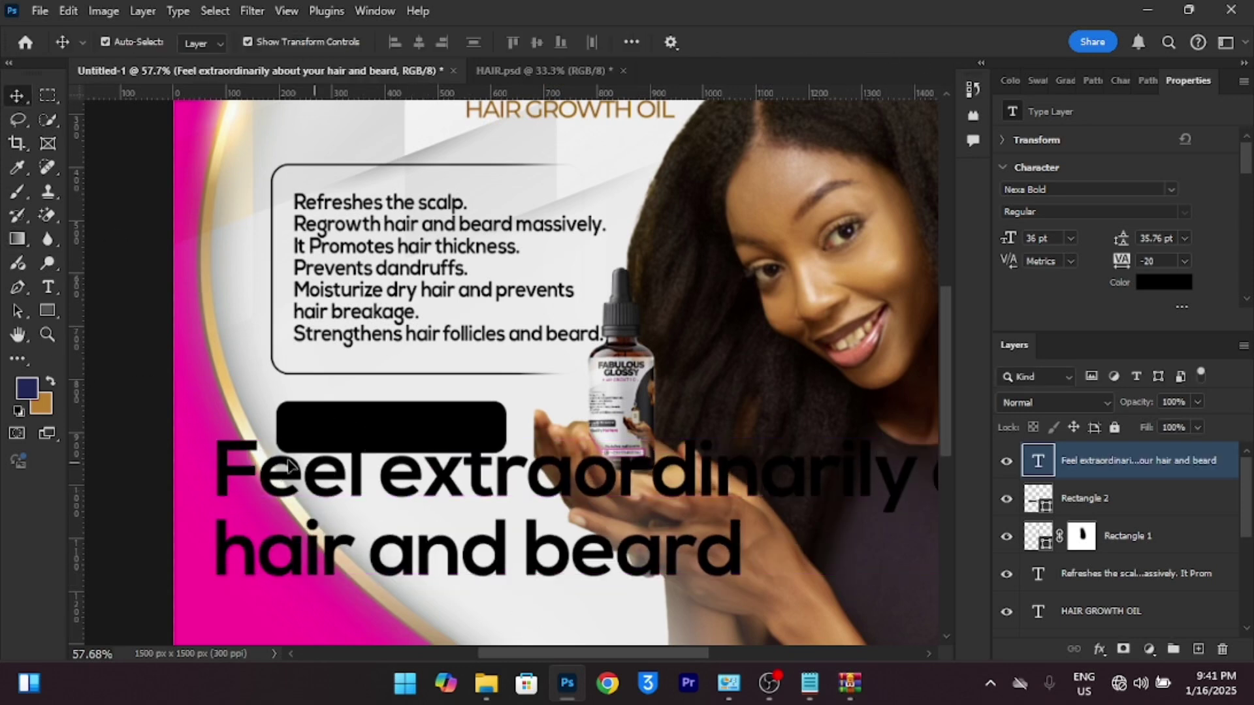
drag(216, 439, 428, 563)
drag(683, 486, 631, 488)
drag(491, 437, 491, 437)
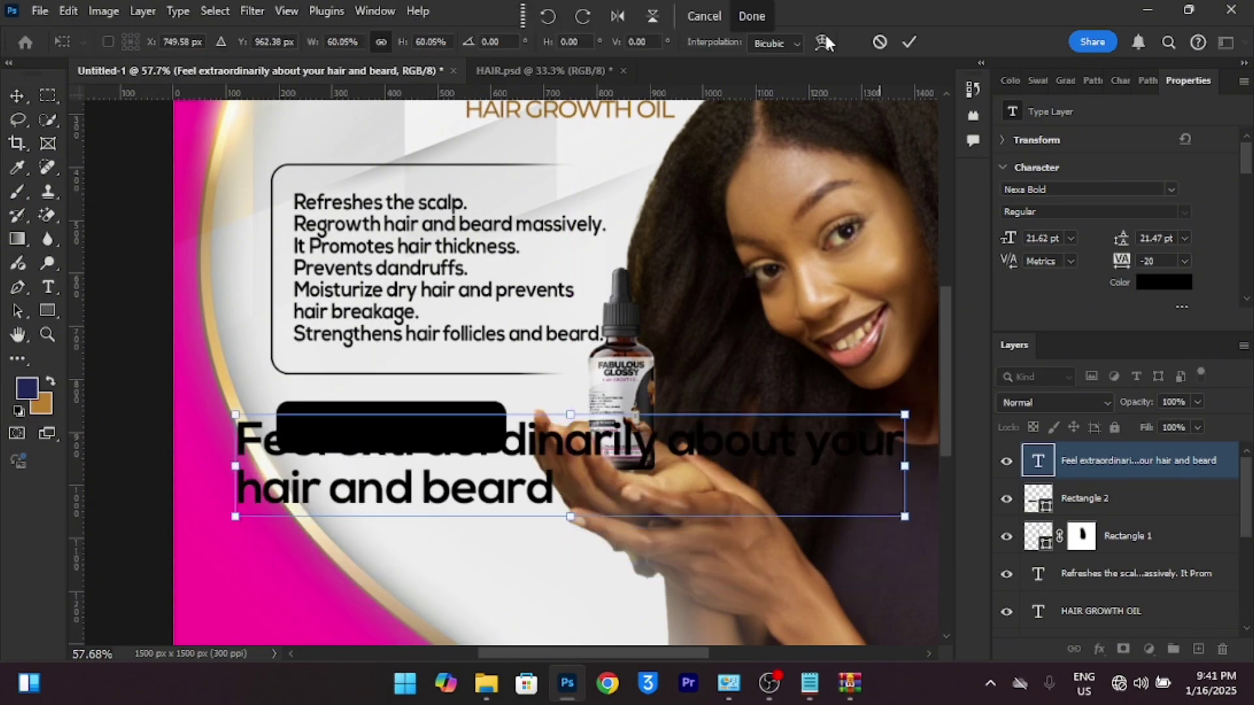
click(908, 43)
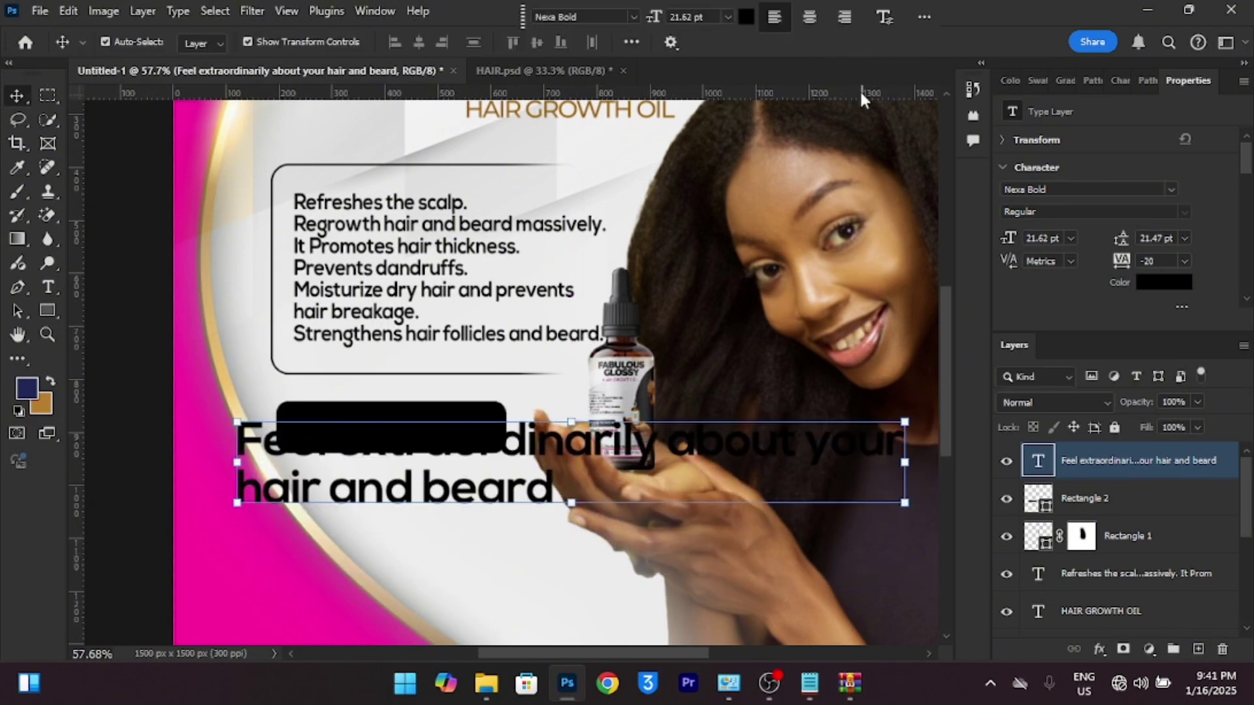
Set the tagline text color to white (ffffff).
click(1162, 287)
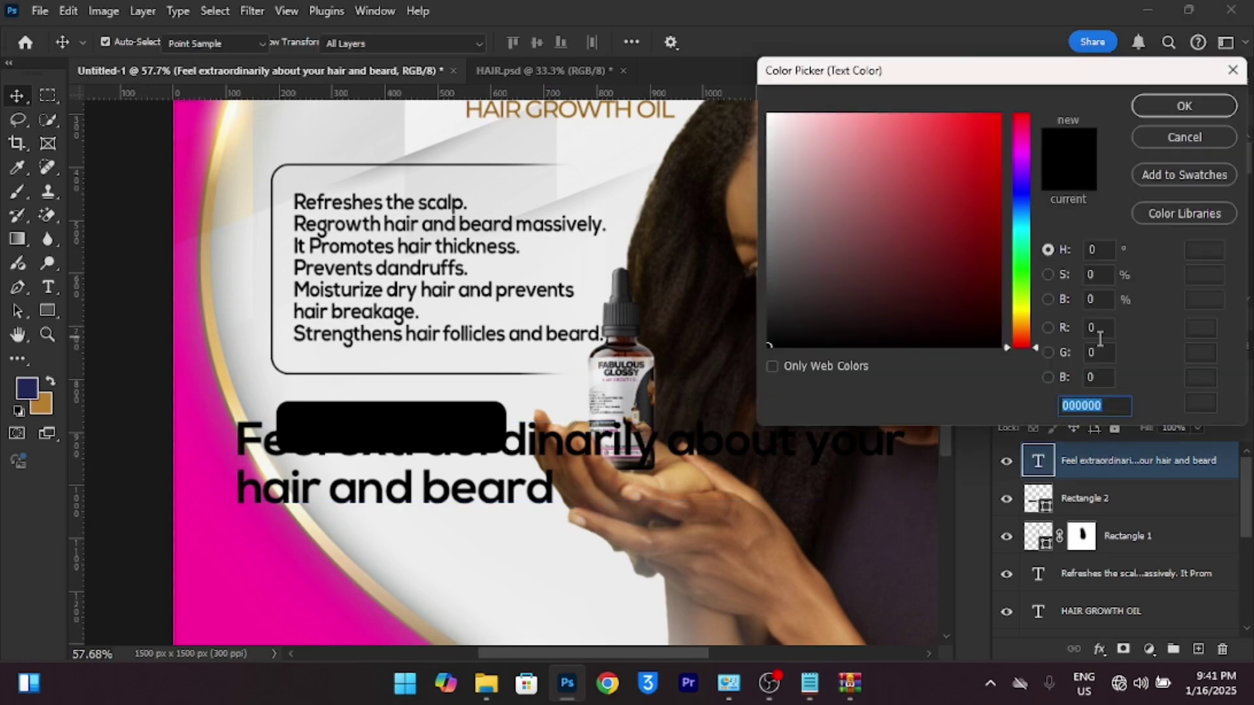
text(ffffff)
click(1170, 104)
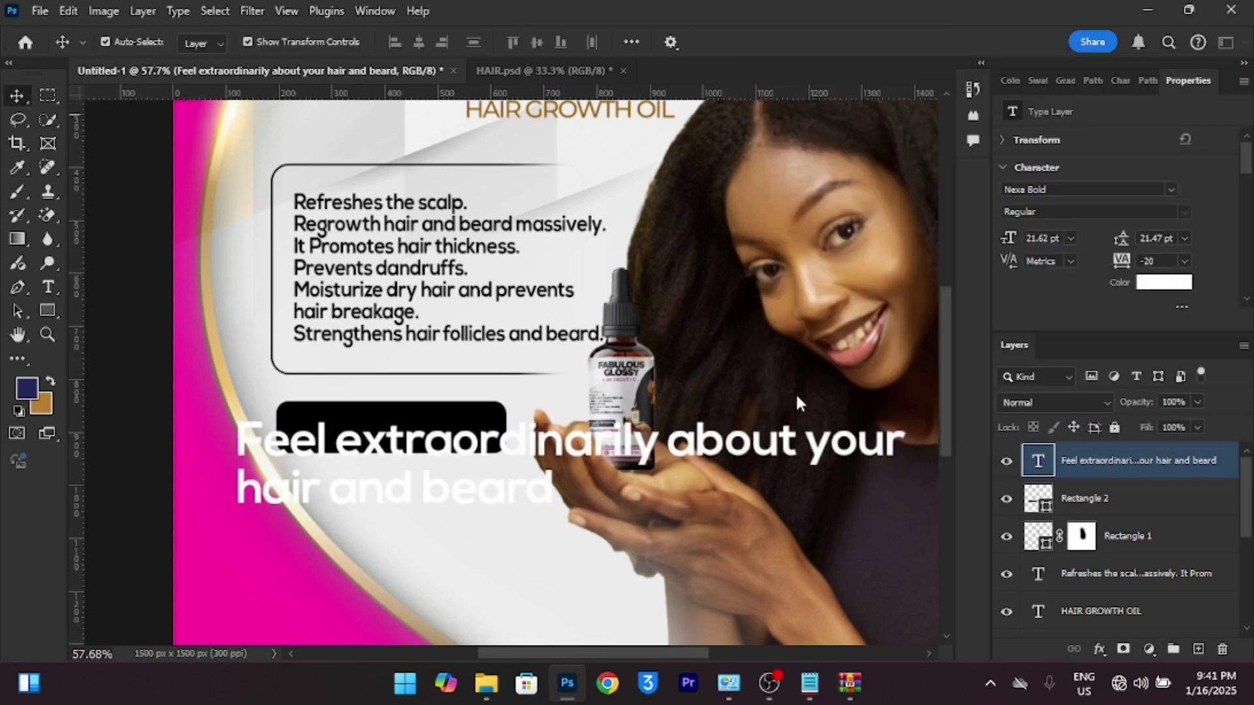
Shrink the tagline to about 6.76 pt and position it inside the black rectangle as two lines.
drag(849, 482, 455, 448)
drag(333, 434, 382, 430)
drag(494, 448, 492, 441)
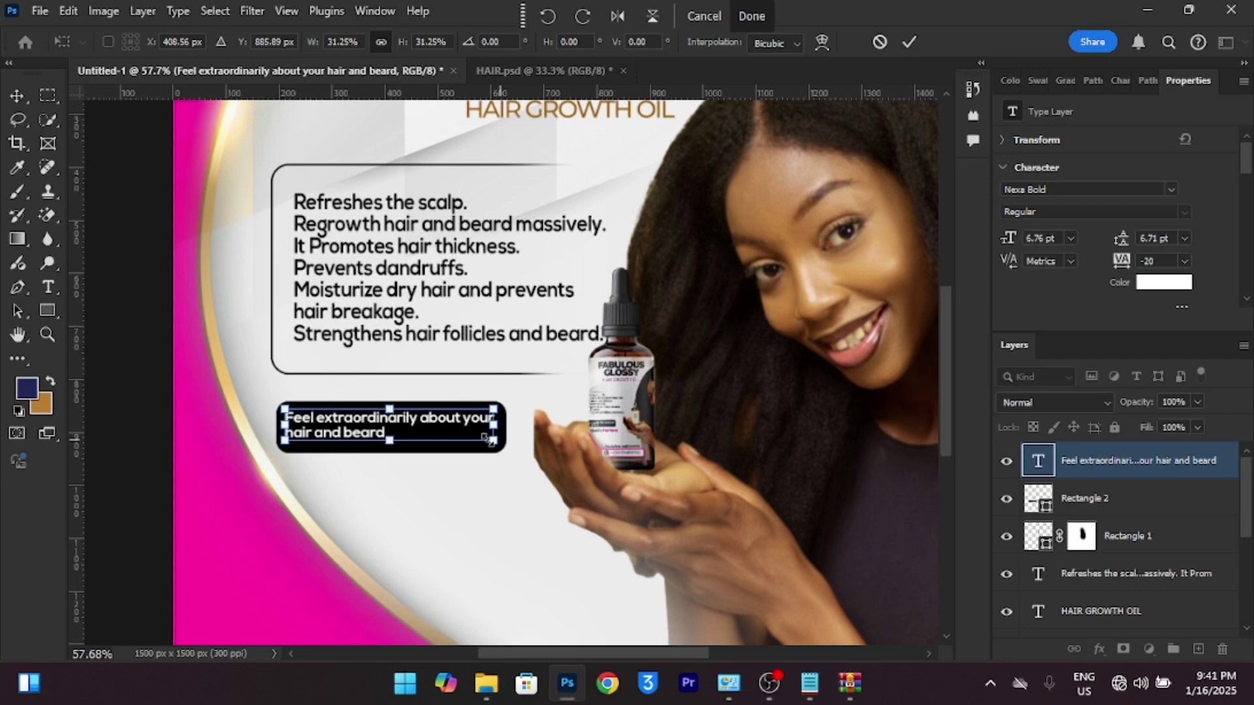
click(910, 41)
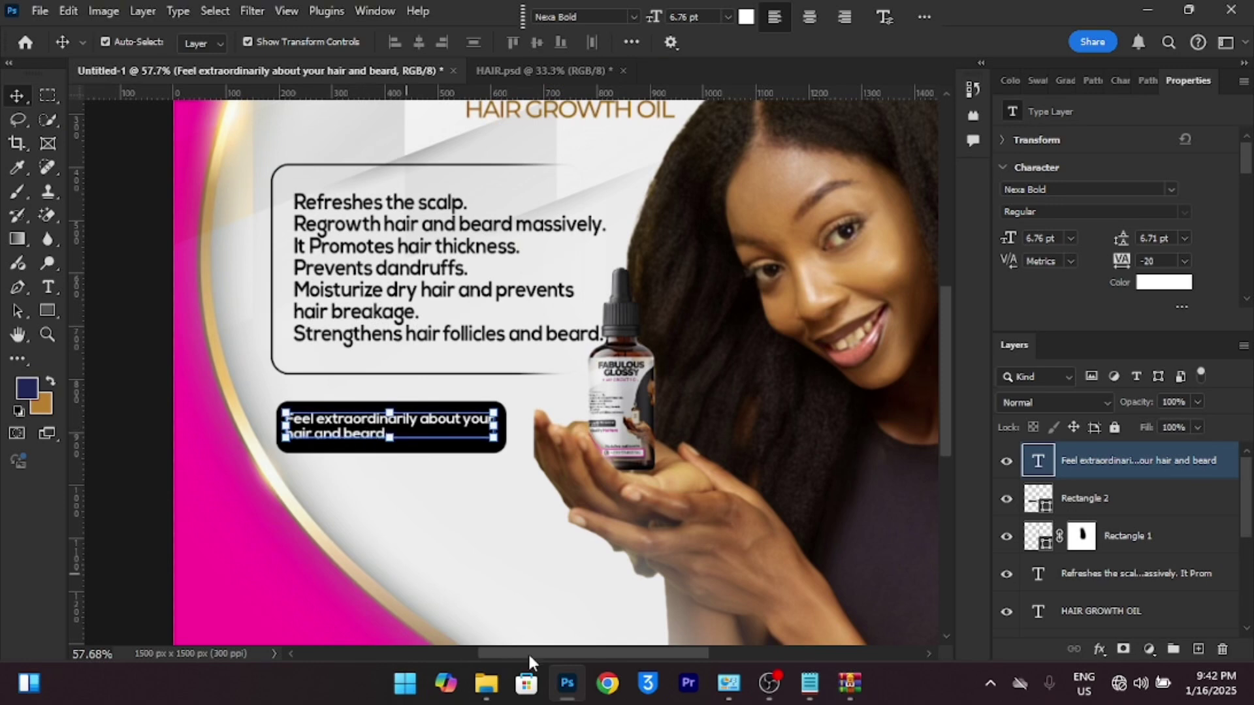
click(506, 584)
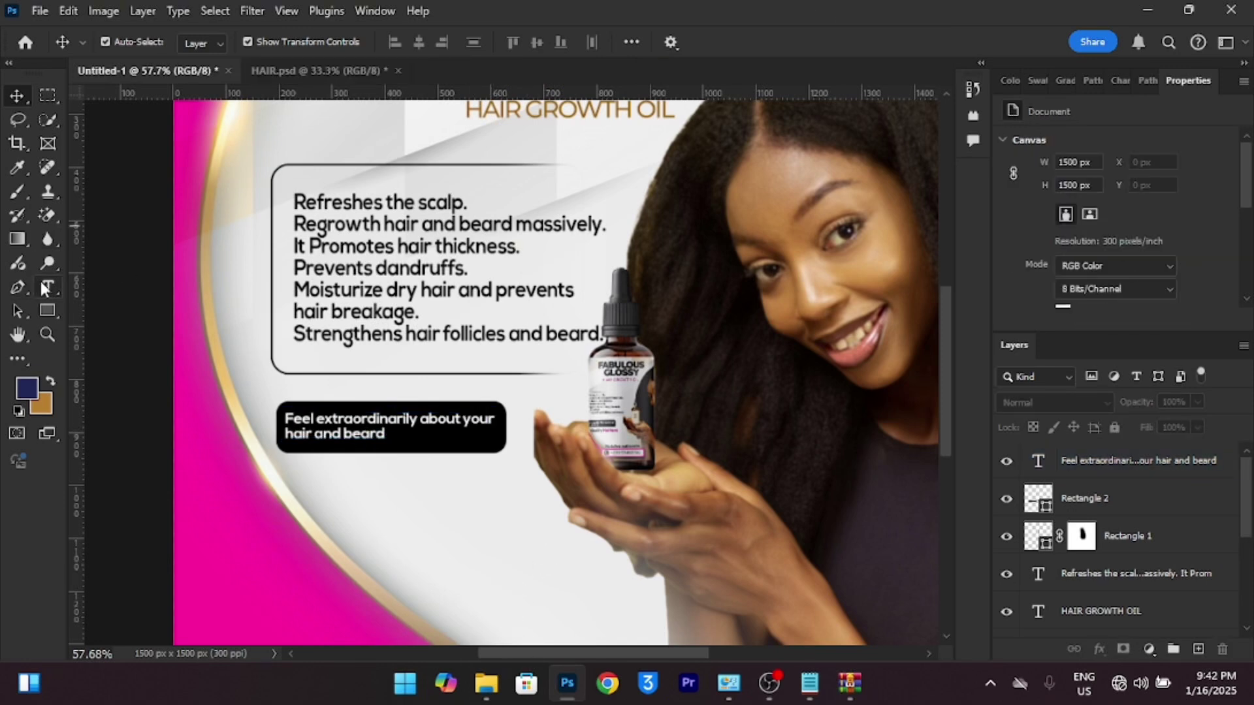
Draw a black checkmark custom shape without stroke, about 49 by 51 px, just below the tagline bar's start.
right_click(48, 310)
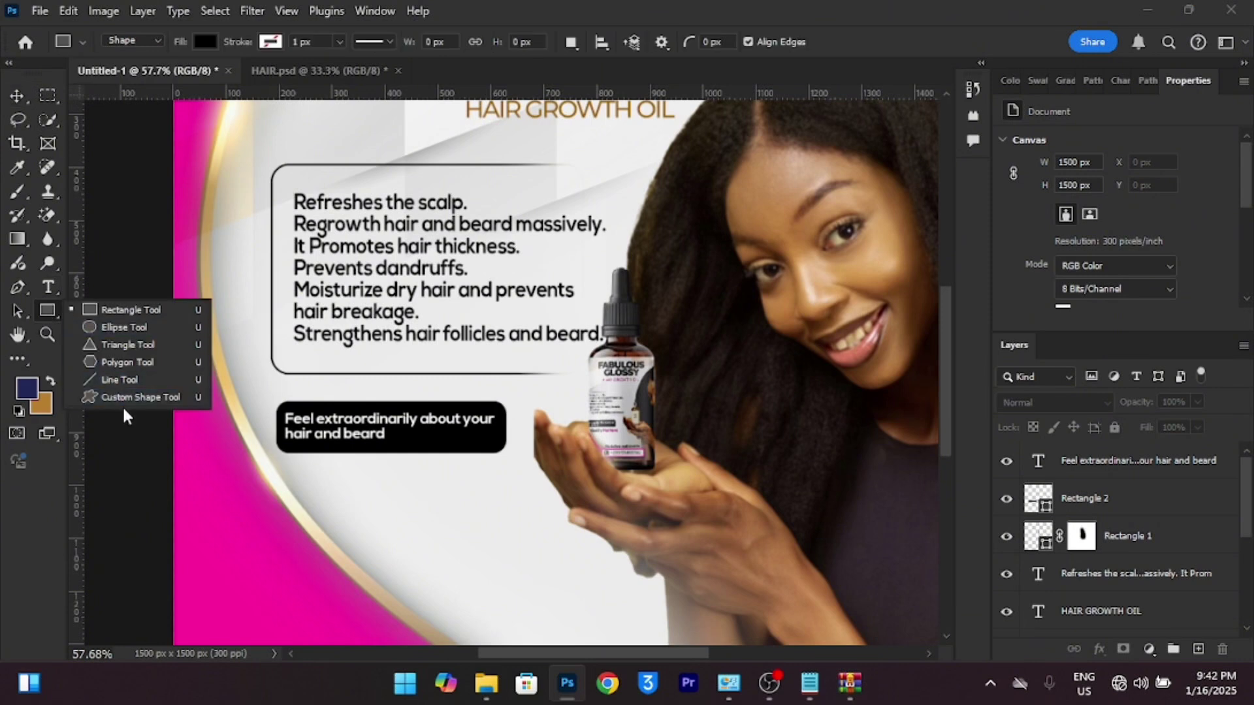
click(127, 398)
click(746, 42)
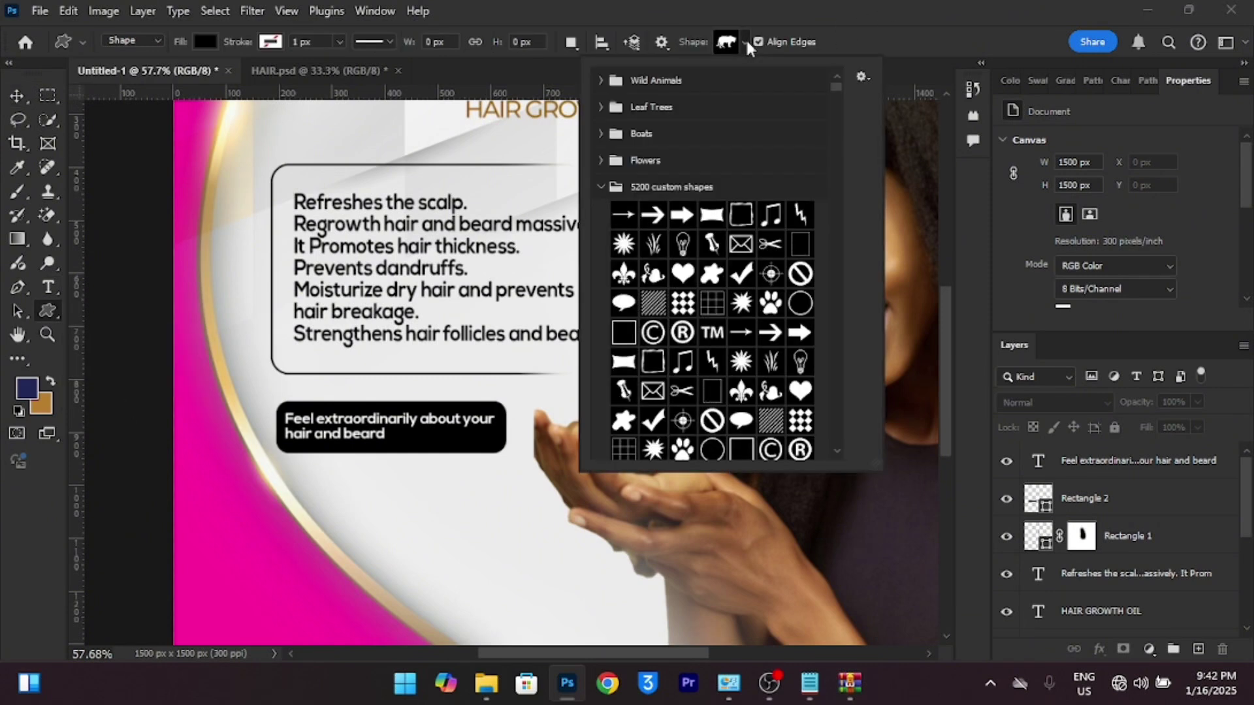
click(742, 276)
click(291, 493)
drag(294, 473, 332, 498)
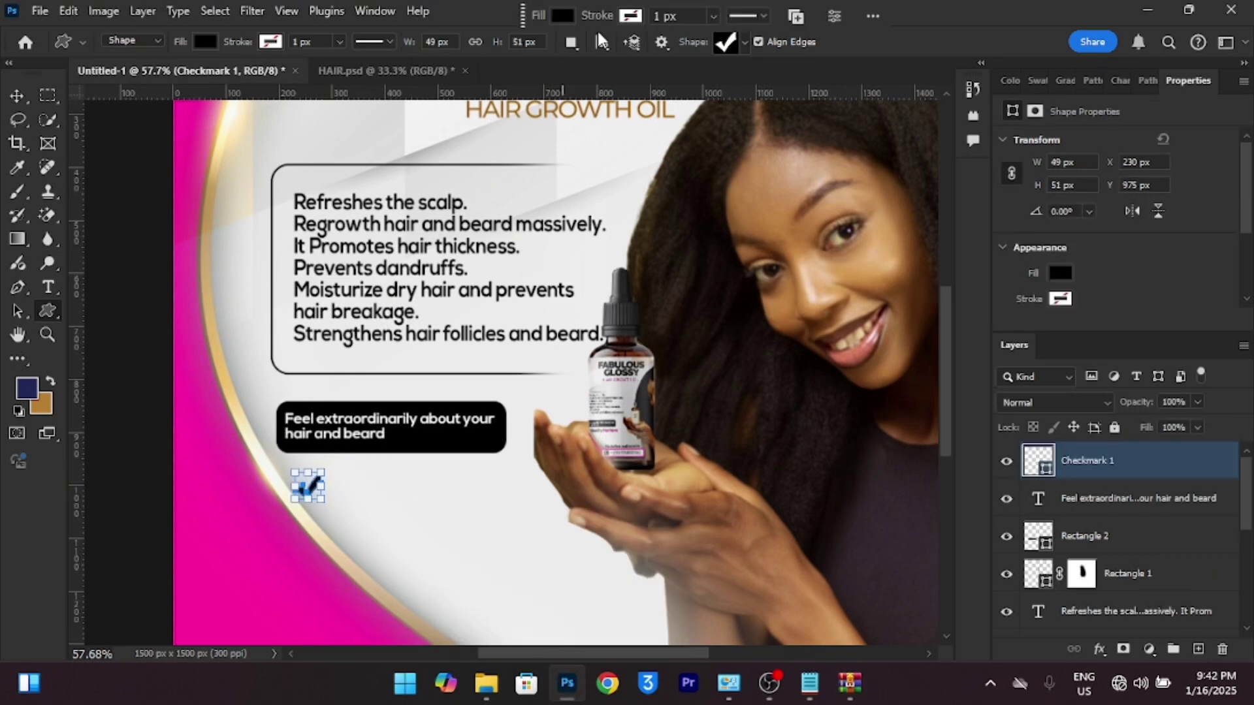
click(633, 17)
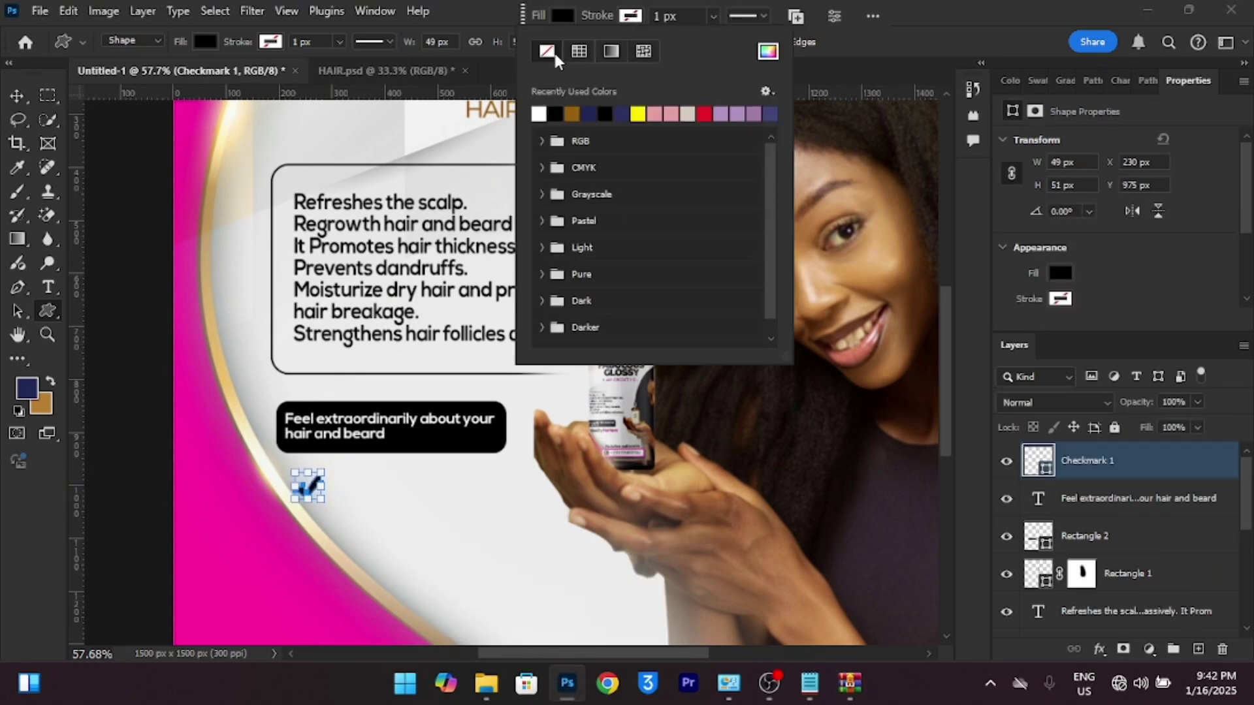
click(959, 38)
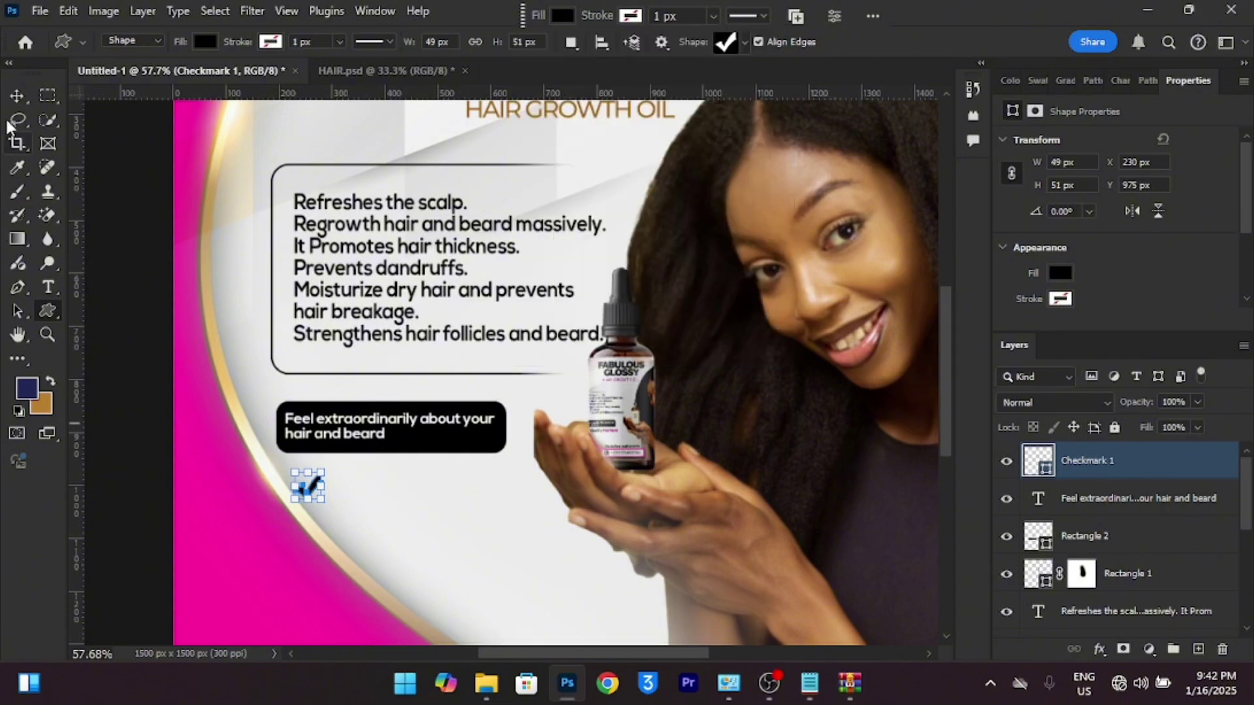
click(16, 95)
click(349, 504)
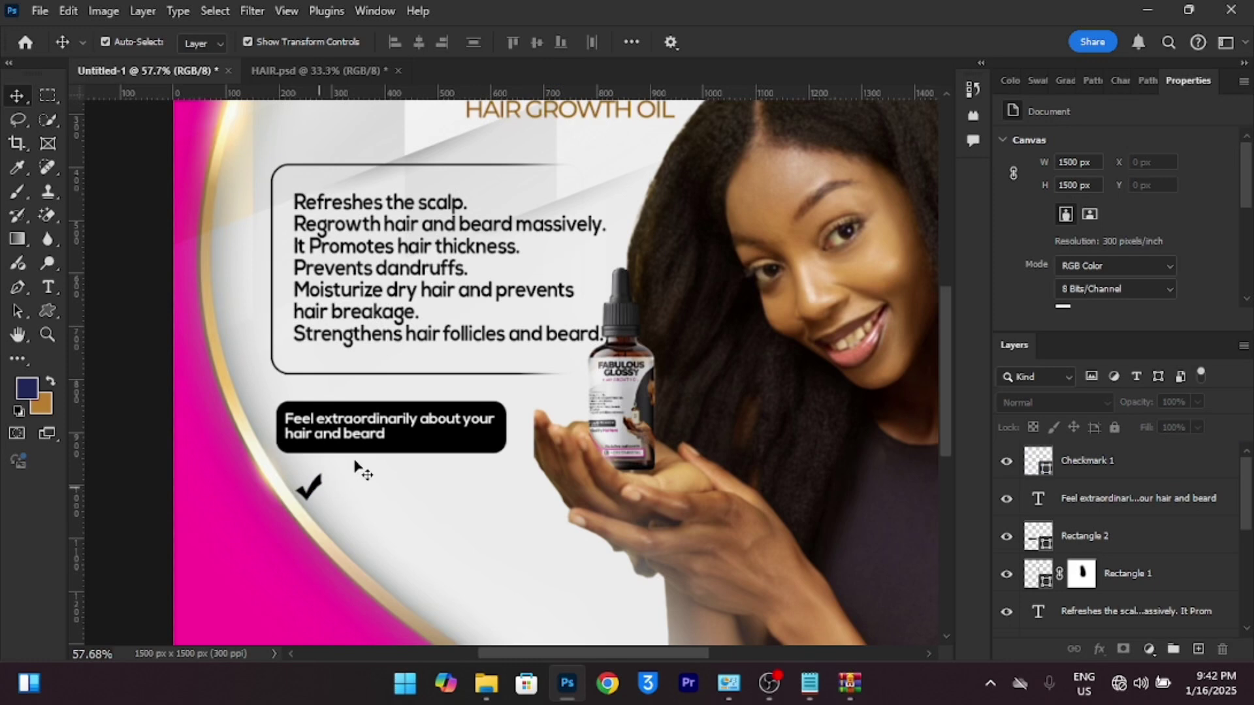
Add the text "Quality Matters" beside the checkmark.
click(47, 295)
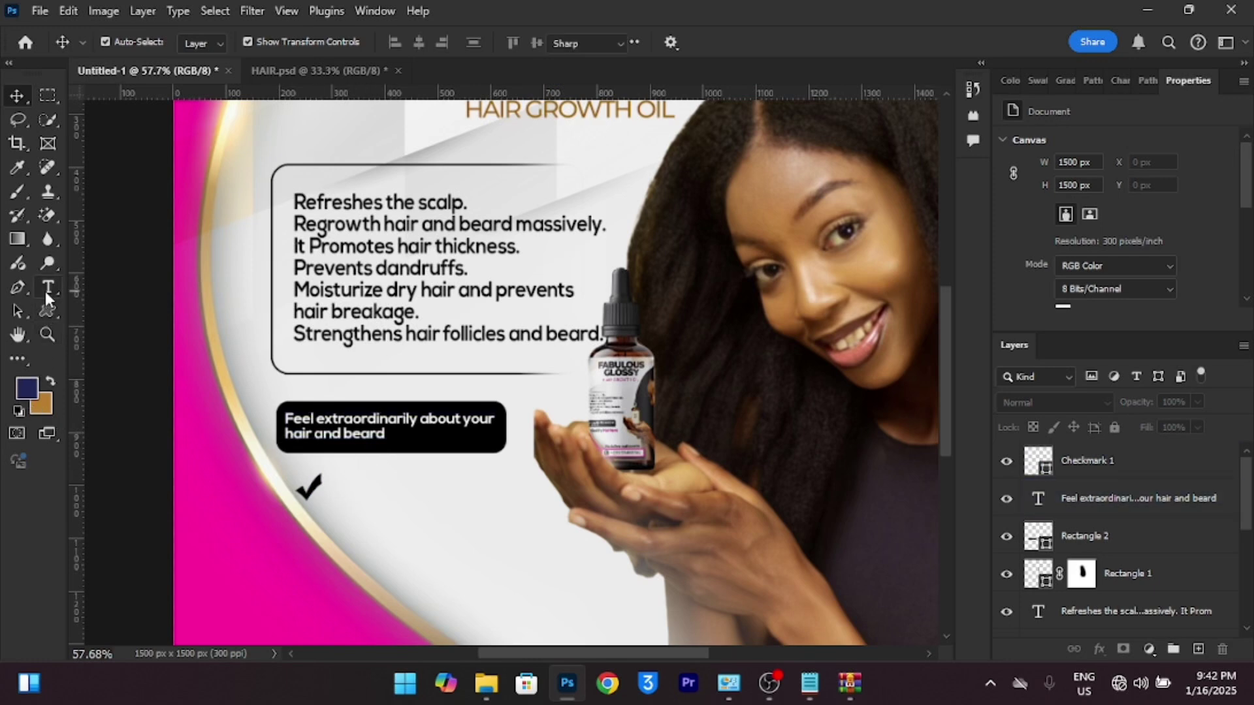
click(448, 593)
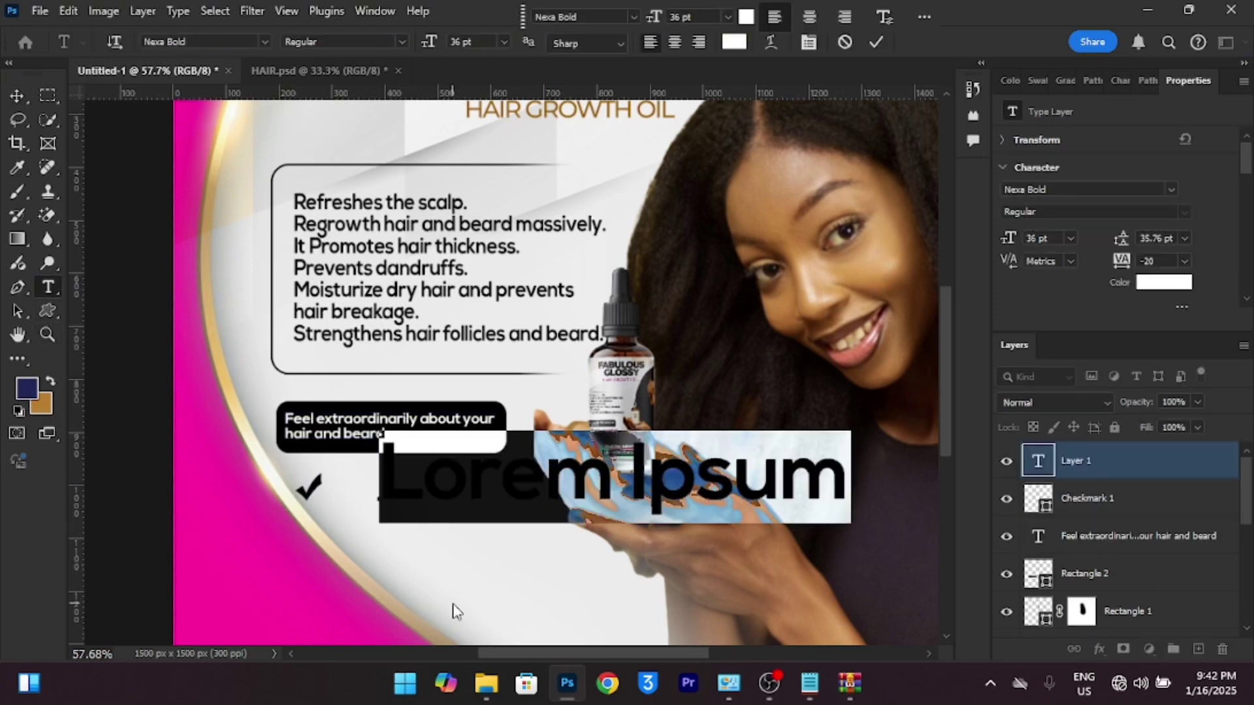
text(Qual)
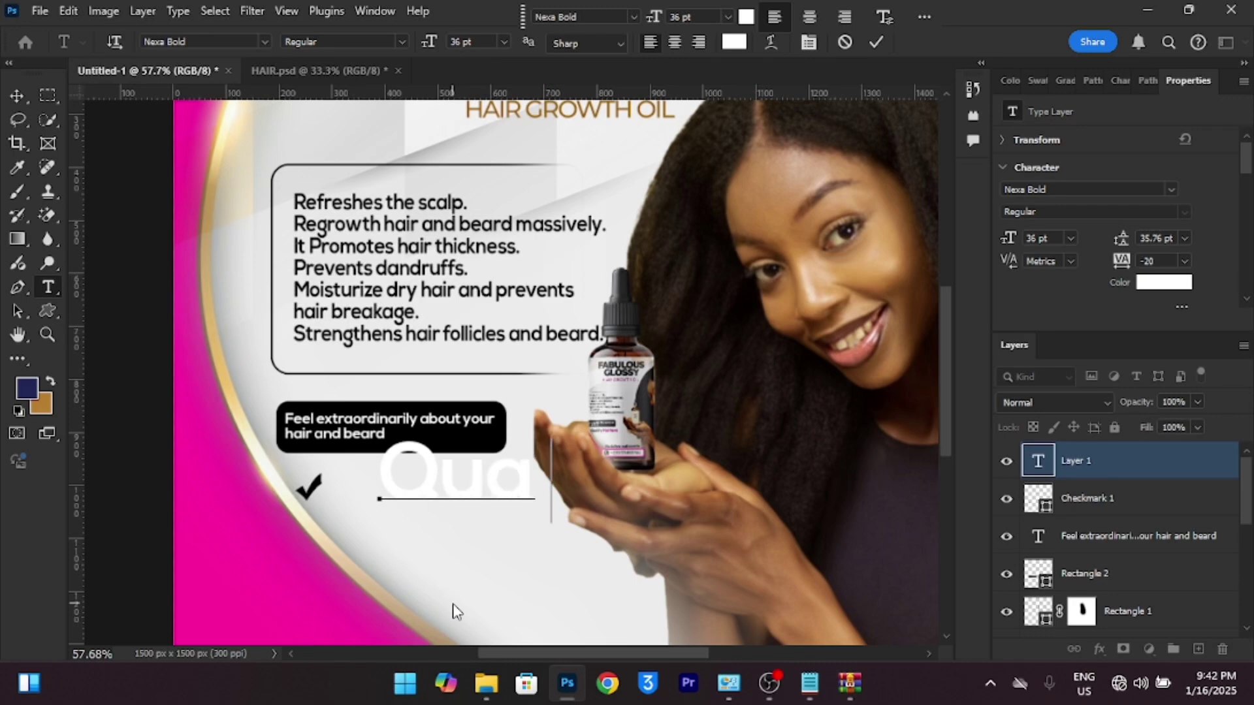
text(ity Matters)
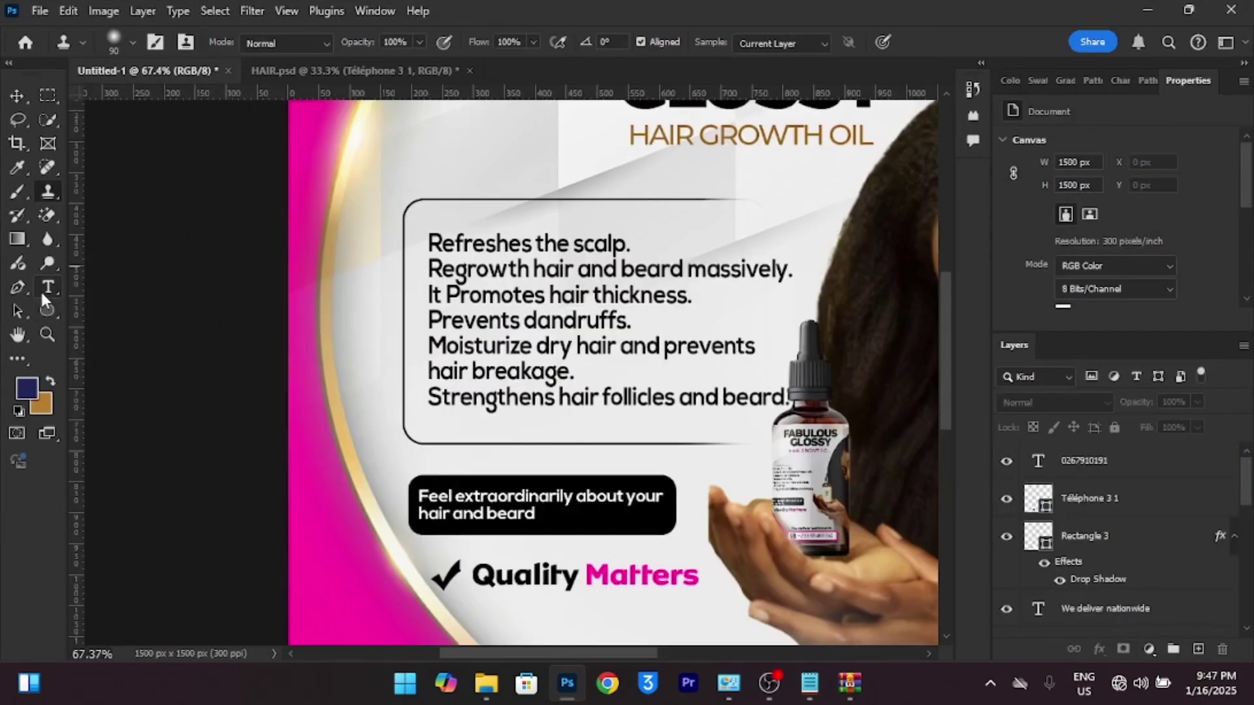
Draw a small ellipse about 27 by 31 px beside the benefits frame, with a magenta fill and no stroke.
right_click(46, 318)
click(118, 335)
drag(364, 234, 386, 255)
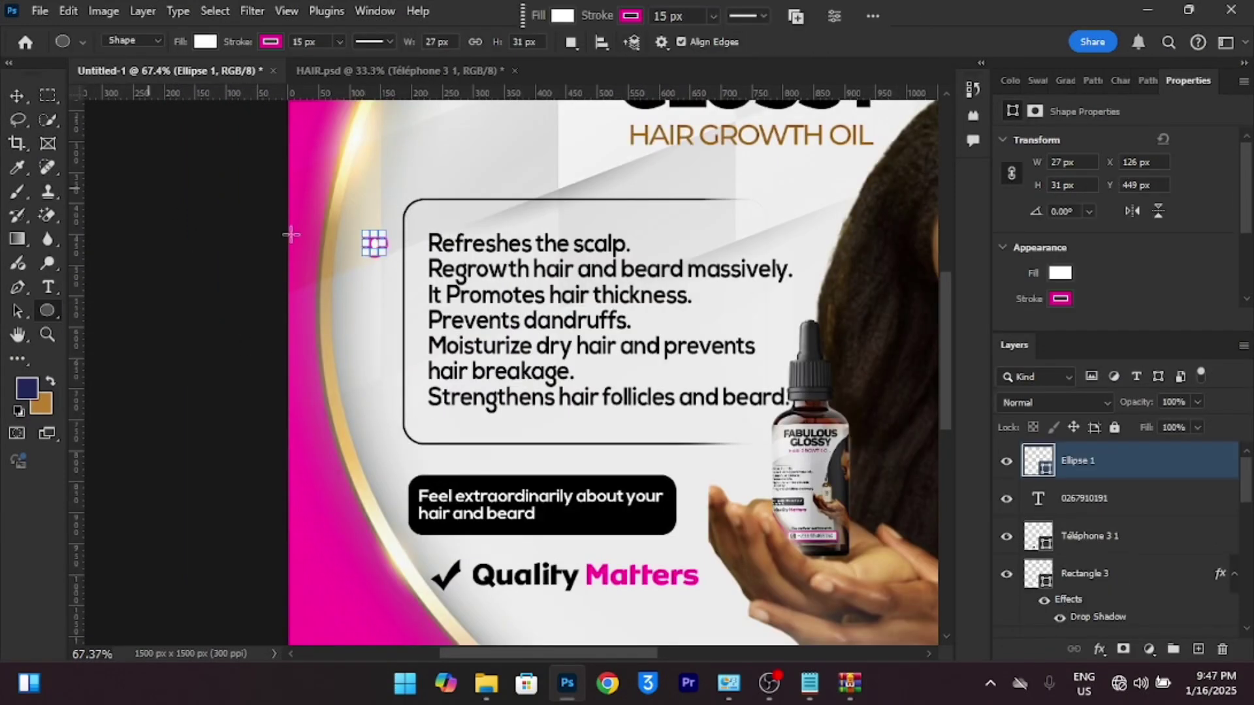
click(562, 15)
click(538, 115)
key(v)
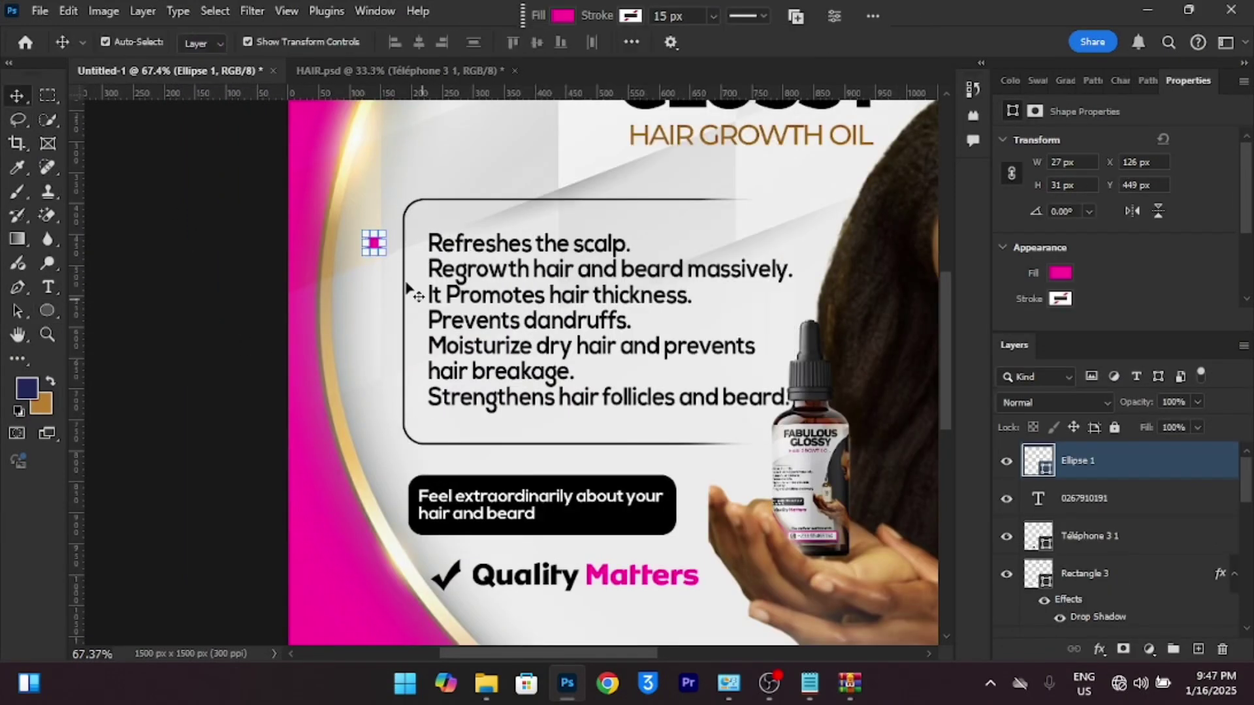
Reduce the magenta dot to about 18 by 21 px and place it in front of "Refreshes the scalp.".
drag(418, 248, 416, 256)
click(905, 42)
click(728, 301)
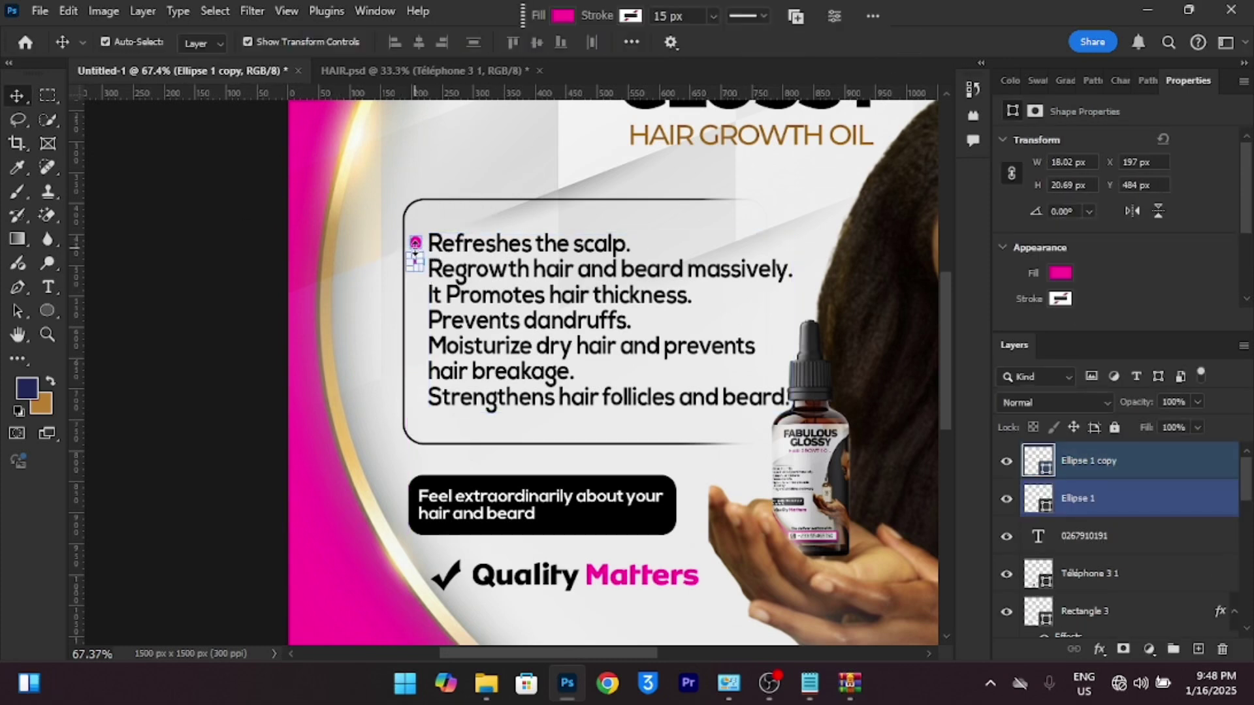
Duplicate the magenta dot straight down as a bullet for each of the other five benefits, skipping the wrapped "hair breakage." line.
key(alt+Down)
key(shift+Down)
key(shift+Down)
key(shift+Down)
key(shift+Down)
key(alt+Down)
key(shift+Down)
key(shift+Down)
key(shift+Down)
key(shift+Down)
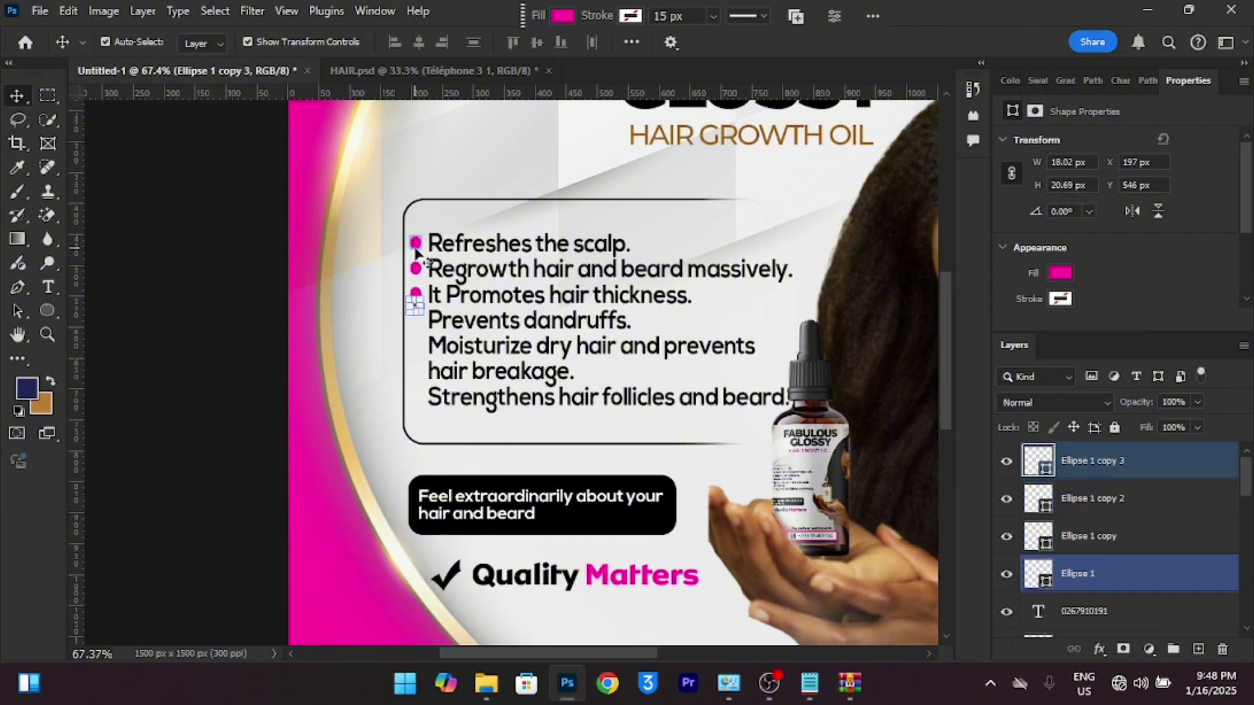
key(alt+Down)
key(shift+Down)
key(shift+Down)
key(shift+Down)
key(shift+Down)
key(shift+Down)
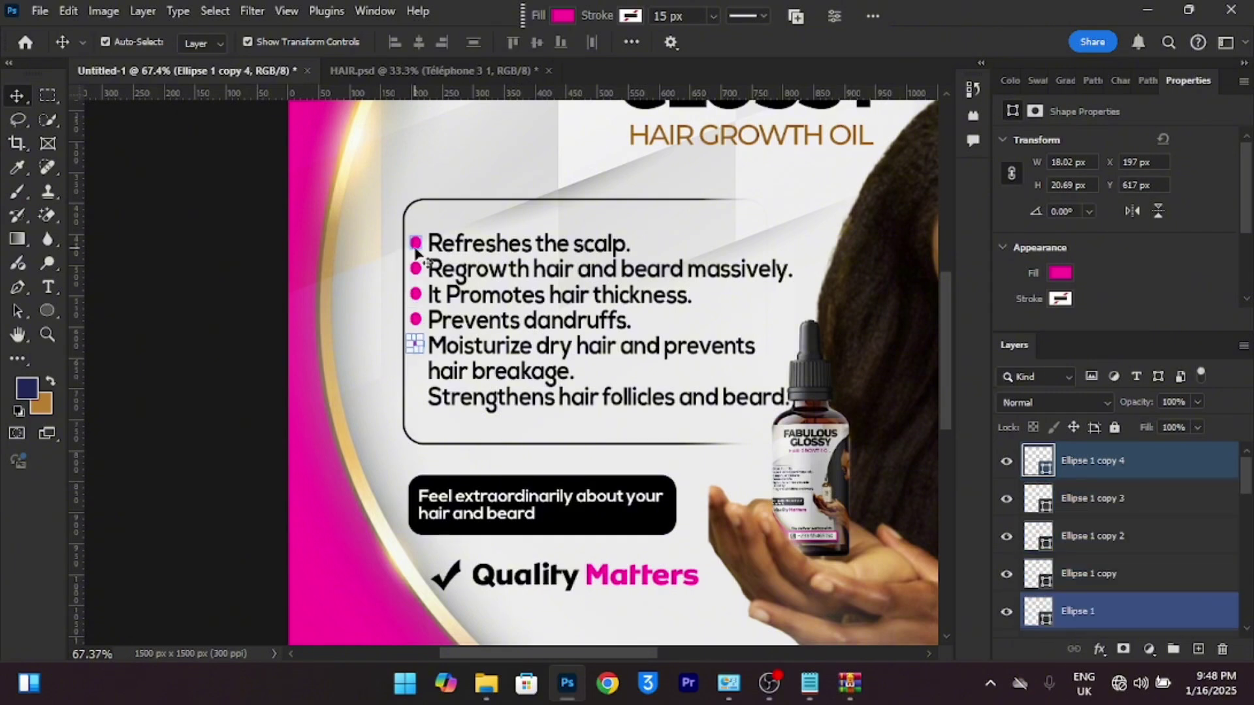
key(alt+Down)
key(shift+Down)
key(shift+Down)
key(shift+Down)
key(shift+Down)
key(Down)
key(Down)
key(alt+shift)
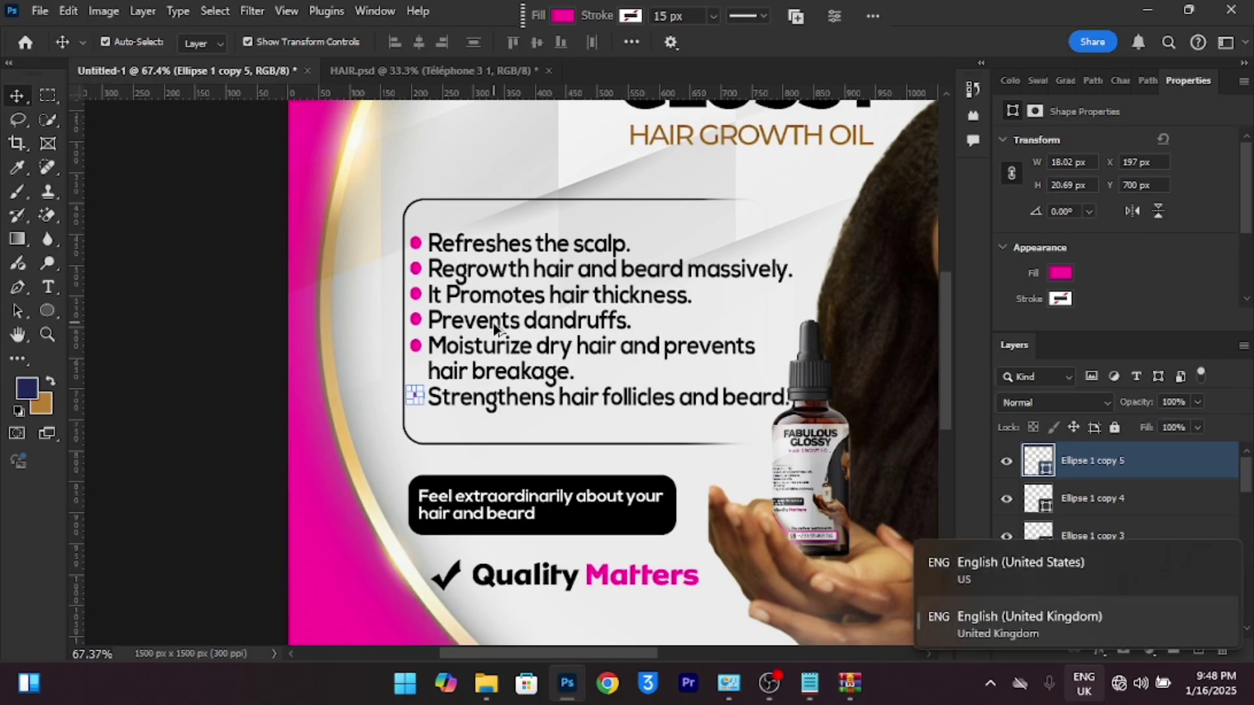
click(852, 205)
scroll(852, 205, down, 9)
scroll(516, 312, up, 1)
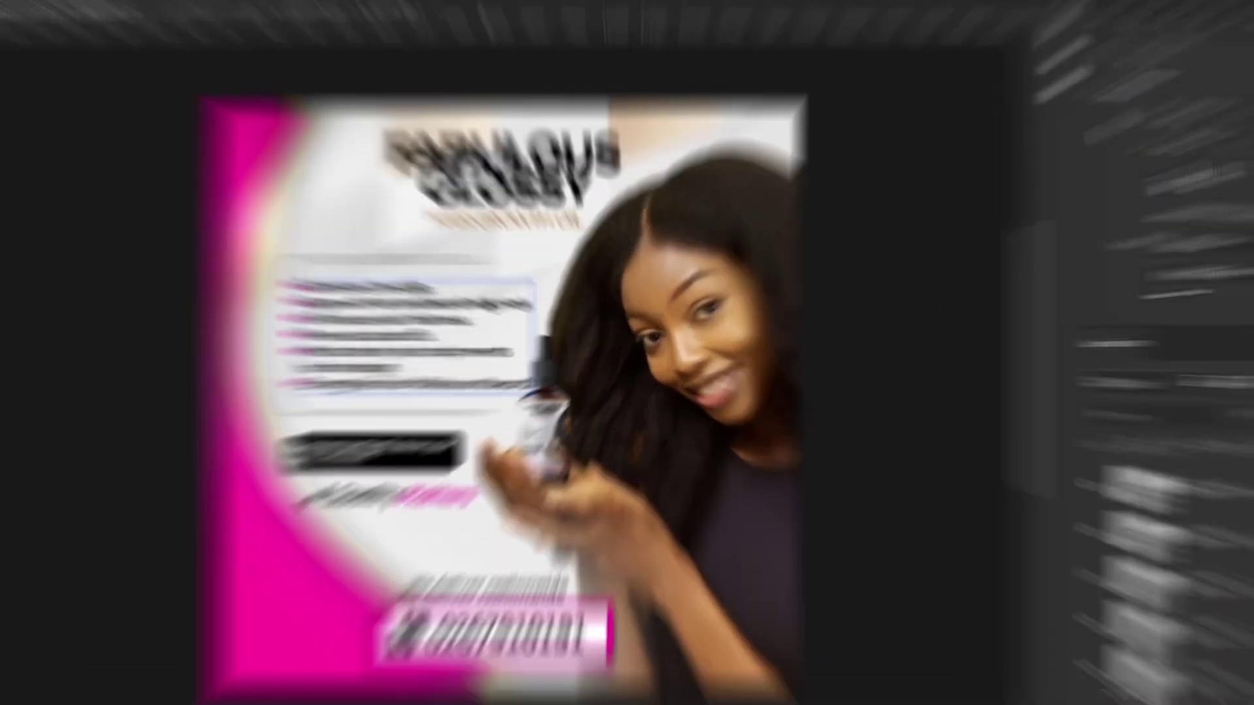